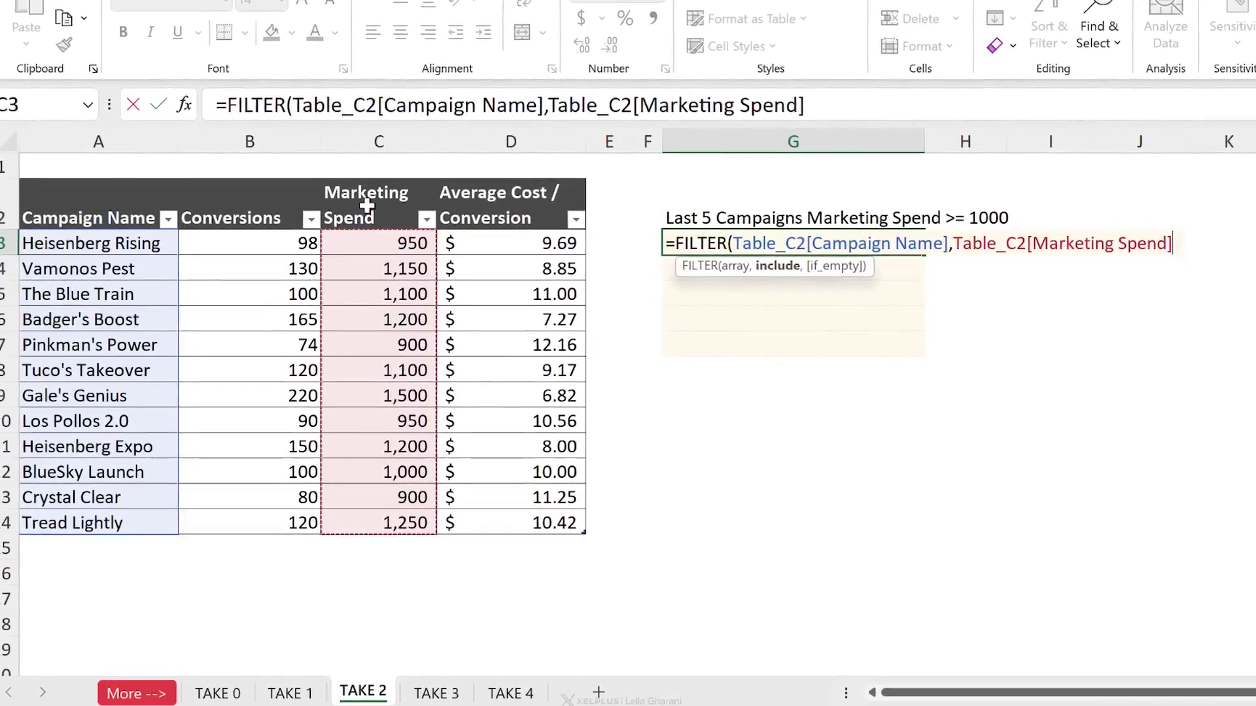
Step: Complete the FILTER condition in G3 so Marketing Spend must be >=1000
type(">=10")
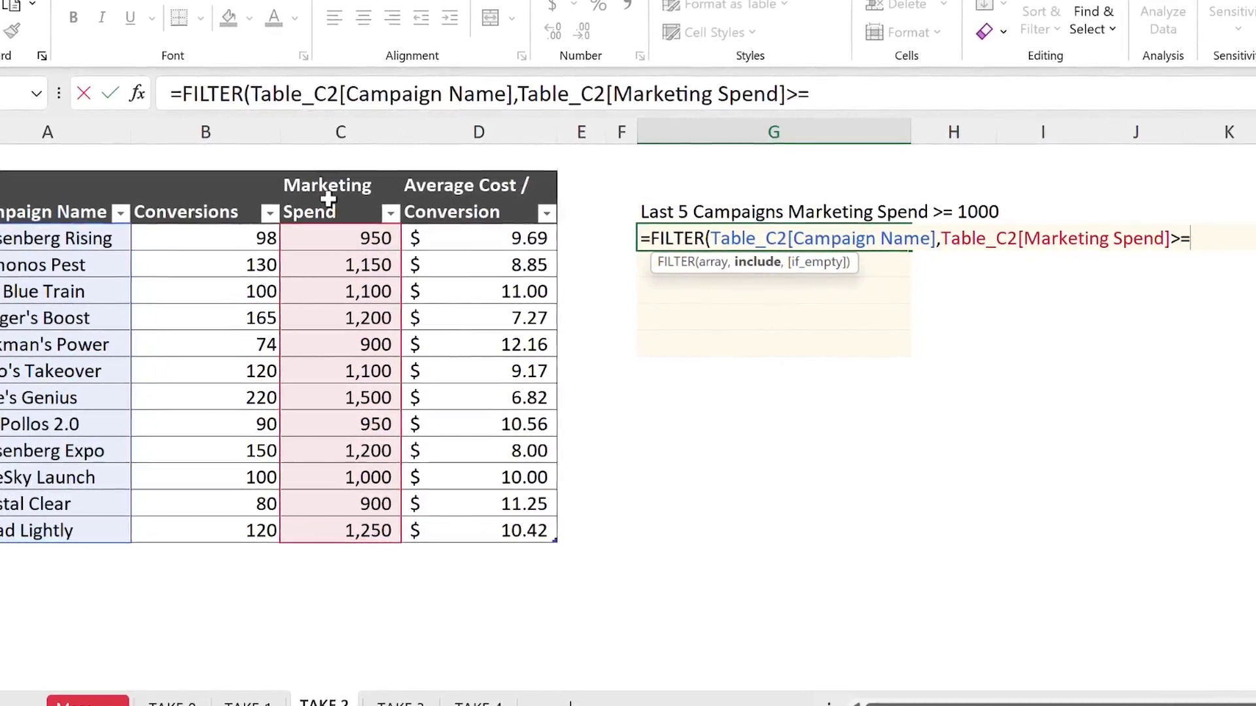
type("00")
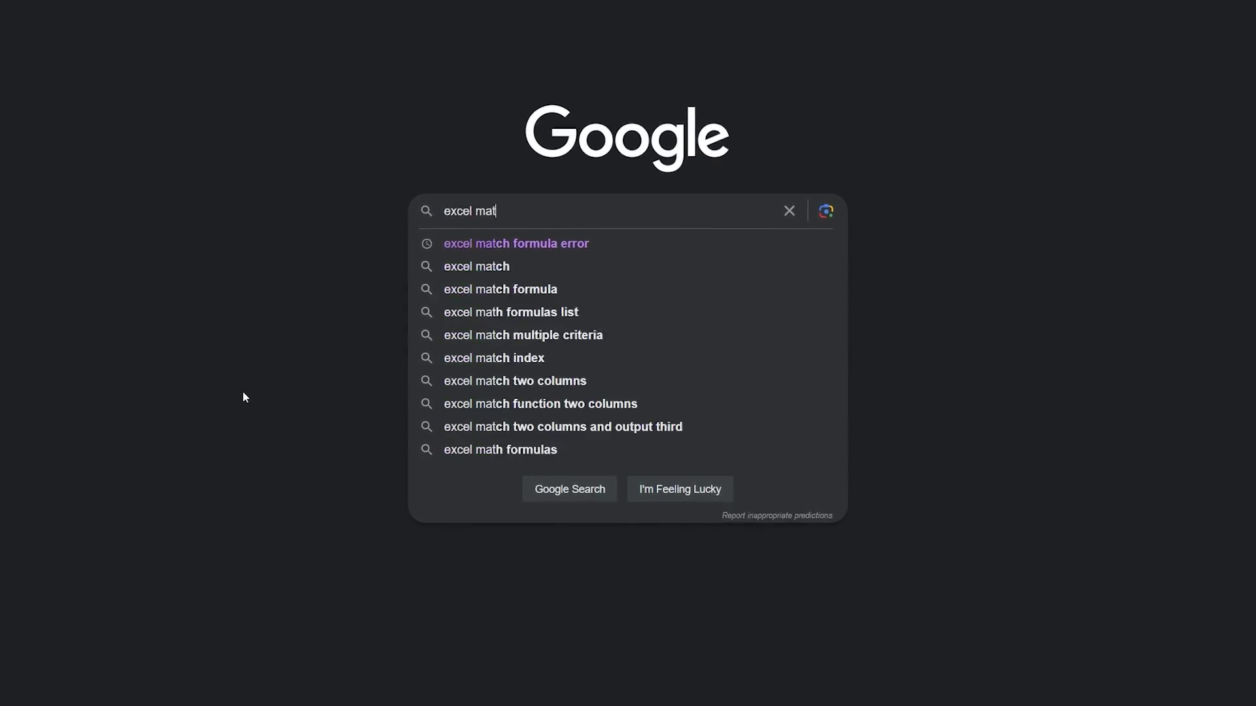
Step: Finish typing the Google query 'excel match formula error'
type("ch formula error")
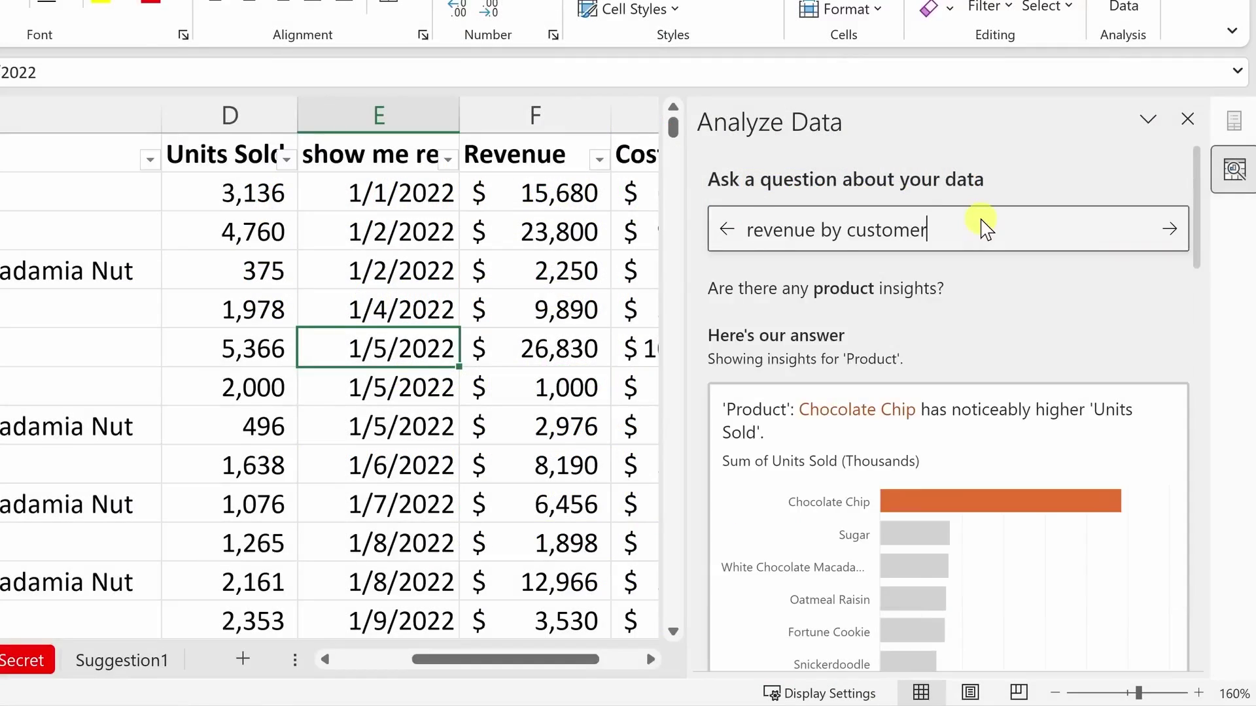
Step: Submit 'revenue by customer' in Analyze Data, then dismiss the OpenAI completion notice to view the itinerary
key("Return")
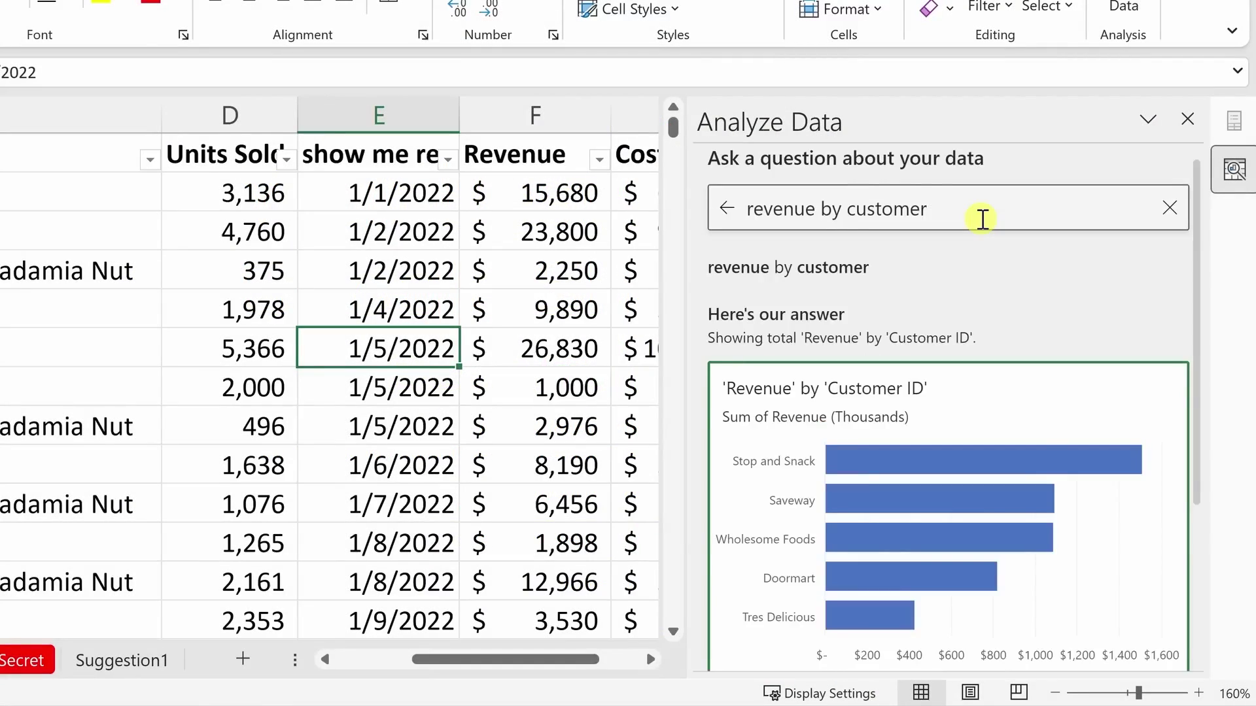
scroll(987, 246, "down", 3)
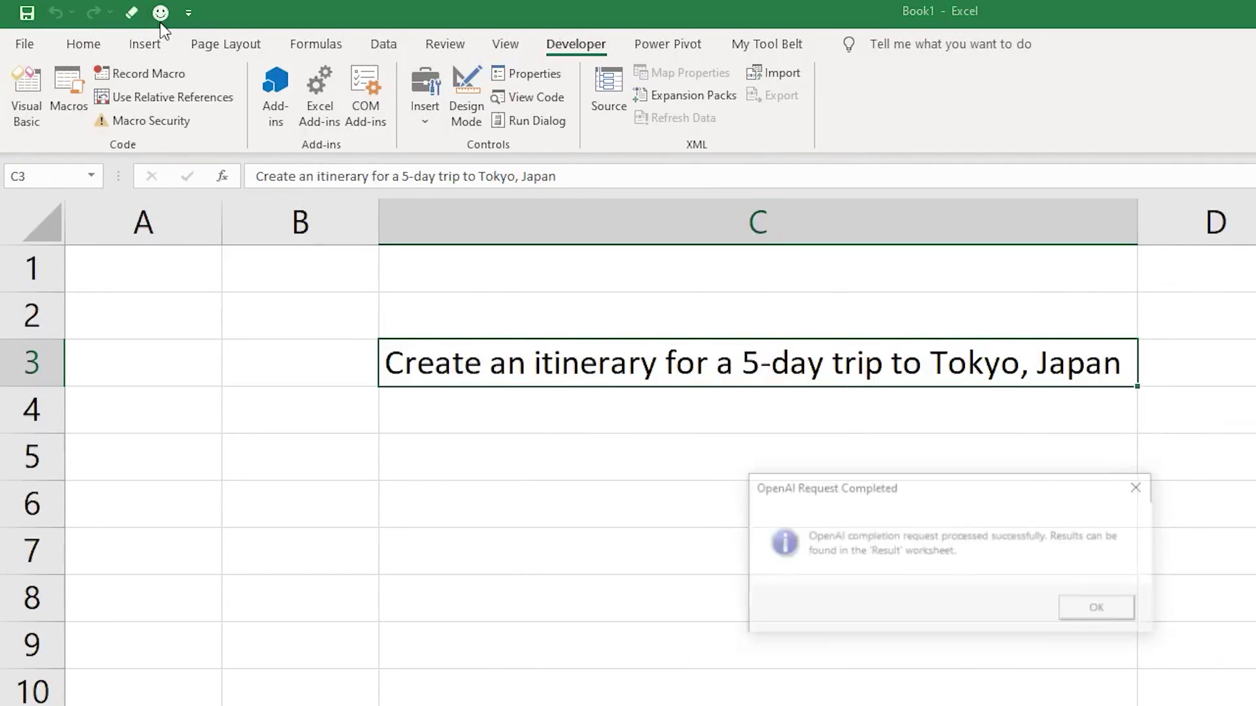
left_click(1122, 614)
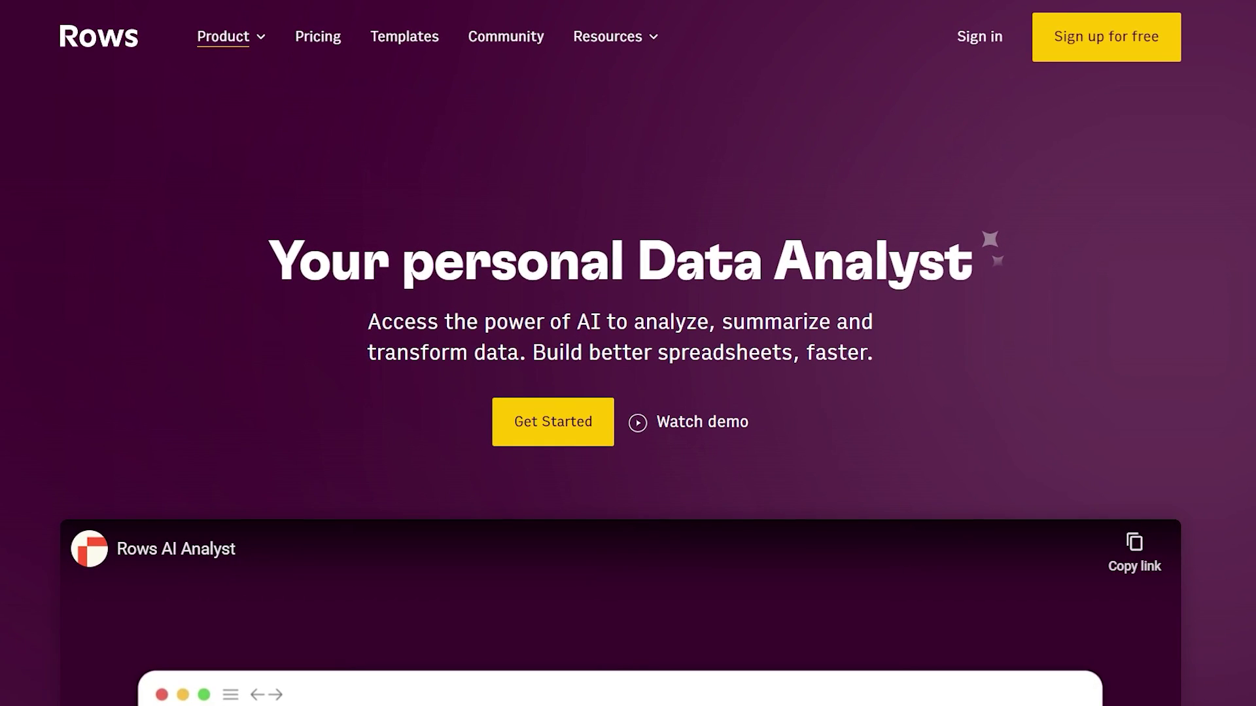
Step: Sign up for Rows with a Google account and create the Casual Work workspace
left_click(1112, 39)
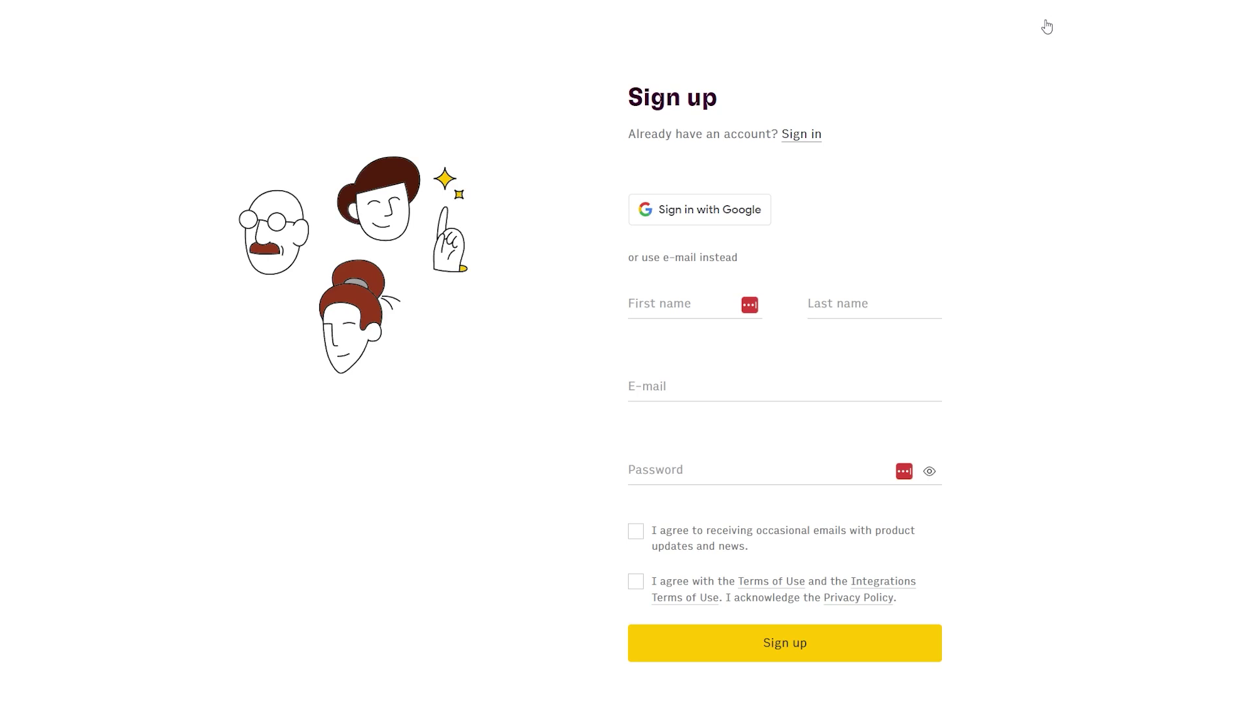
left_click(710, 223)
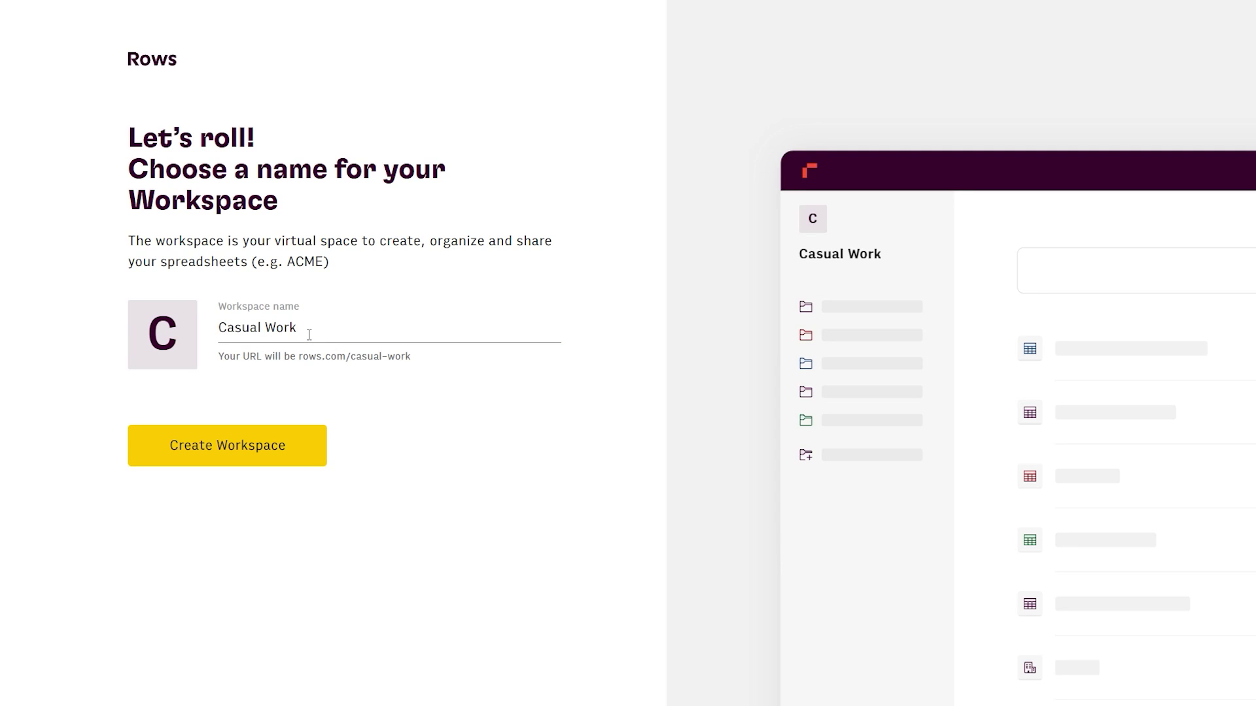
left_click(270, 438)
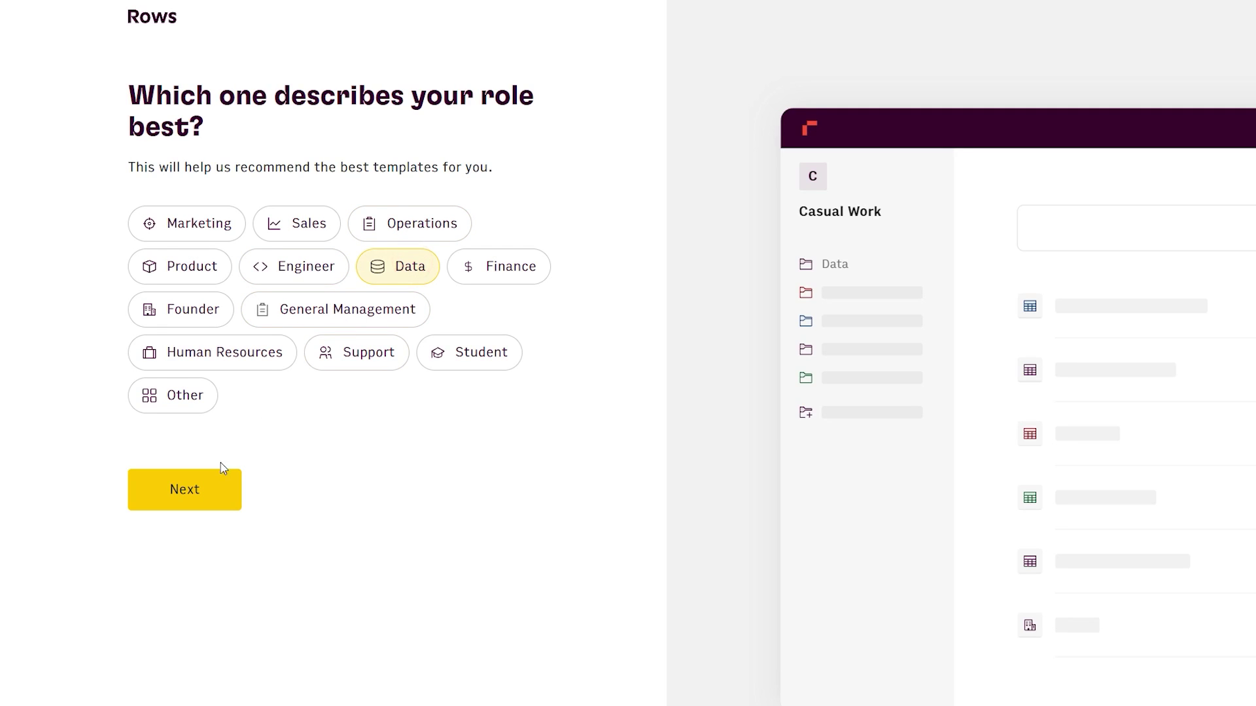
Step: Answer onboarding with the Data role, Google Analytics and YouTube tools, and Beginner level
left_click(221, 489)
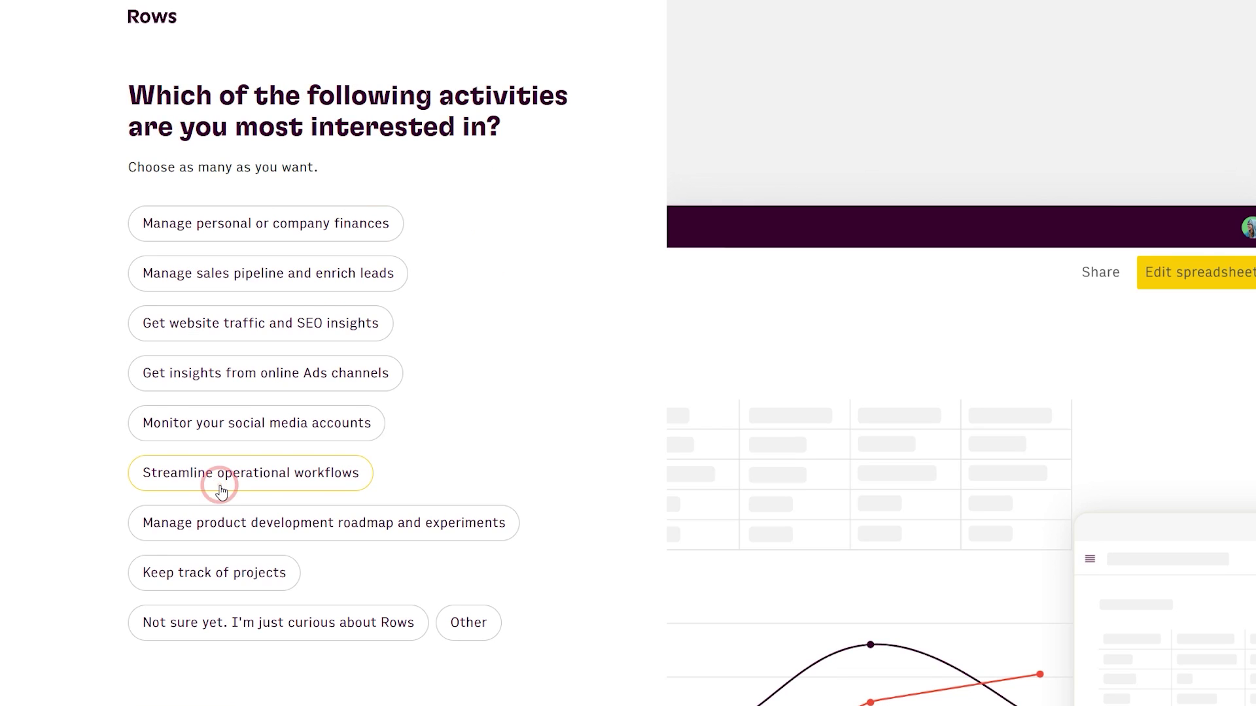
left_click(284, 237)
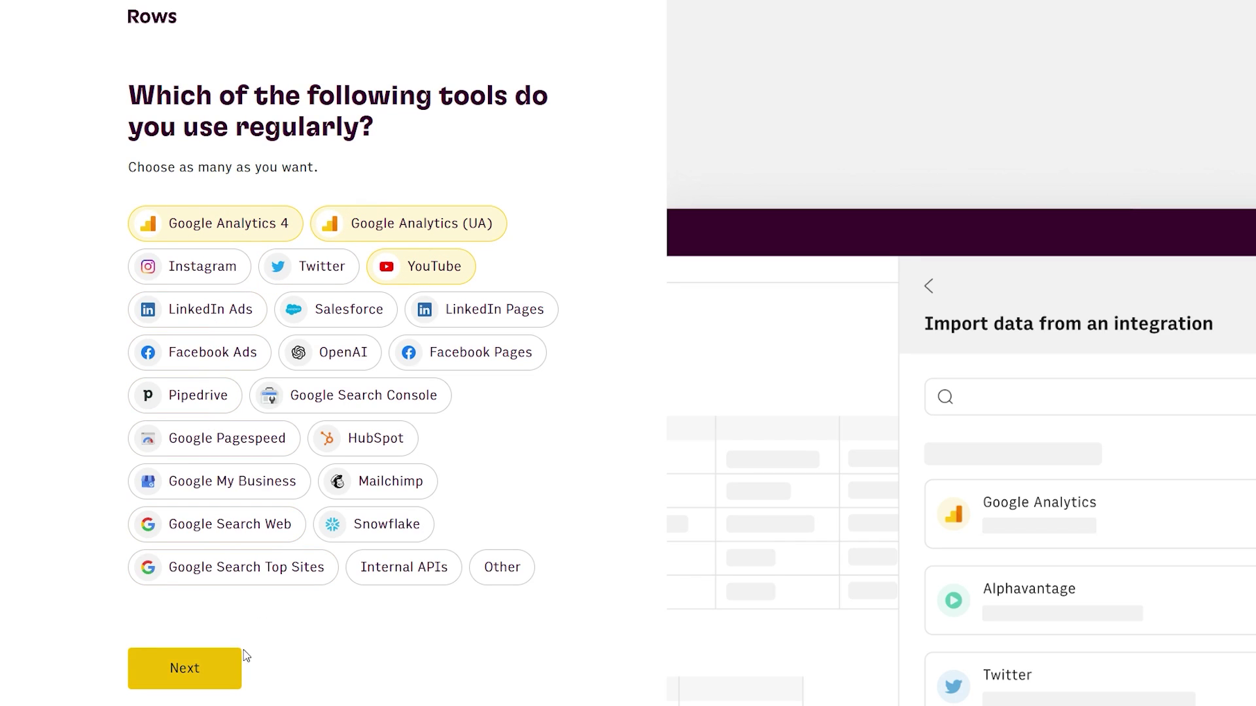
left_click(208, 682)
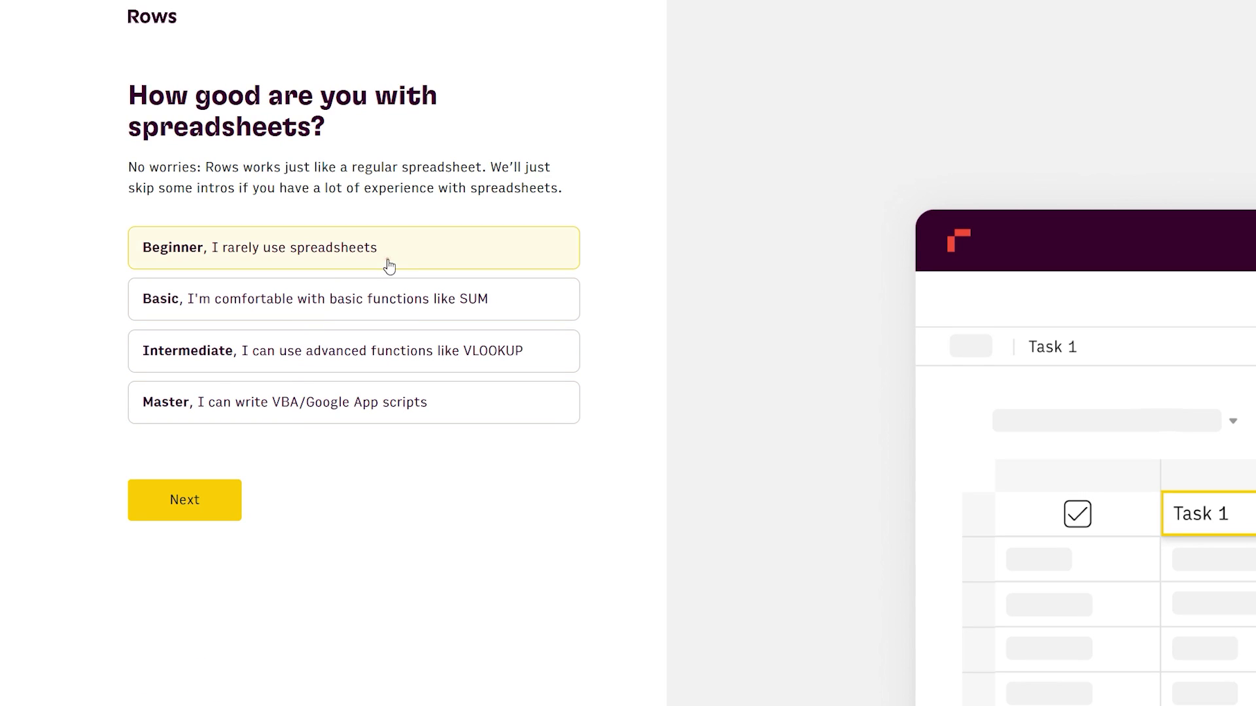
left_click(225, 492)
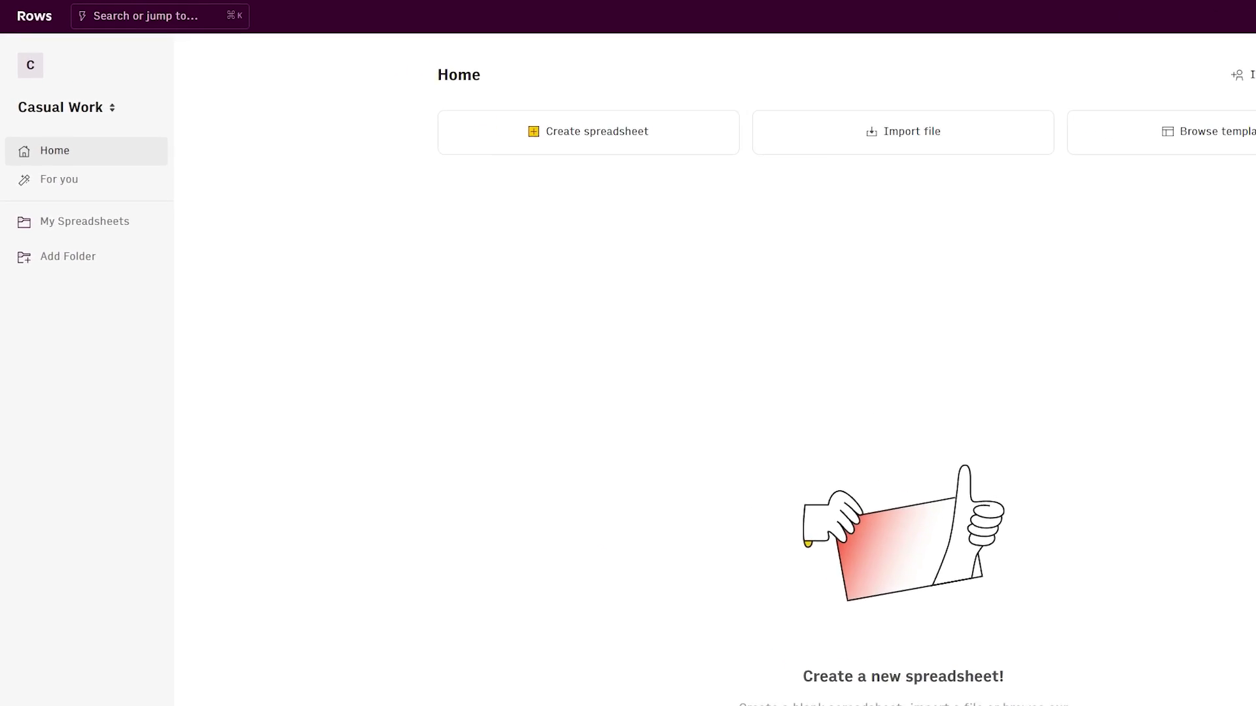
Step: Create a blank spreadsheet and run CREATE_LIST_OPENAI for the last 10 US Presidents' names and birthdays
left_click(884, 209)
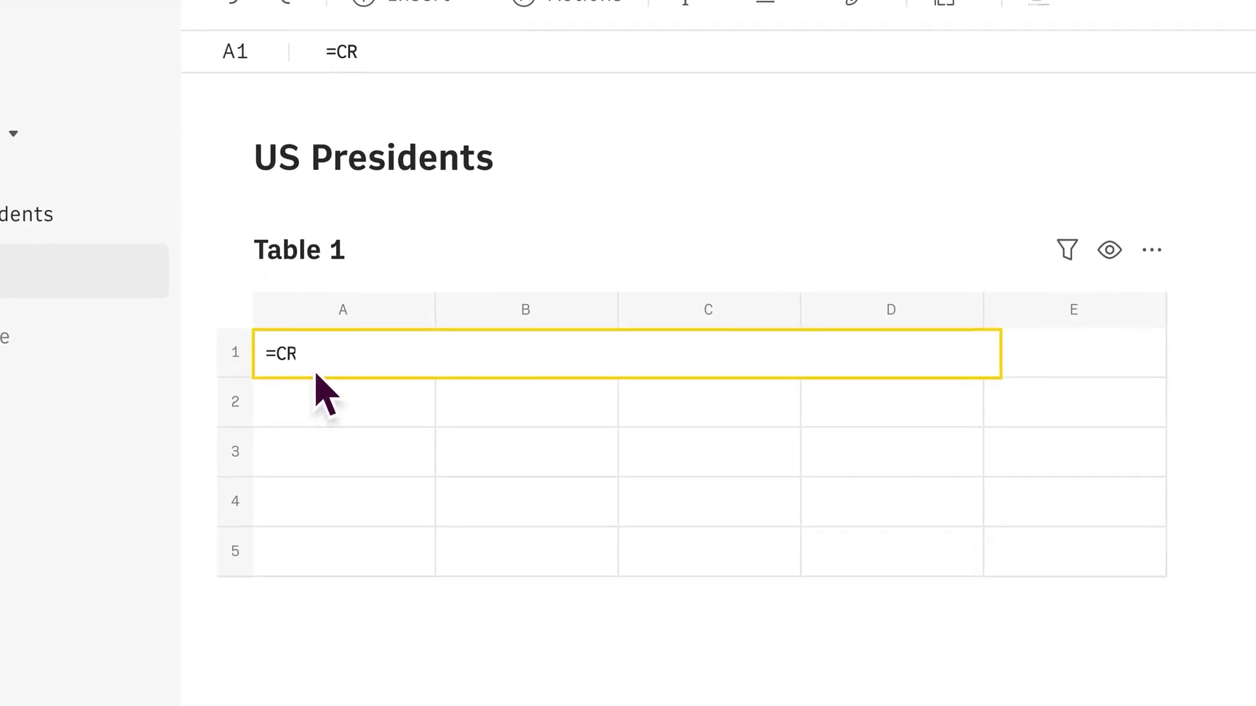
type("EATE_LIST_OPENAI(“The last 10 US Presidents name")
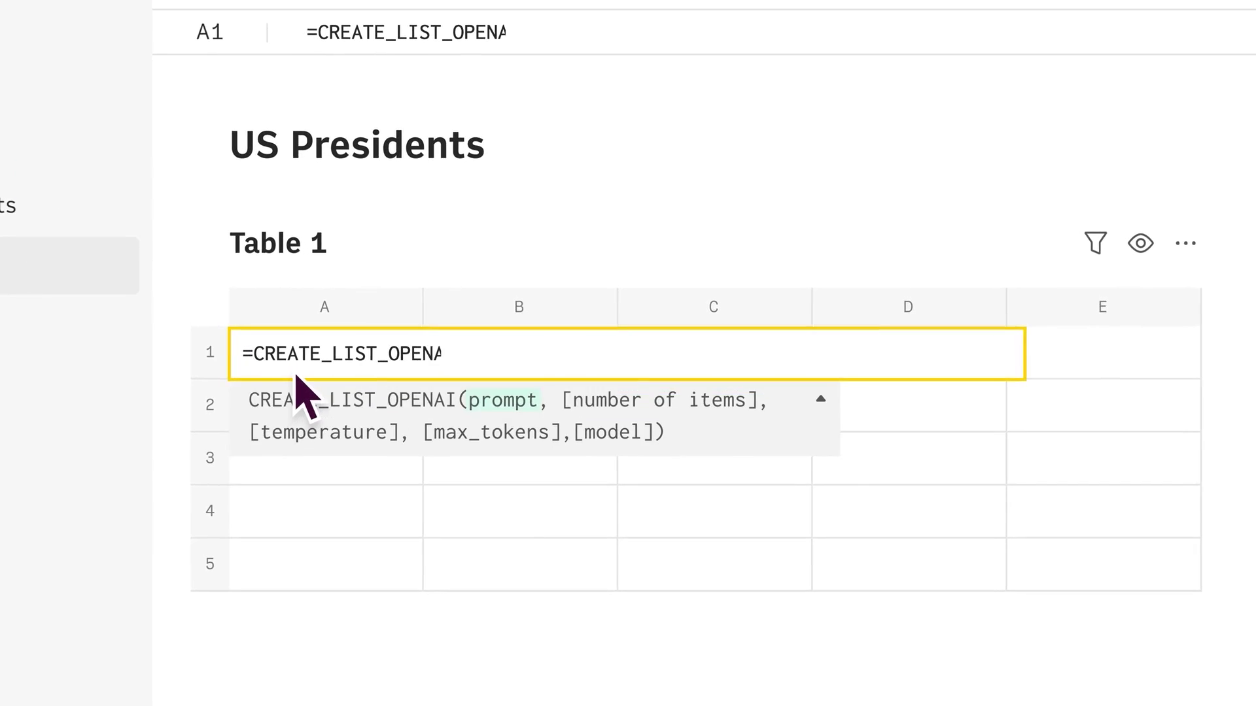
type("s and birthdays”")
key("Return")
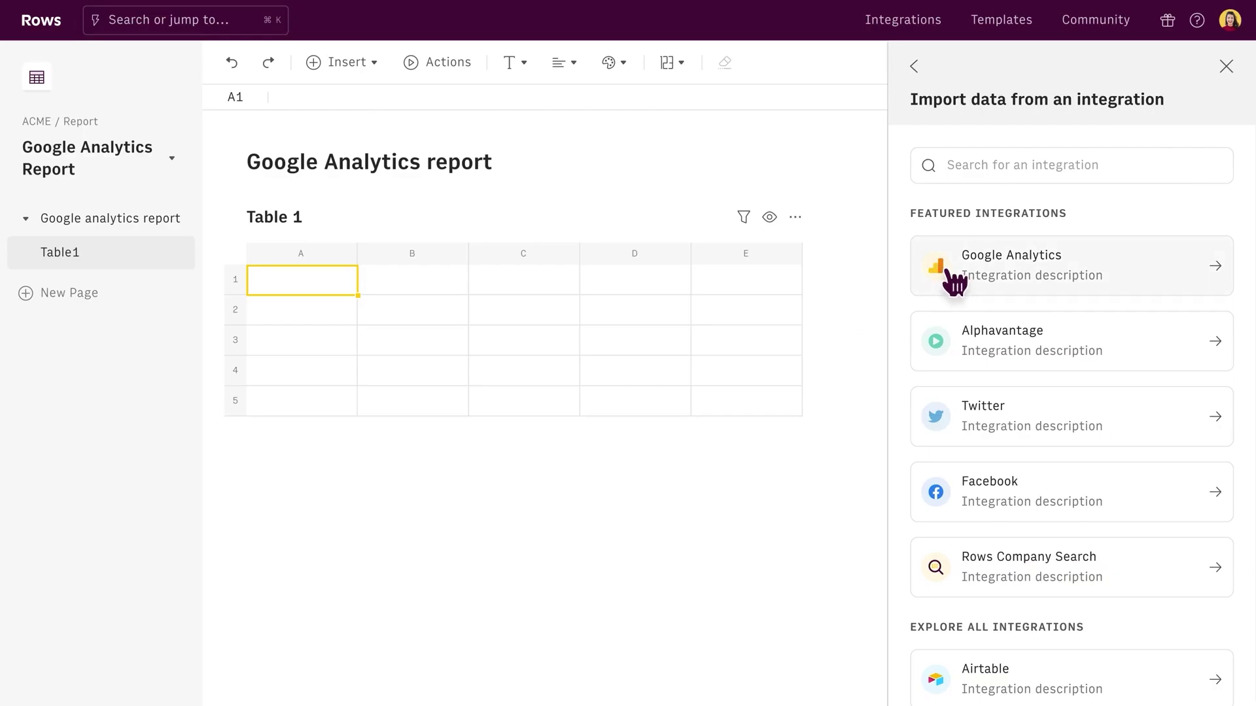
Step: Add the custom-metrics Google Analytics report as a table and save its settings
left_click(943, 275)
left_click(971, 345)
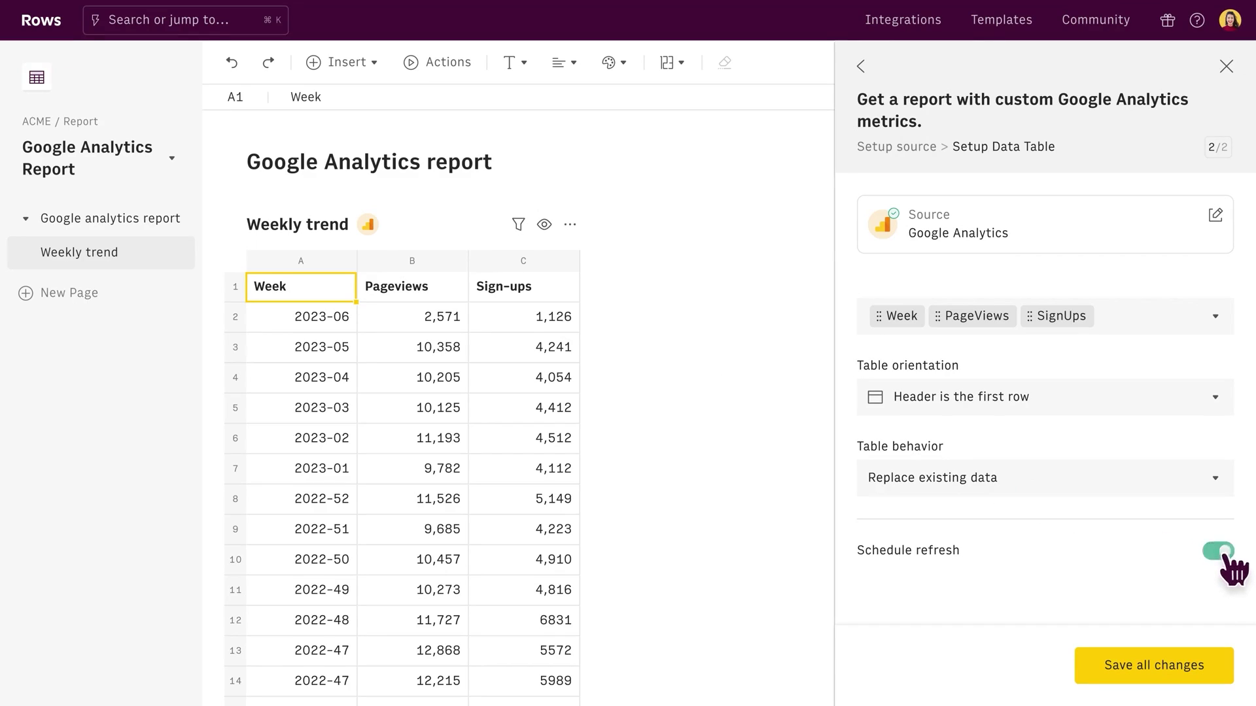
left_click(1210, 668)
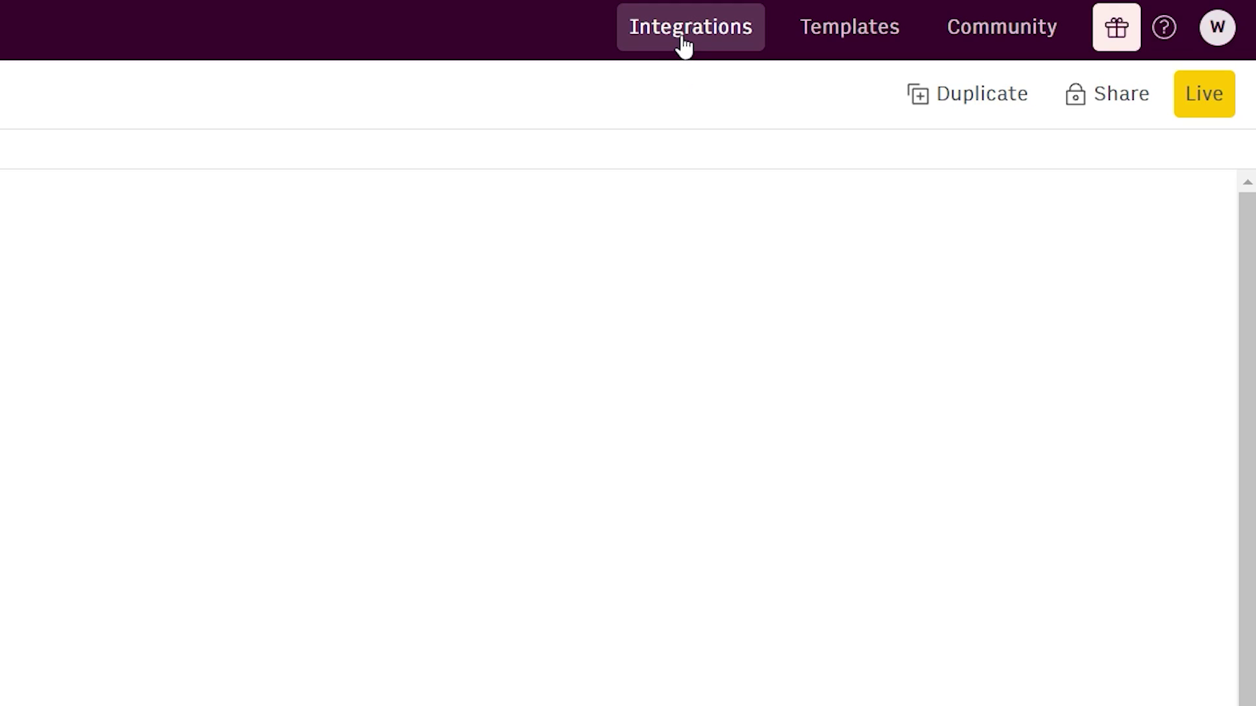
Step: Start connecting the YouTube integration from the integrations catalogue
left_click(683, 46)
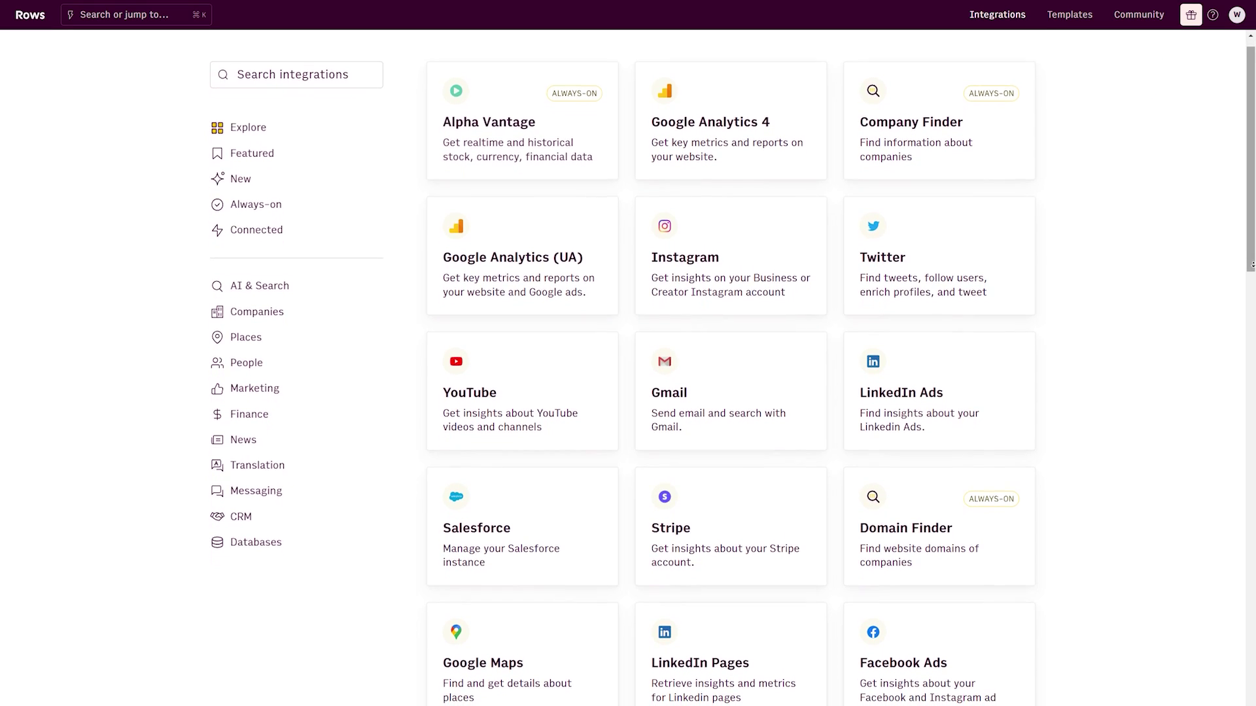
scroll(1252, 264, "down", 2)
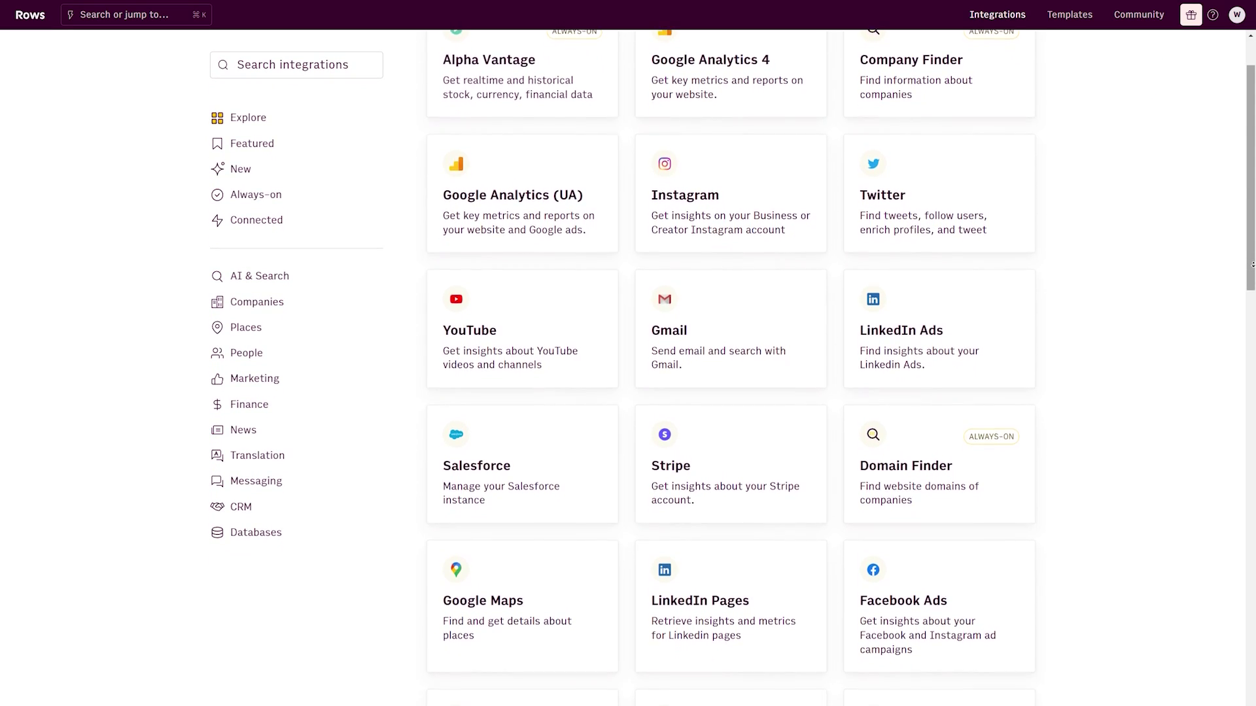
scroll(1252, 264, "down", 2)
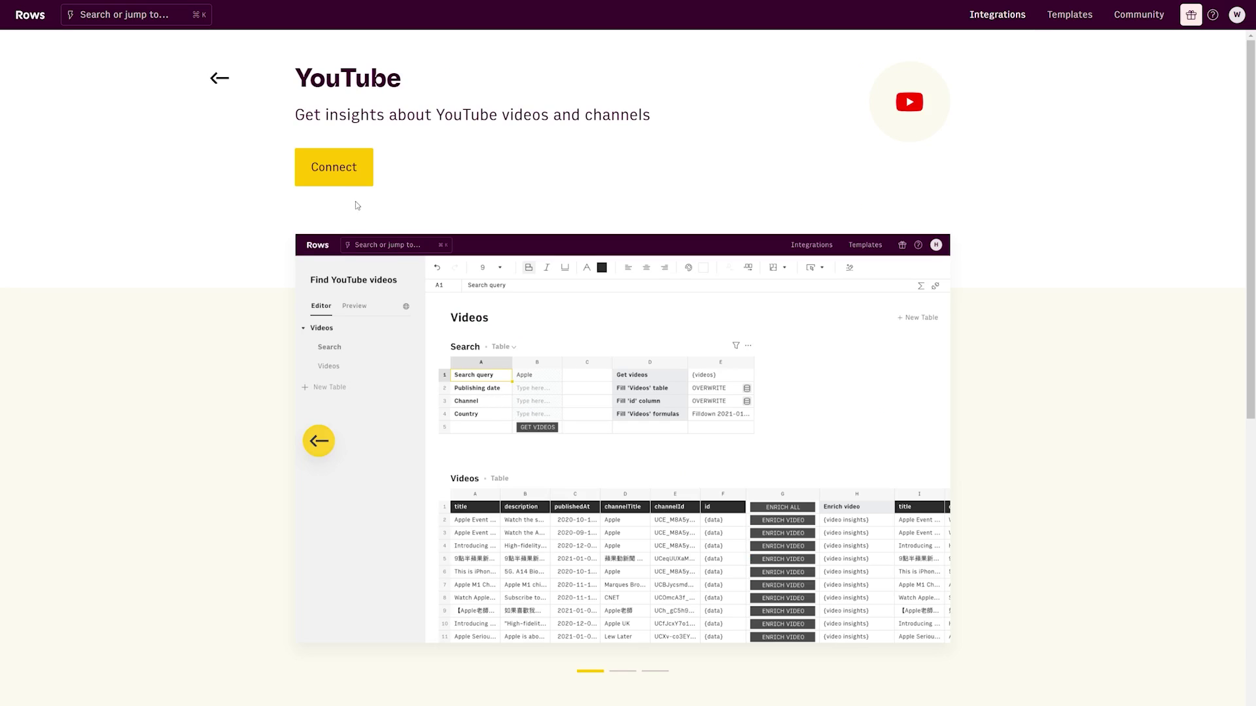
left_click(341, 170)
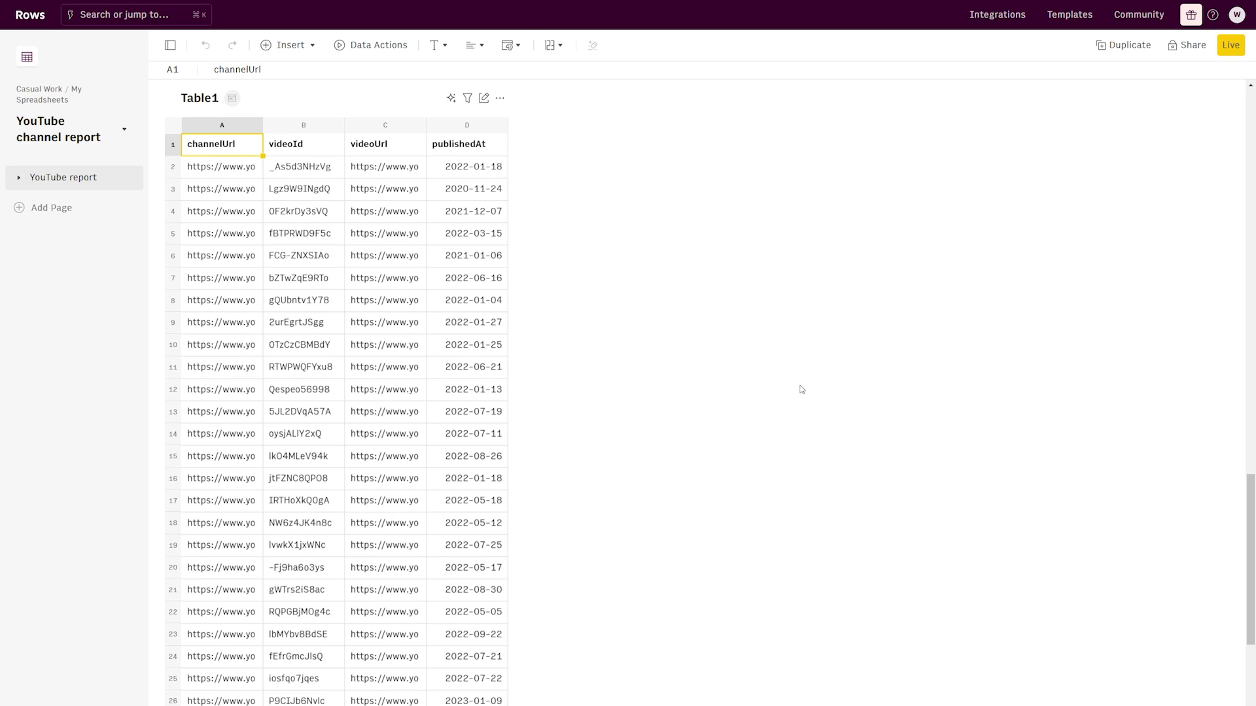
Step: Widen column C to show full video URLs and add a clicks-over-time trend table from AI insights
left_click_drag(425, 122, 599, 142)
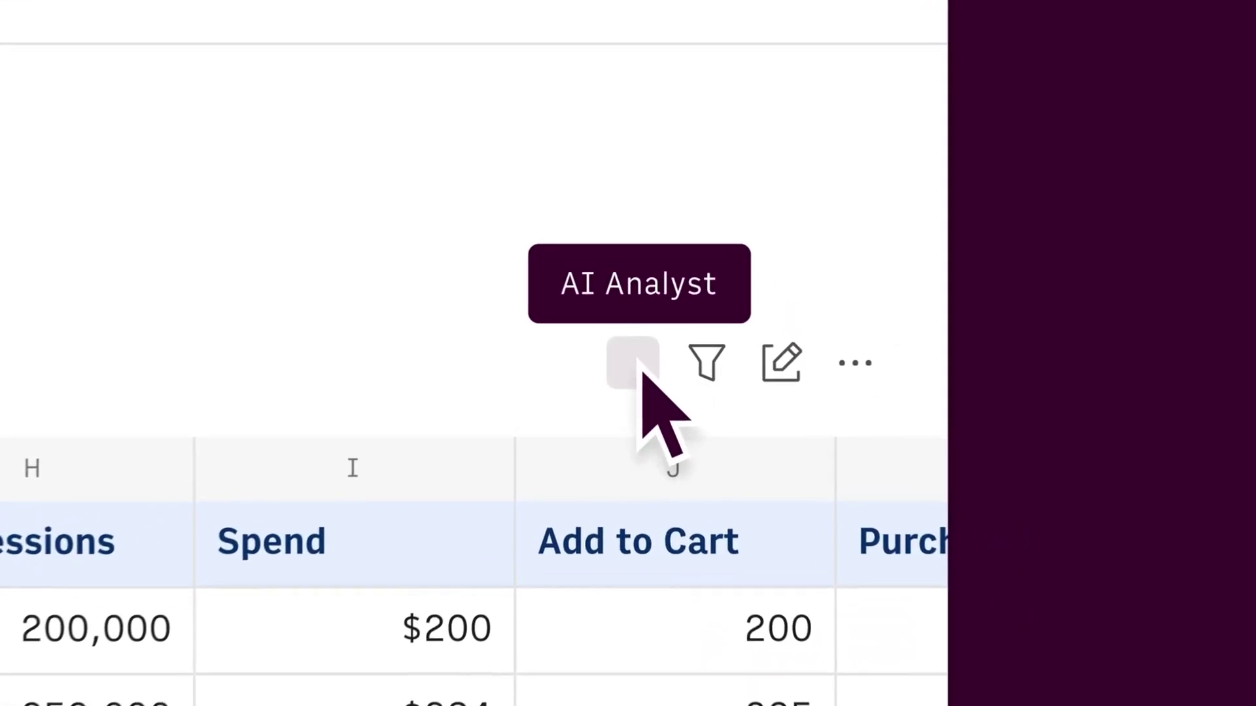
left_click(638, 367)
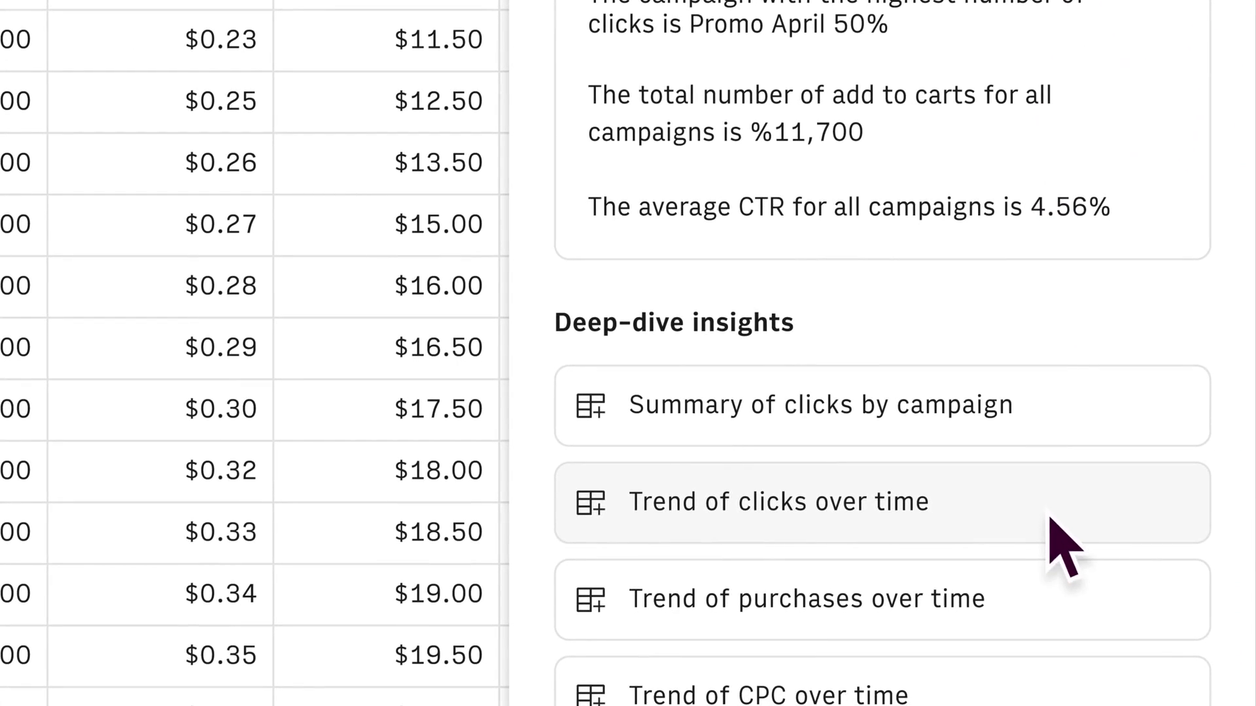
left_click(909, 505)
Step: Chart the new table's date and clicks data and paste the top-clicks insight as its description
left_click_drag(102, 217, 327, 575)
left_click(128, 72)
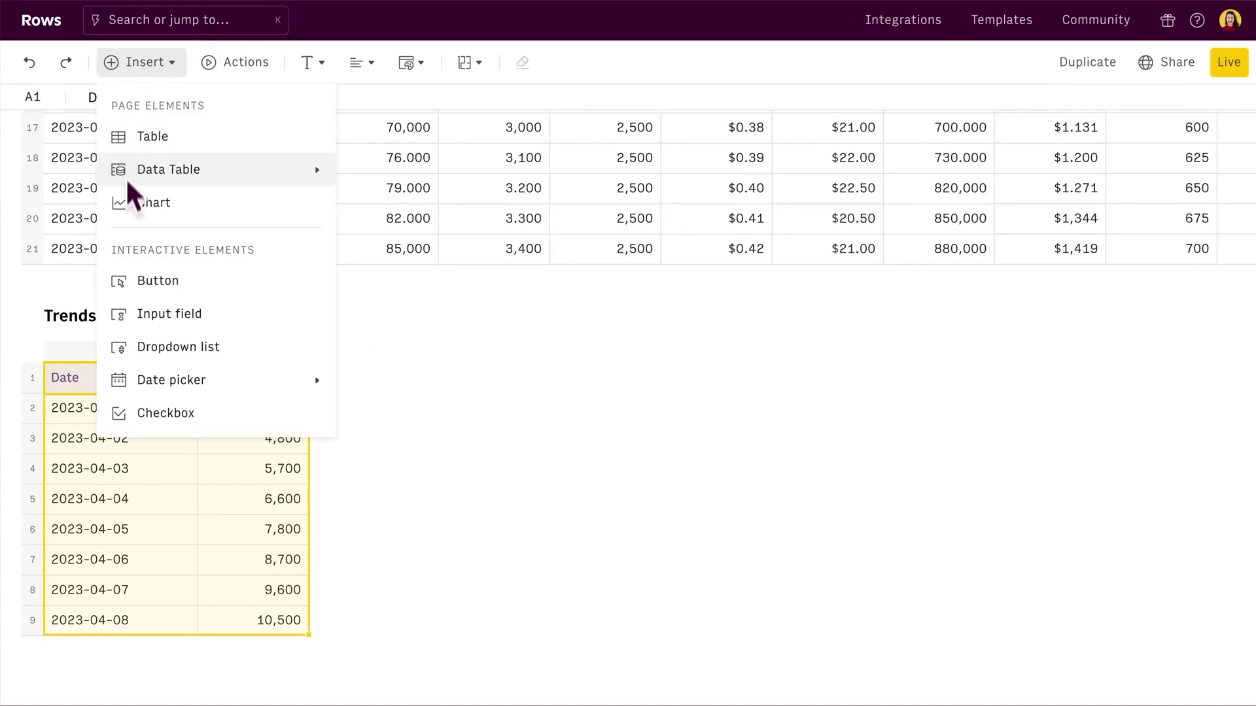
left_click(131, 201)
left_click(1132, 374)
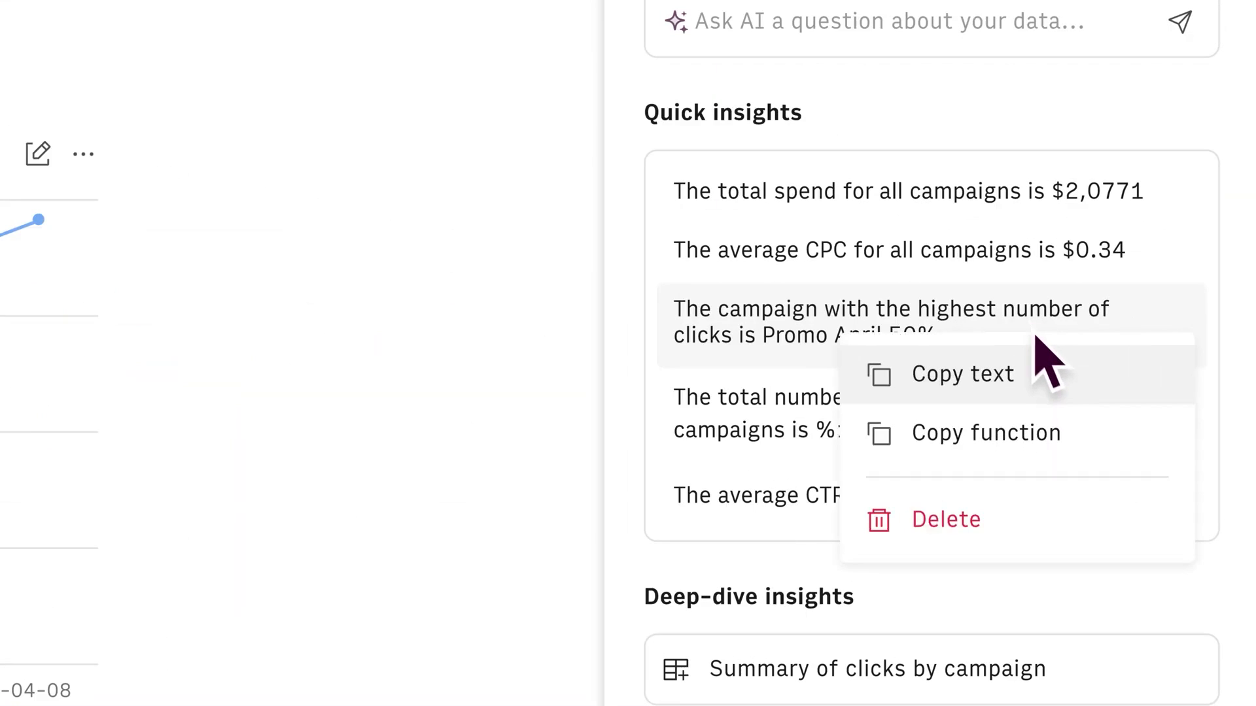
left_click(1055, 374)
type("The campaign with the highest number of clicks is Promo April 50%")
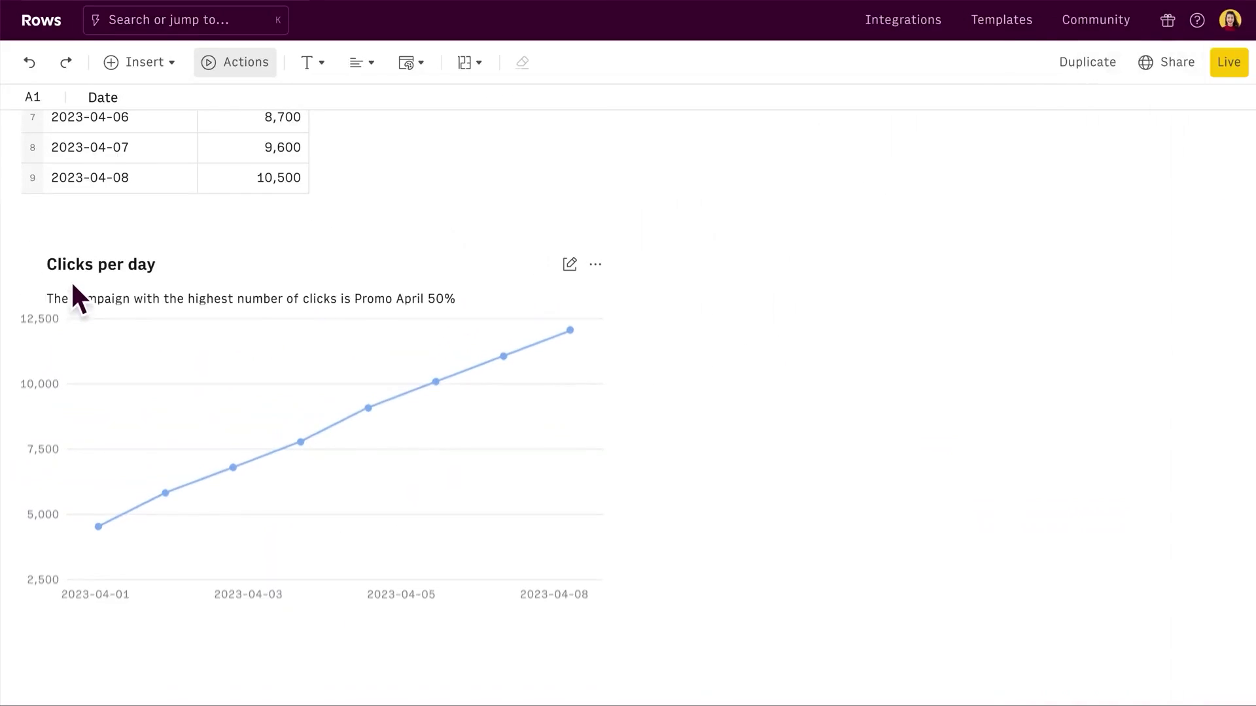
Step: Ask the AI Analyst a question about the table's data
scroll(75, 280, "up", 10)
left_click(1138, 202)
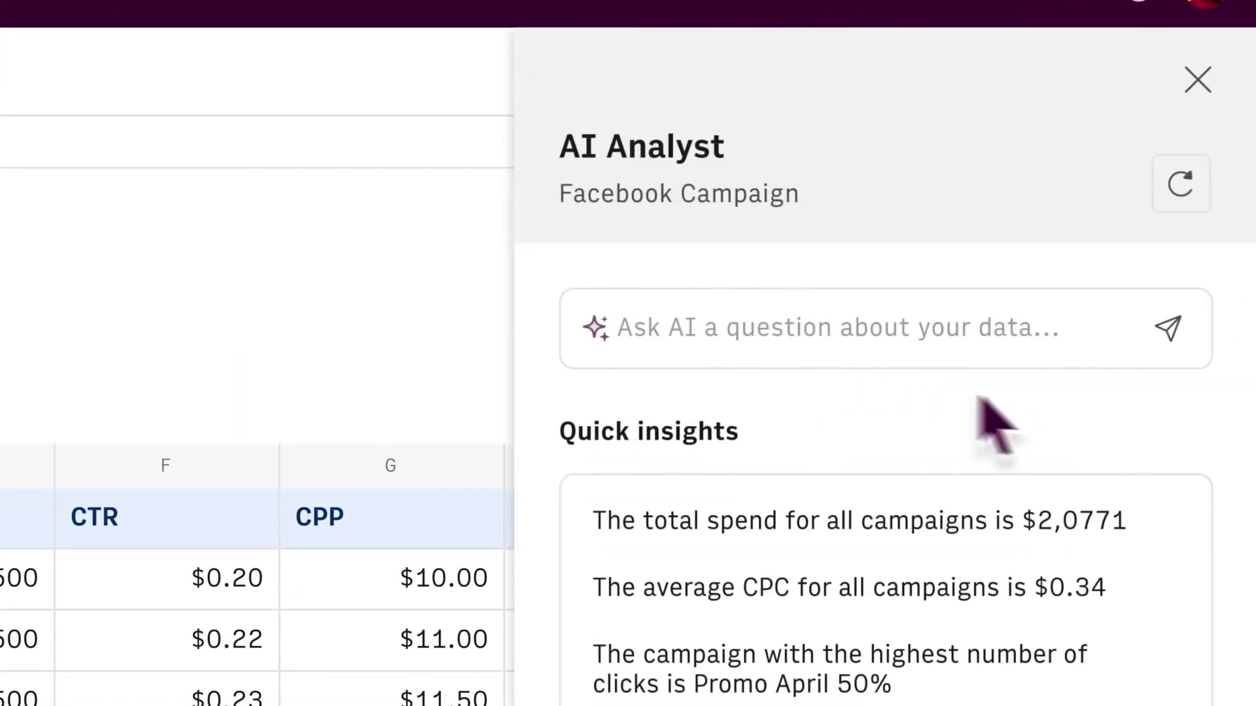
key("Return")
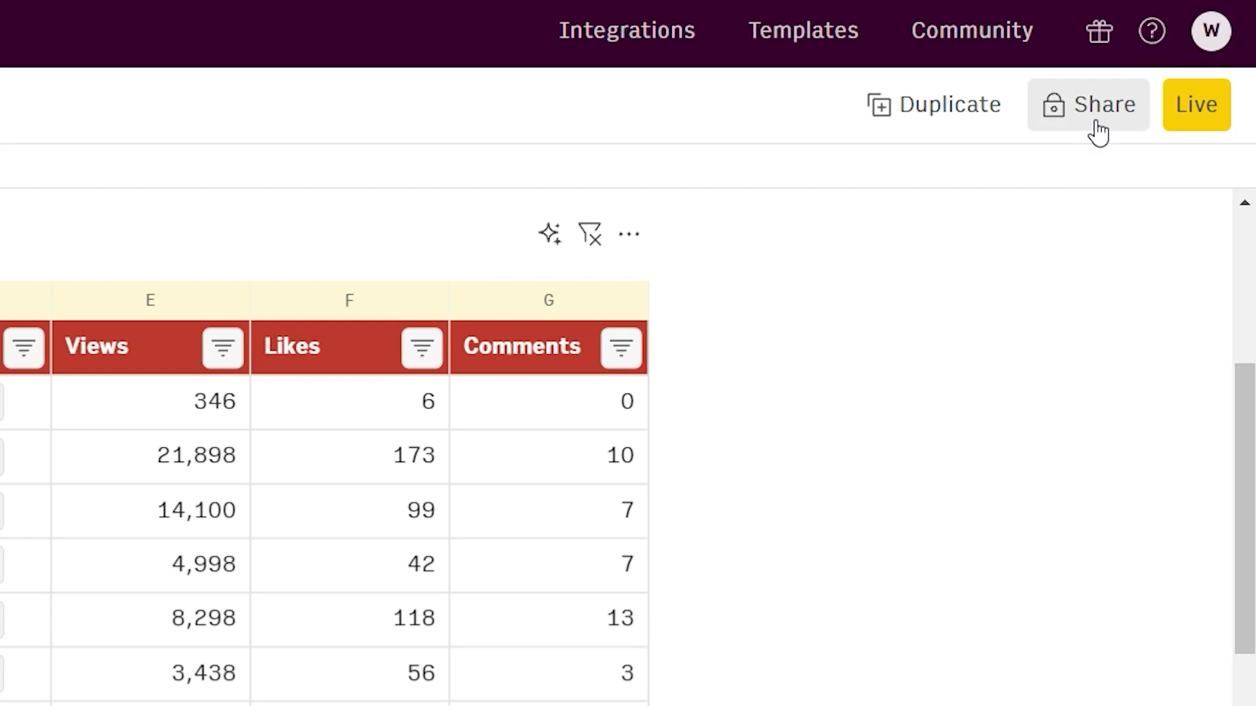
Step: Check the sharing and community publishing options, then expand the YouTube report's pages in the sidebar
left_click(1096, 125)
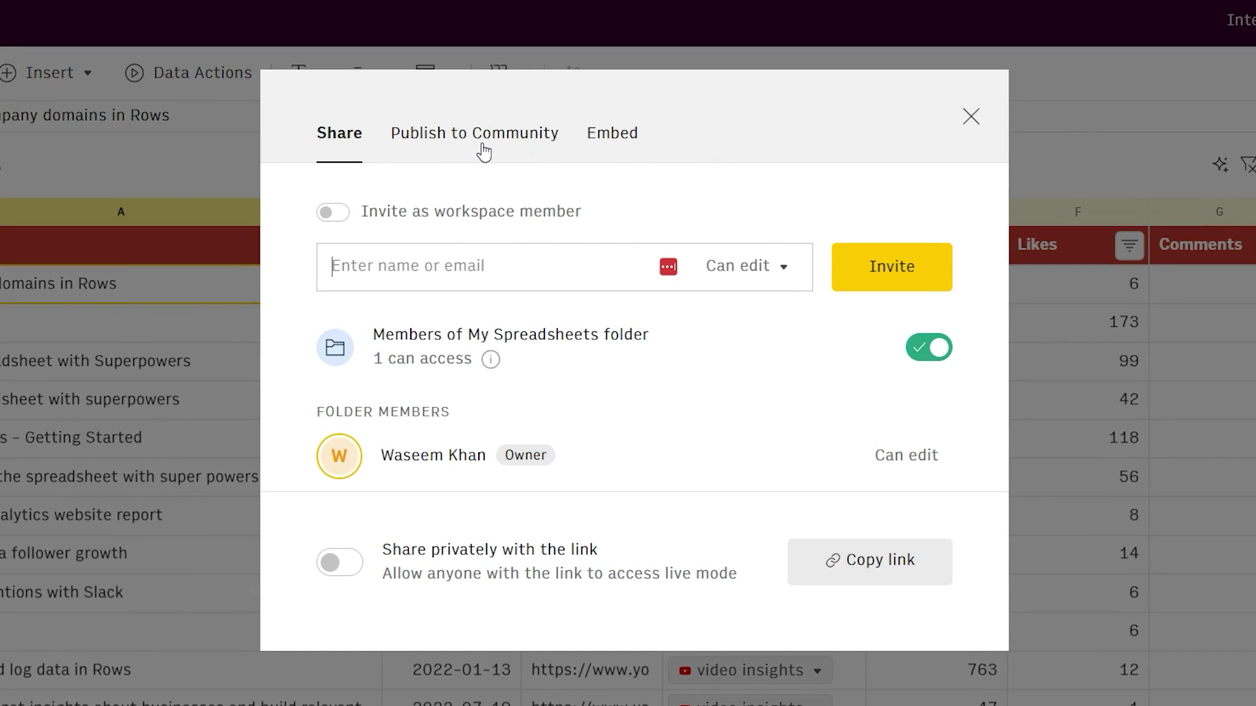
left_click(484, 150)
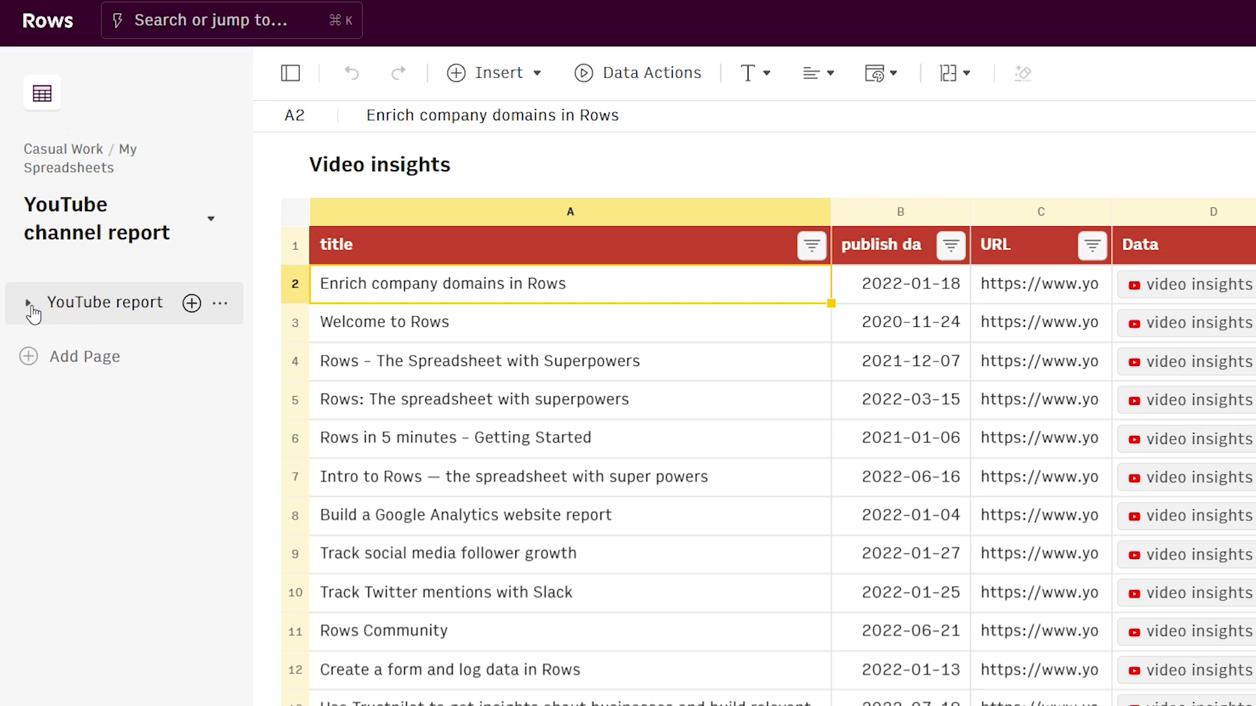
left_click(29, 304)
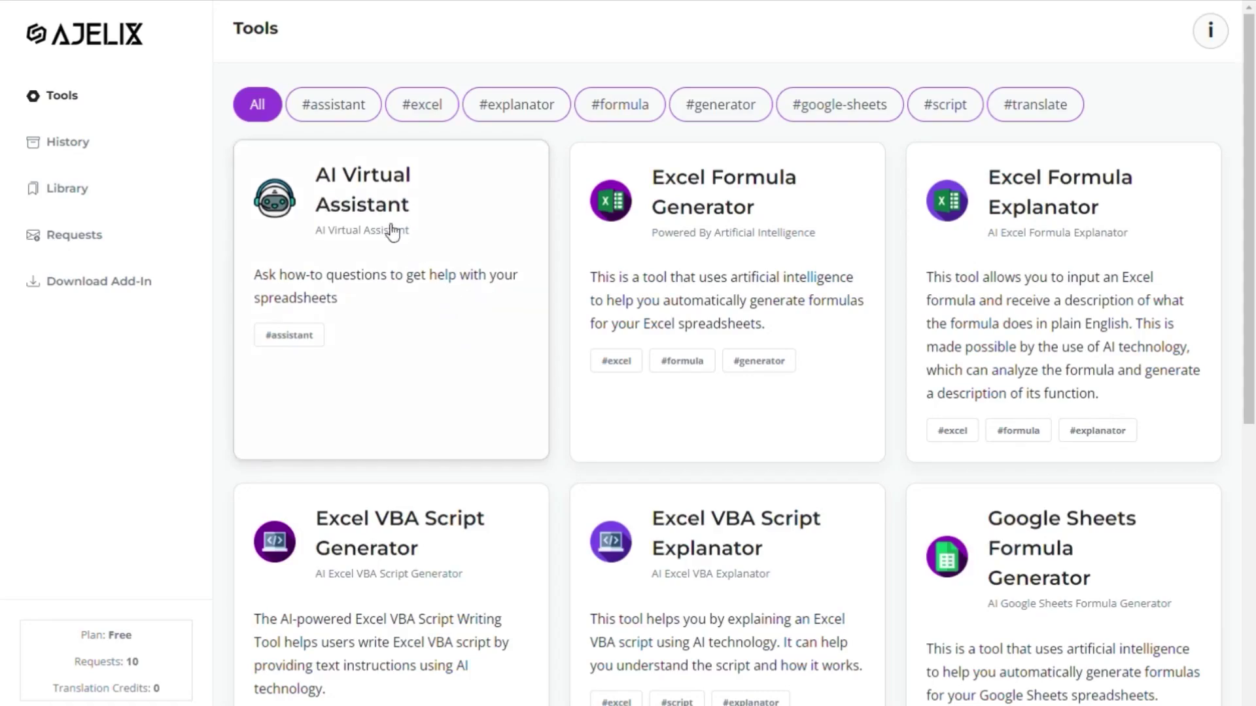
Step: Filter the Ajelix tool catalogue by each tag, #assistant through #translation, then show all tools again
left_click(331, 105)
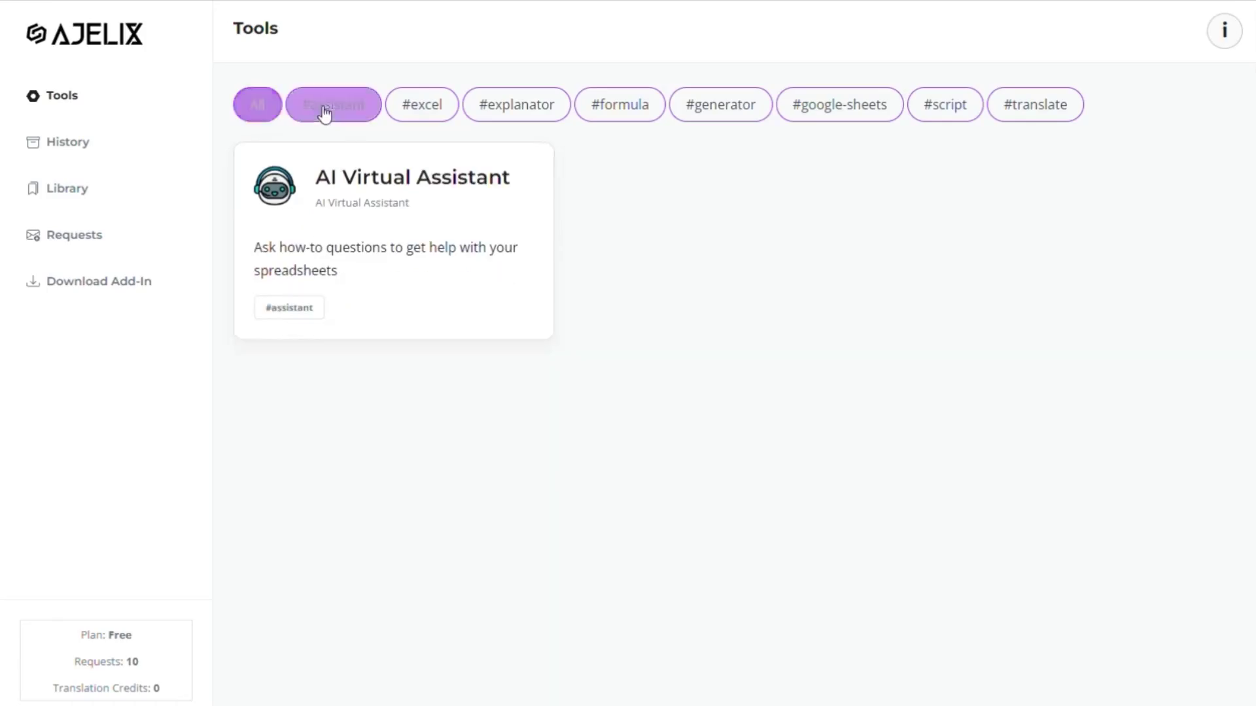
left_click(422, 106)
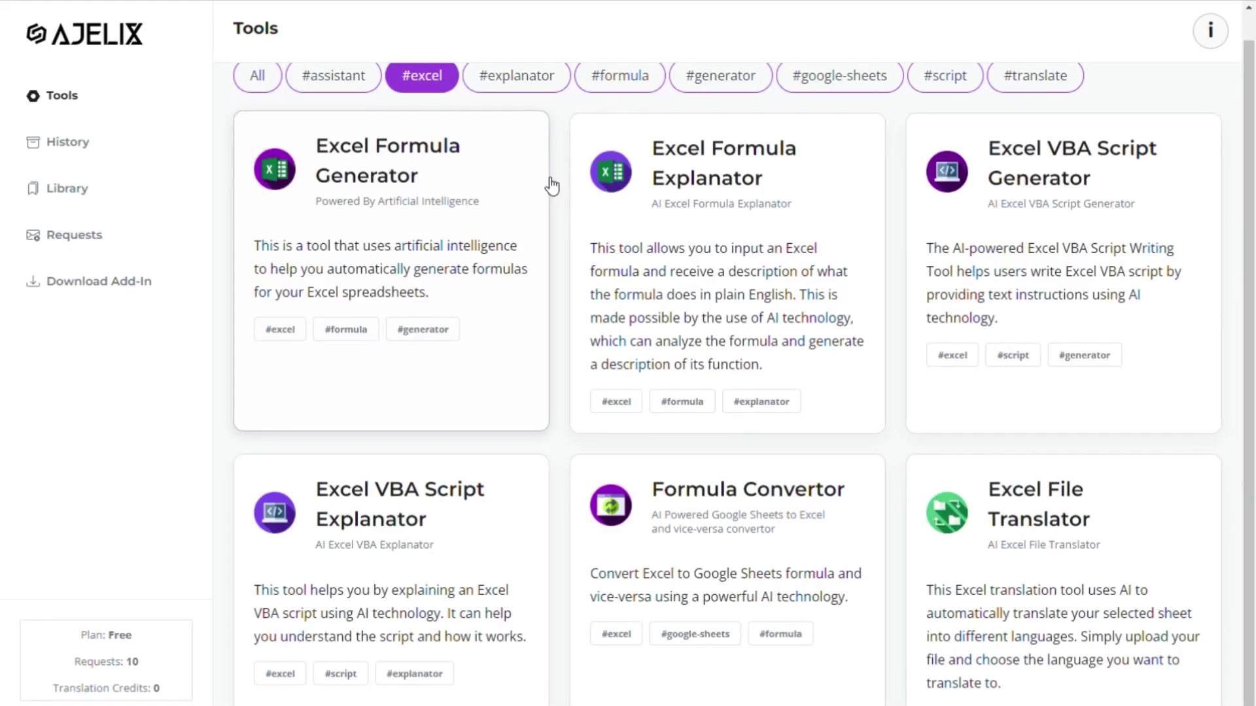
left_click(543, 117)
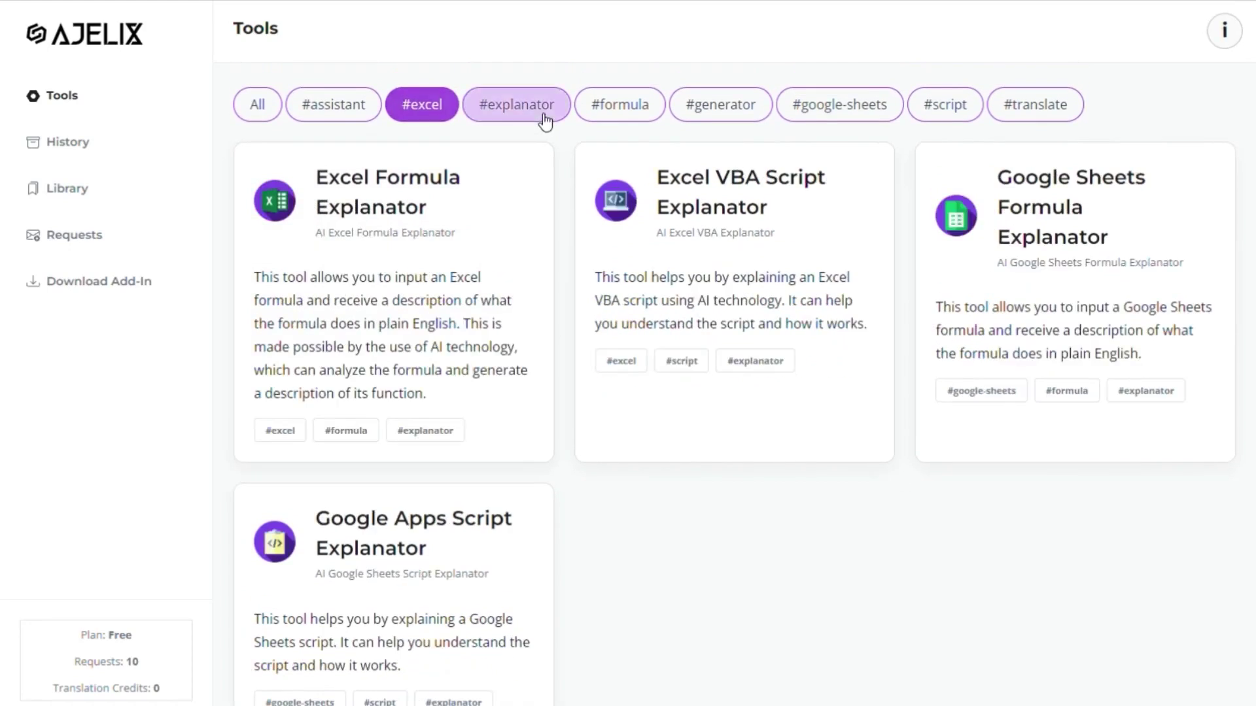
left_click(631, 115)
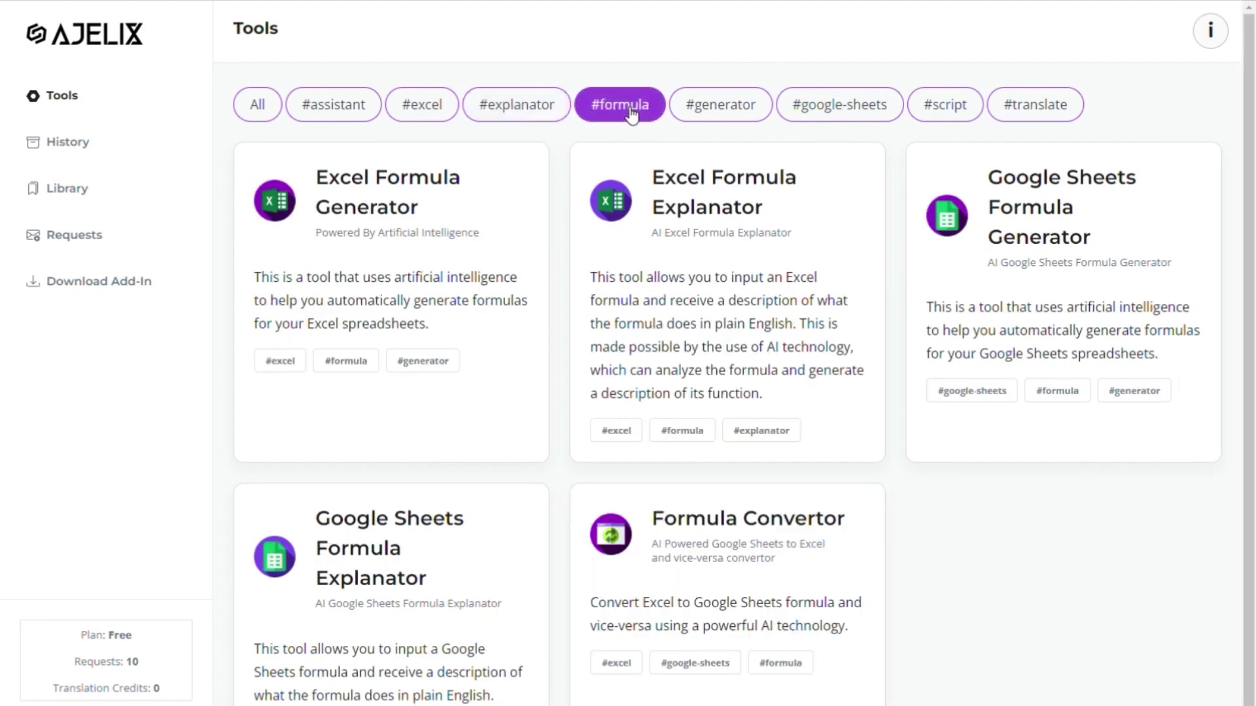
left_click(723, 118)
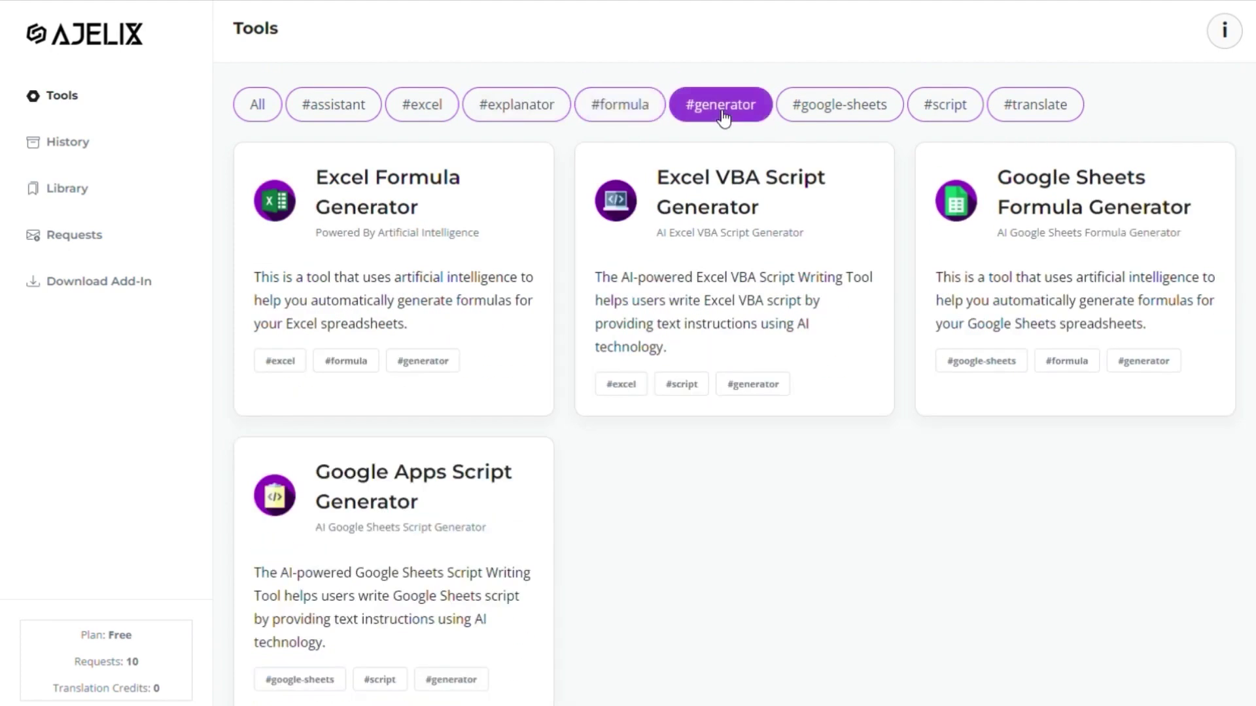
left_click(865, 113)
left_click(966, 103)
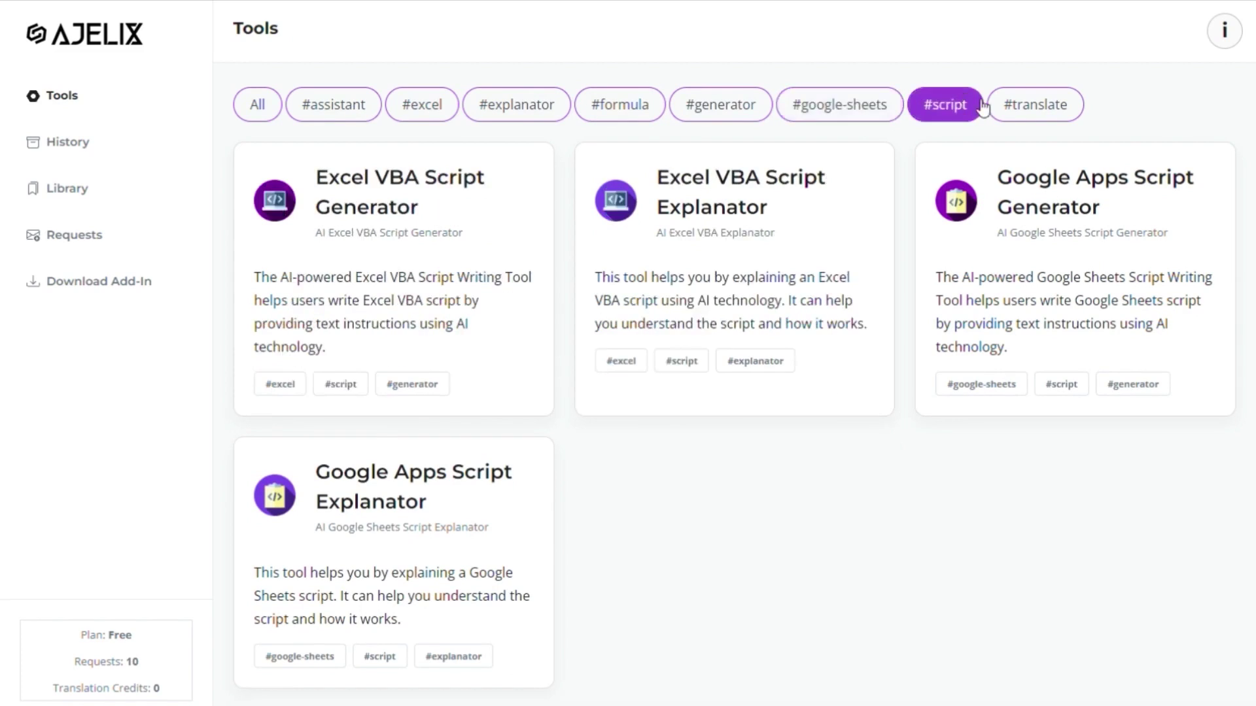
left_click(1066, 115)
left_click(265, 112)
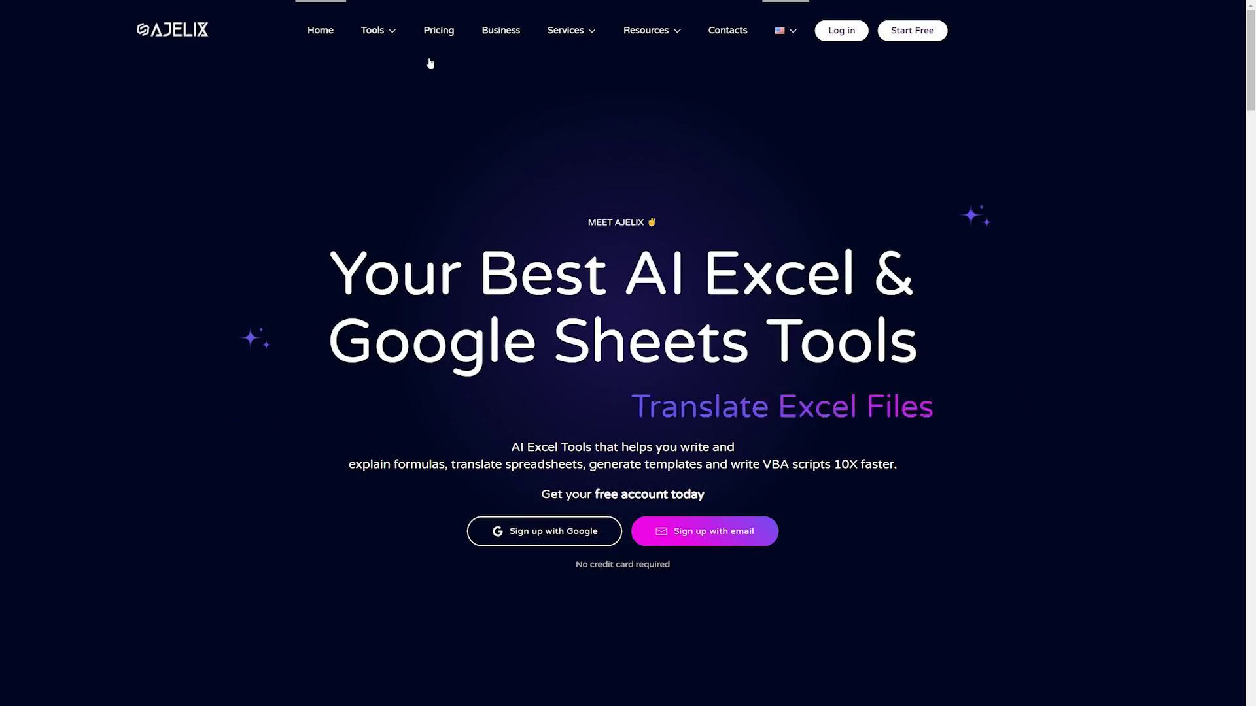
Step: Open the Excel Formula Explainer from the Tools menu
mouse_move(372, 30)
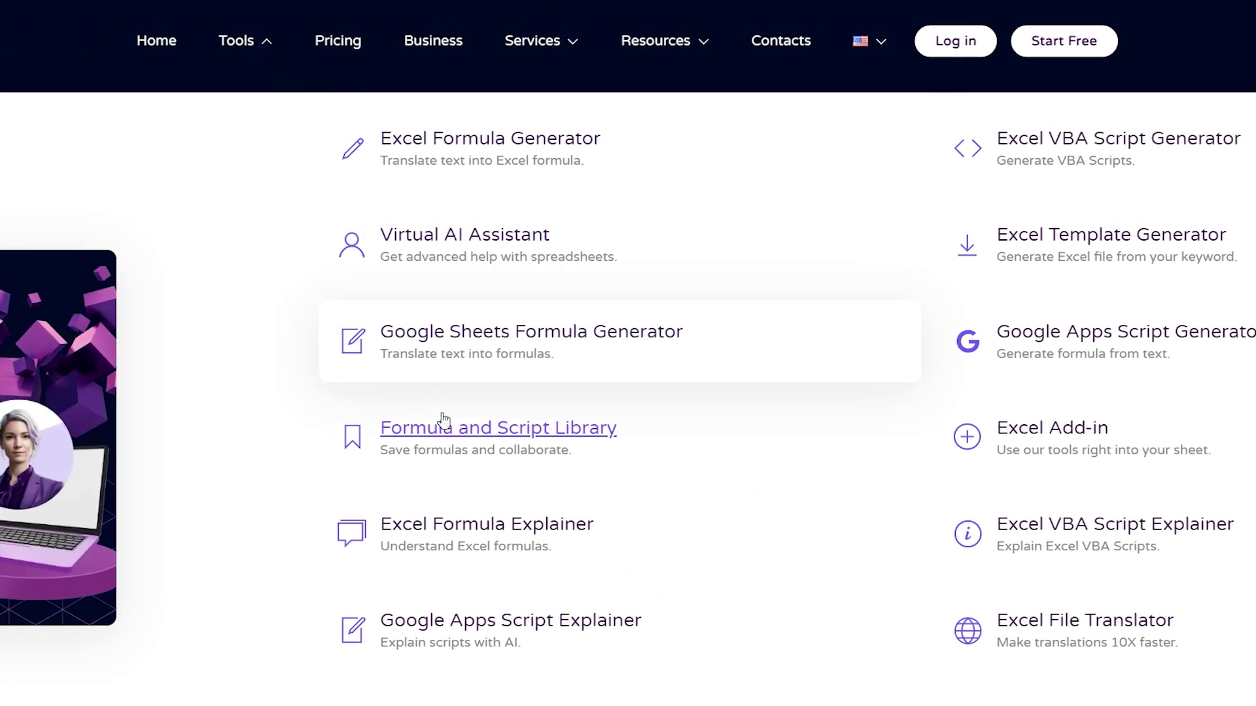
left_click(573, 546)
scroll(628, 393, "down", 3)
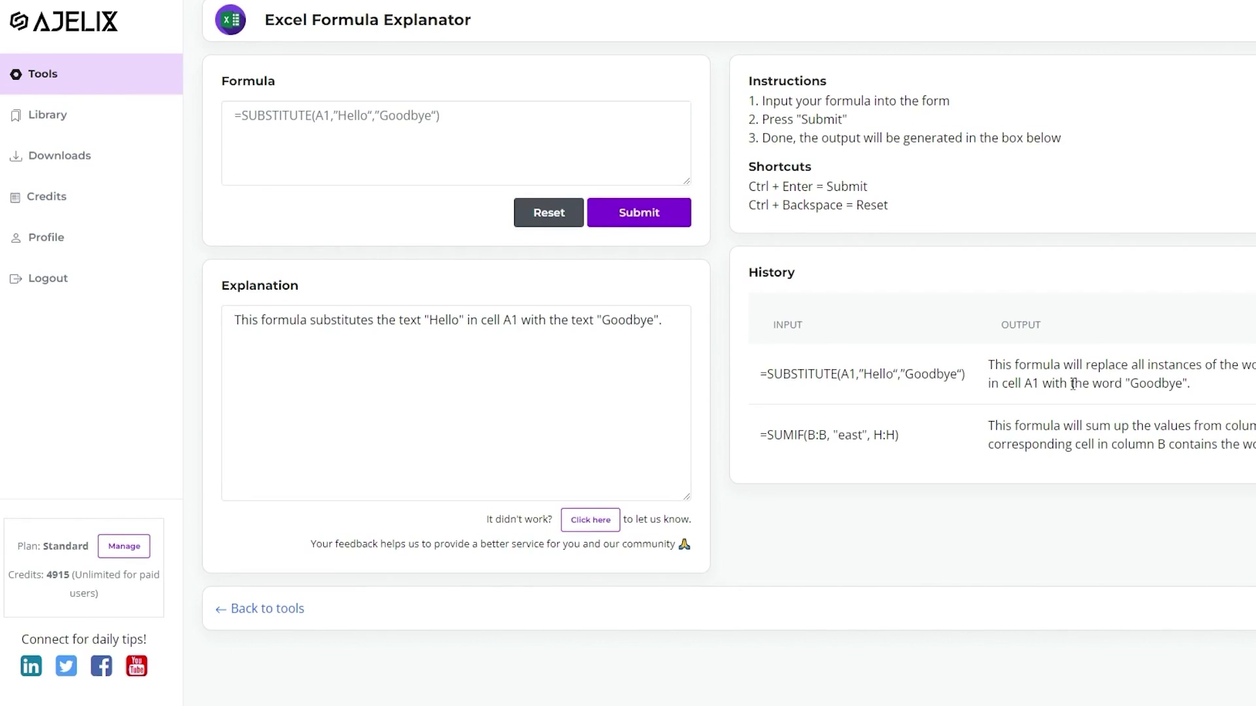
Step: Reset the explainer, paste =COUNTIF(A2:A10,"apple"), then replace it with =SUM(A2:A10)
left_click(575, 221)
type("=COUNTIF(A2:A10,\"apple\")")
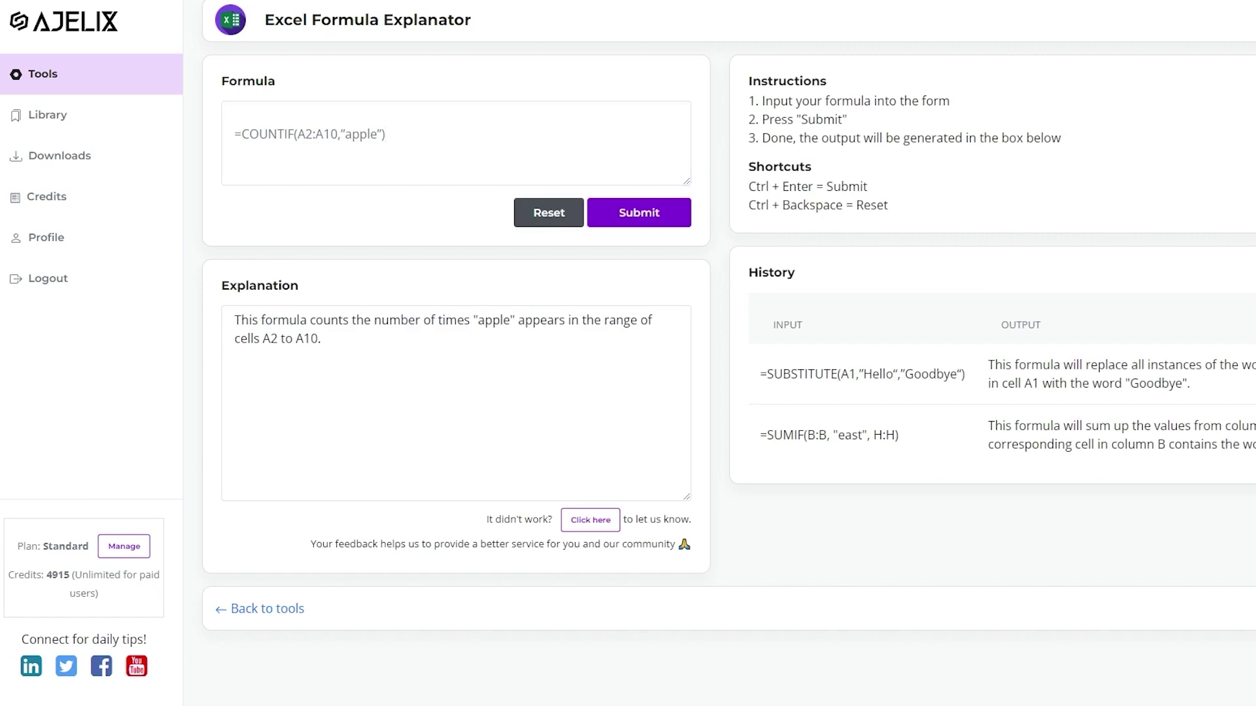
left_click(641, 154)
key("ctrl+a")
type("=SUM(A2:A10)")
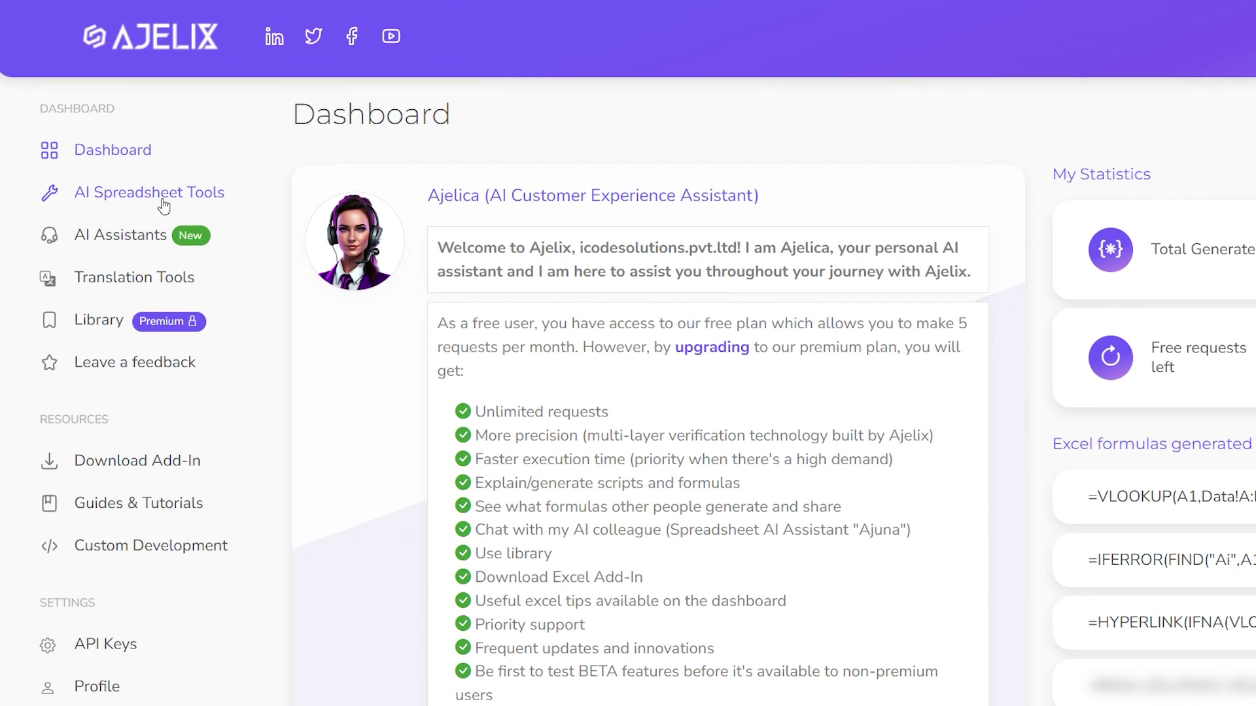
Step: In the Excel formula generator, generate a formula subtracting A1:A5's average from A1:A10's sum
left_click(164, 206)
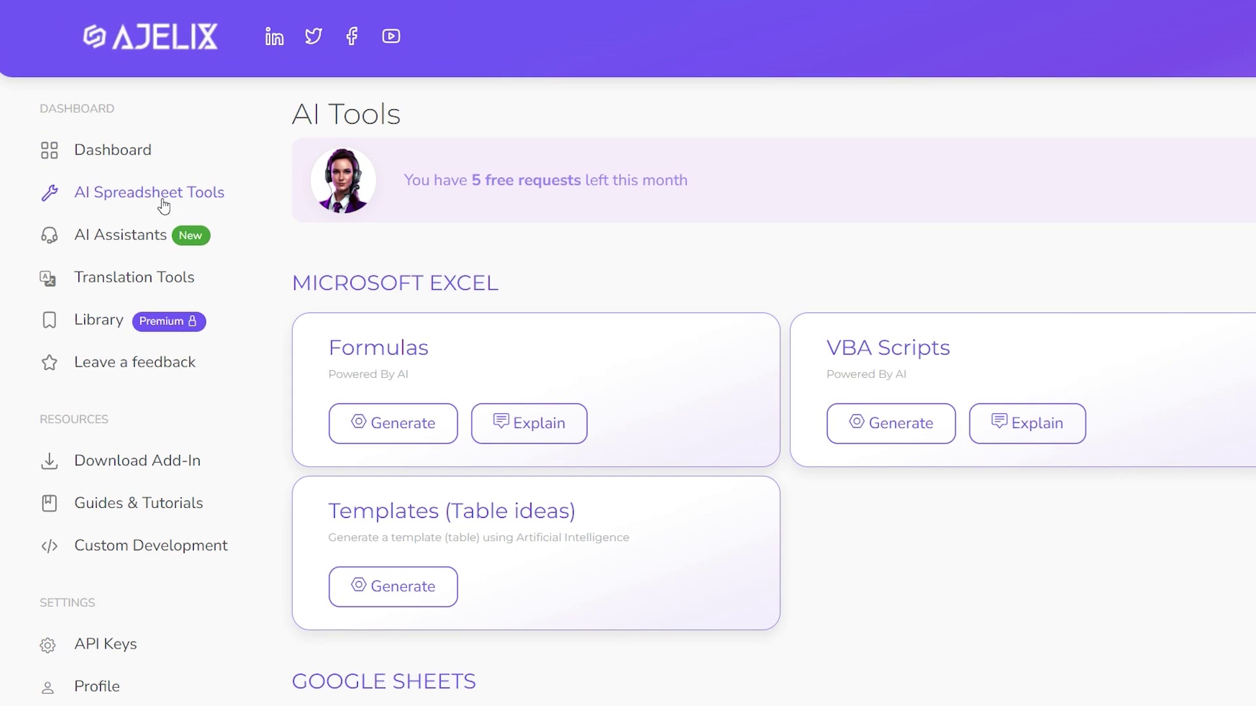
left_click(396, 437)
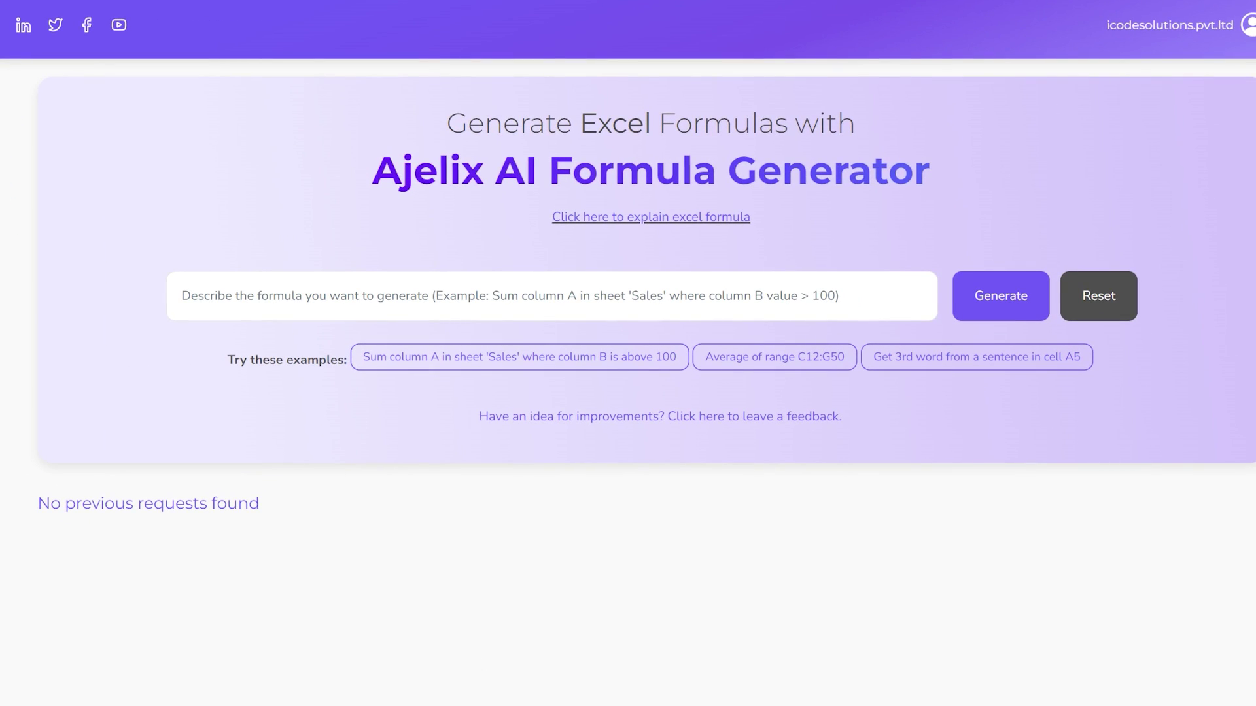
left_click(698, 303)
type("find the aver")
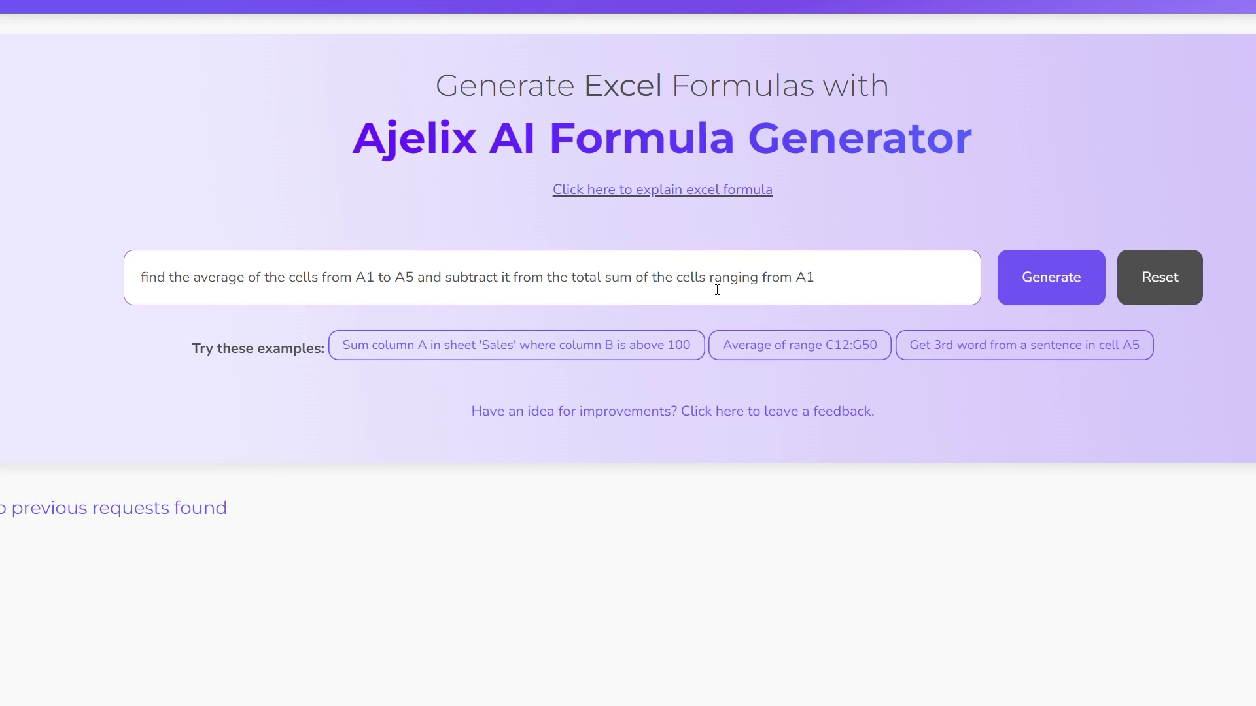
left_click(1024, 302)
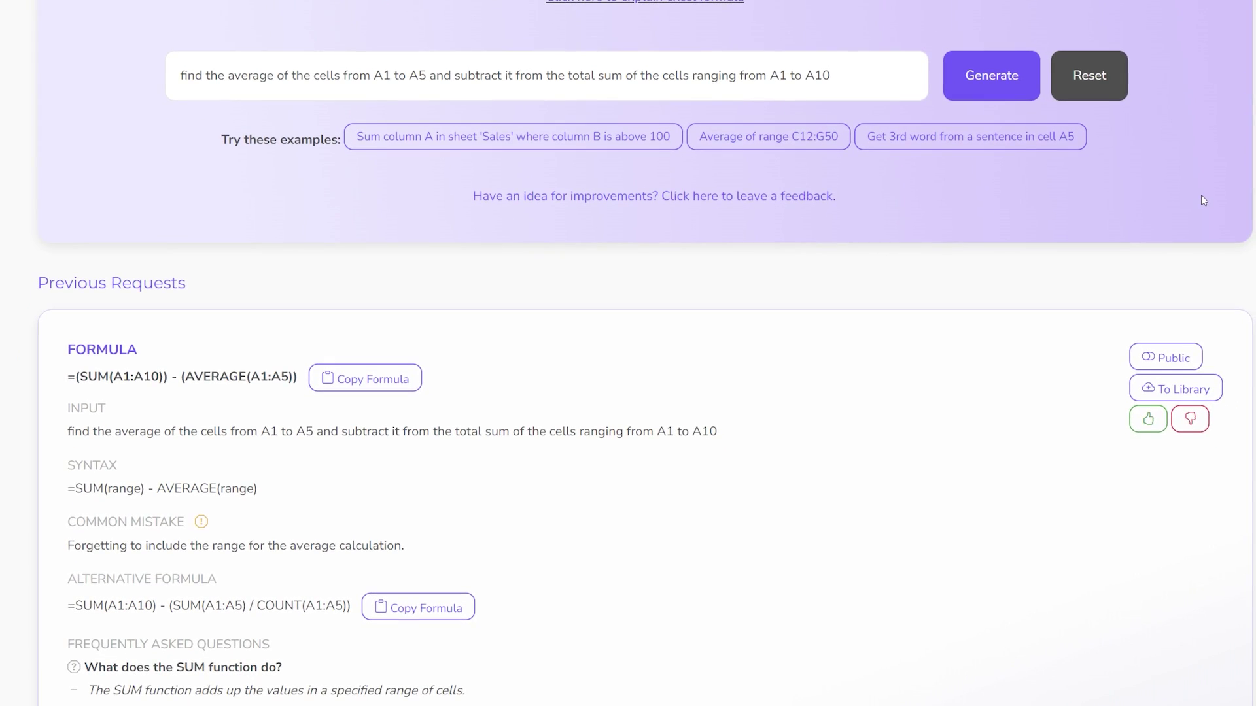
scroll(628, 353, "down", 3)
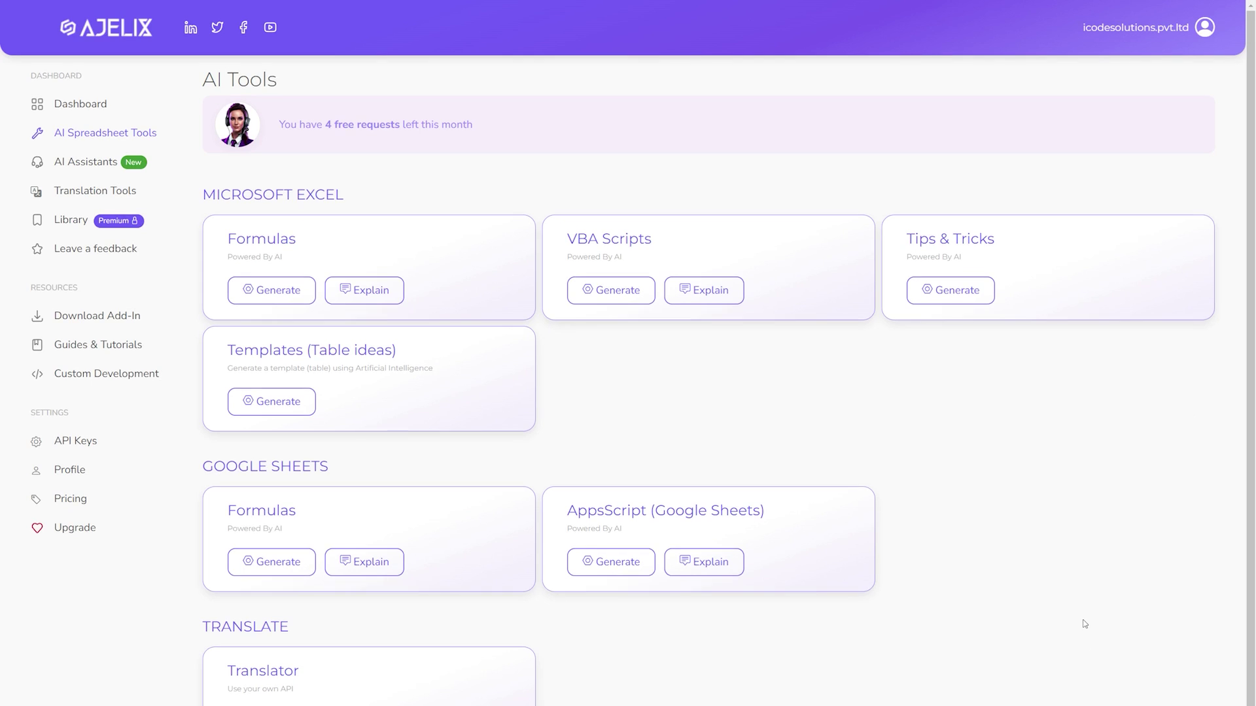
Step: Have Ajelix's VBA script generator write a macro pulling the top 10 coinmarketcap.com crypto prices into B1:B10
scroll(1082, 625, "down", 1)
scroll(1085, 621, "up", 1)
scroll(1249, 382, "down", 1)
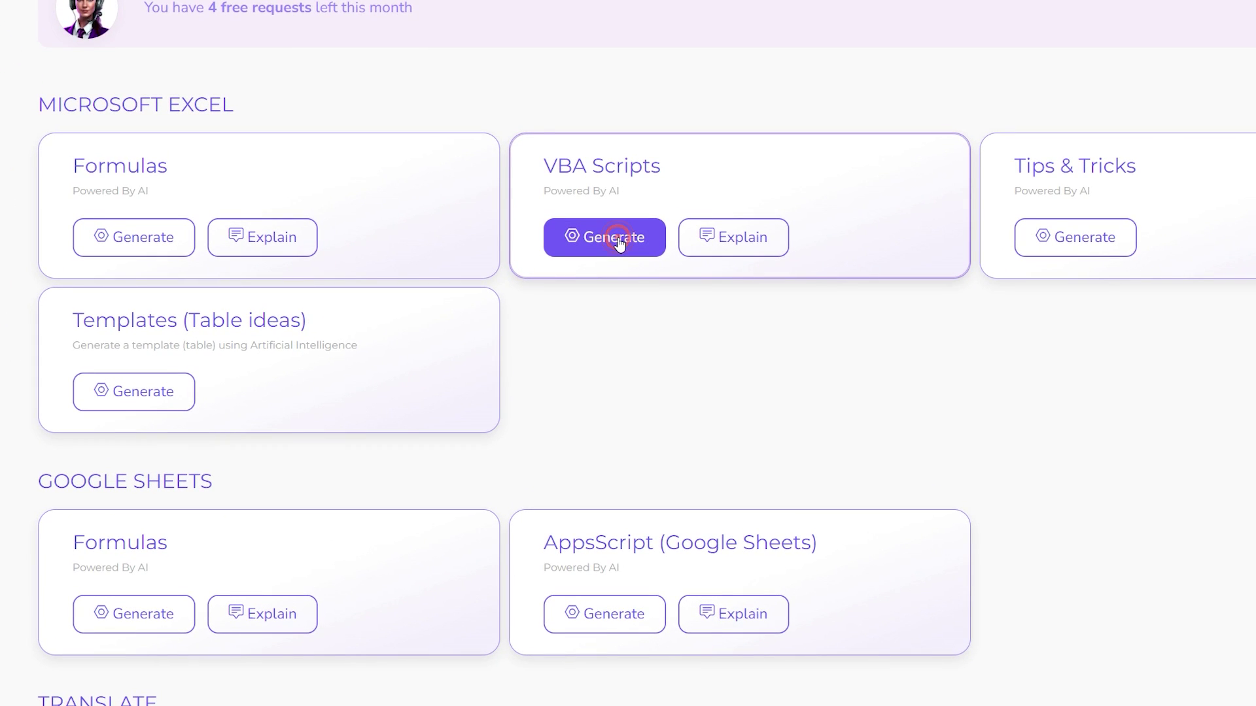
left_click(620, 243)
left_click(523, 310)
type("pull ")
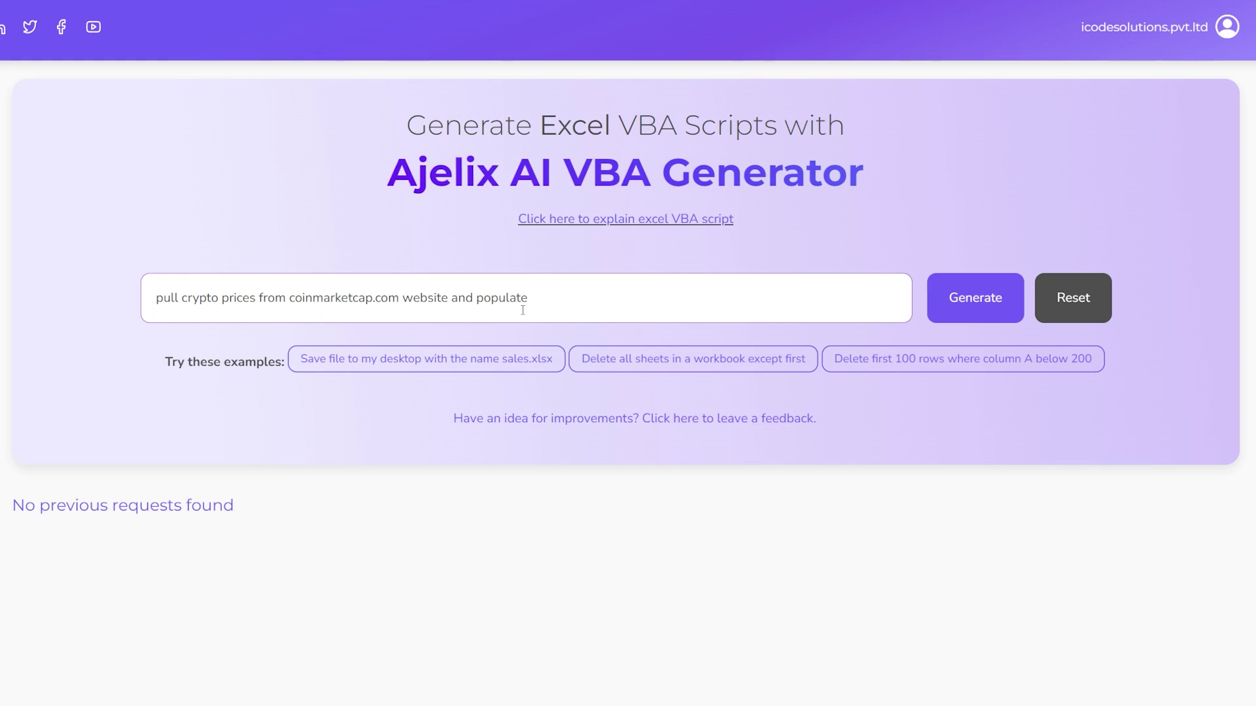
type("top 10")
left_click(934, 309)
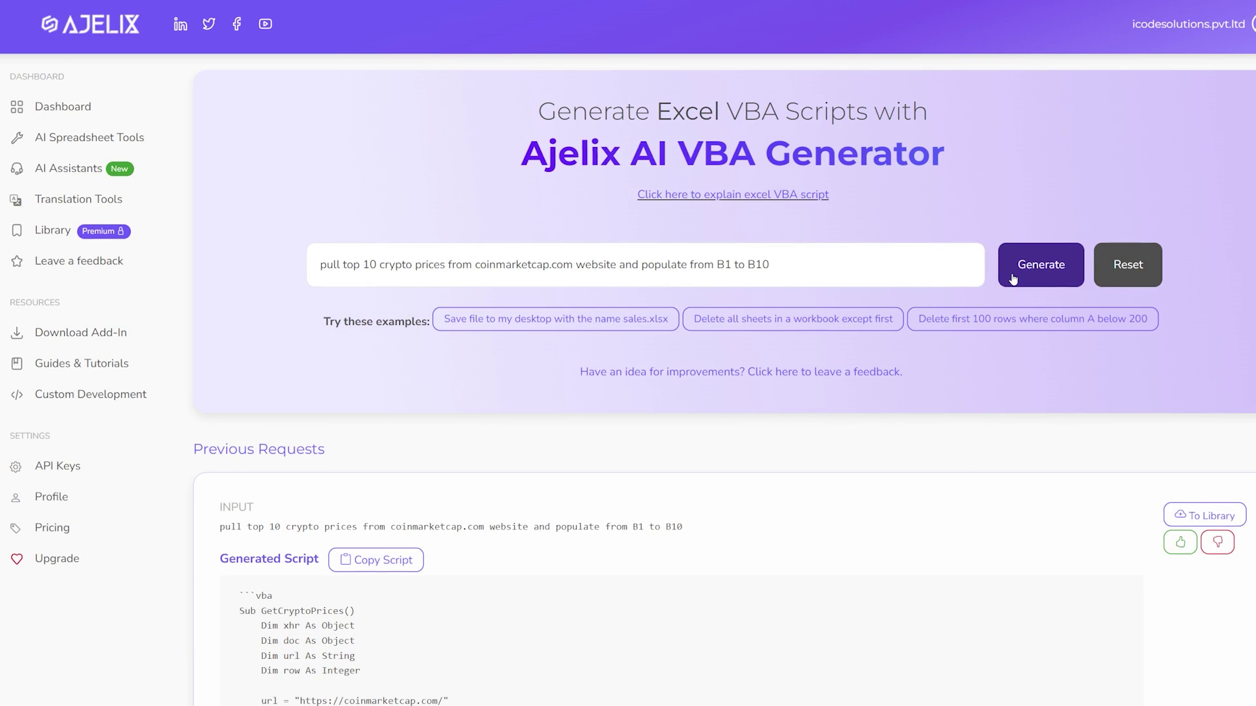
scroll(1013, 279, "down", 5)
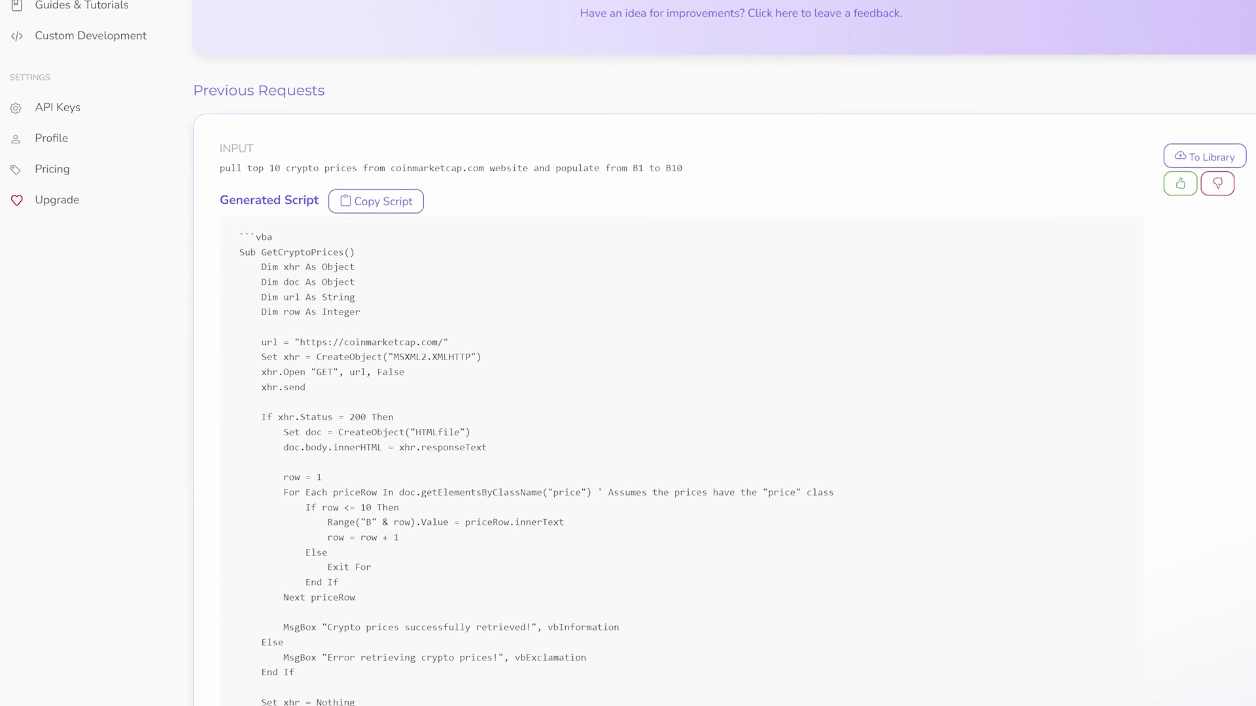
scroll(719, 353, "down", 2)
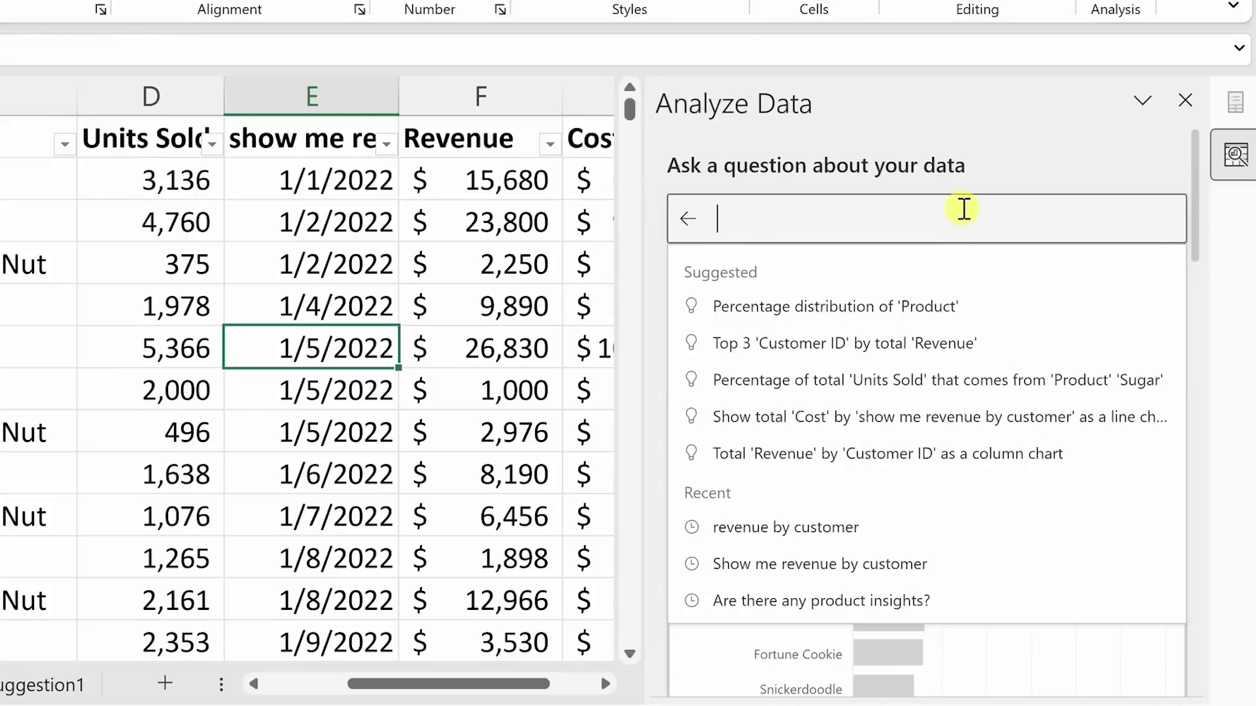
Step: Ask Analyze Data for revenue by customer
type("revenue by customer")
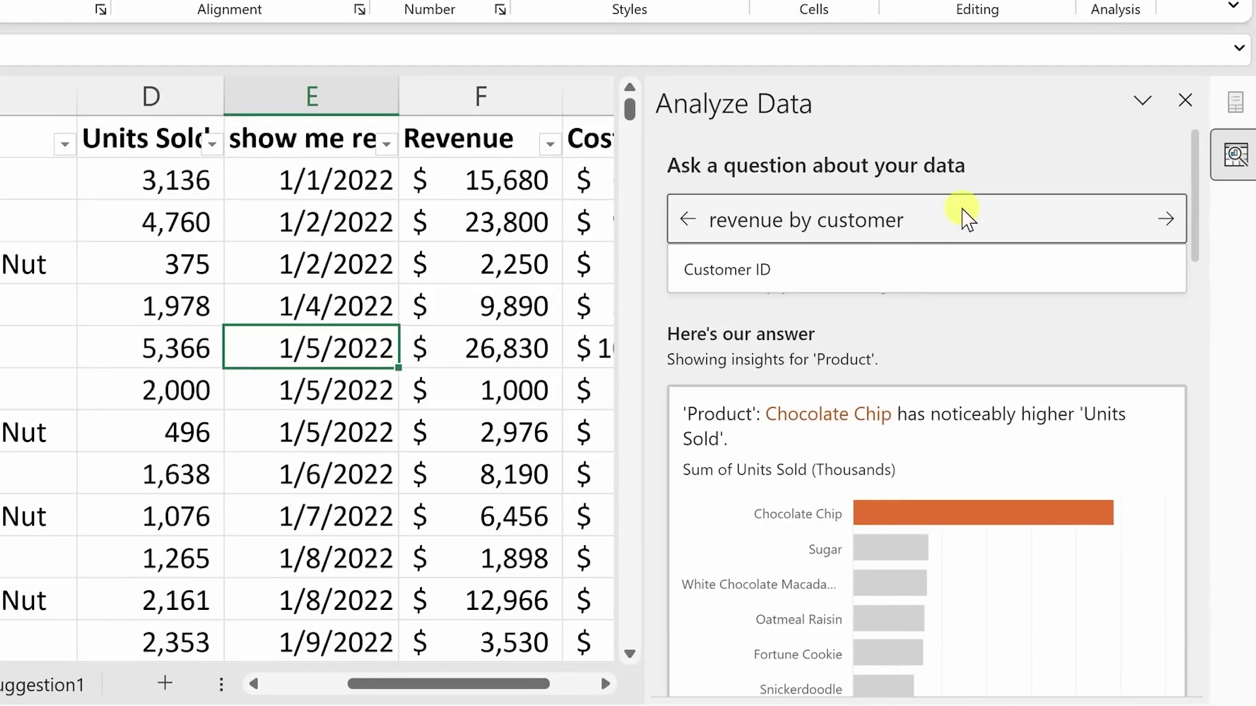
key("Return")
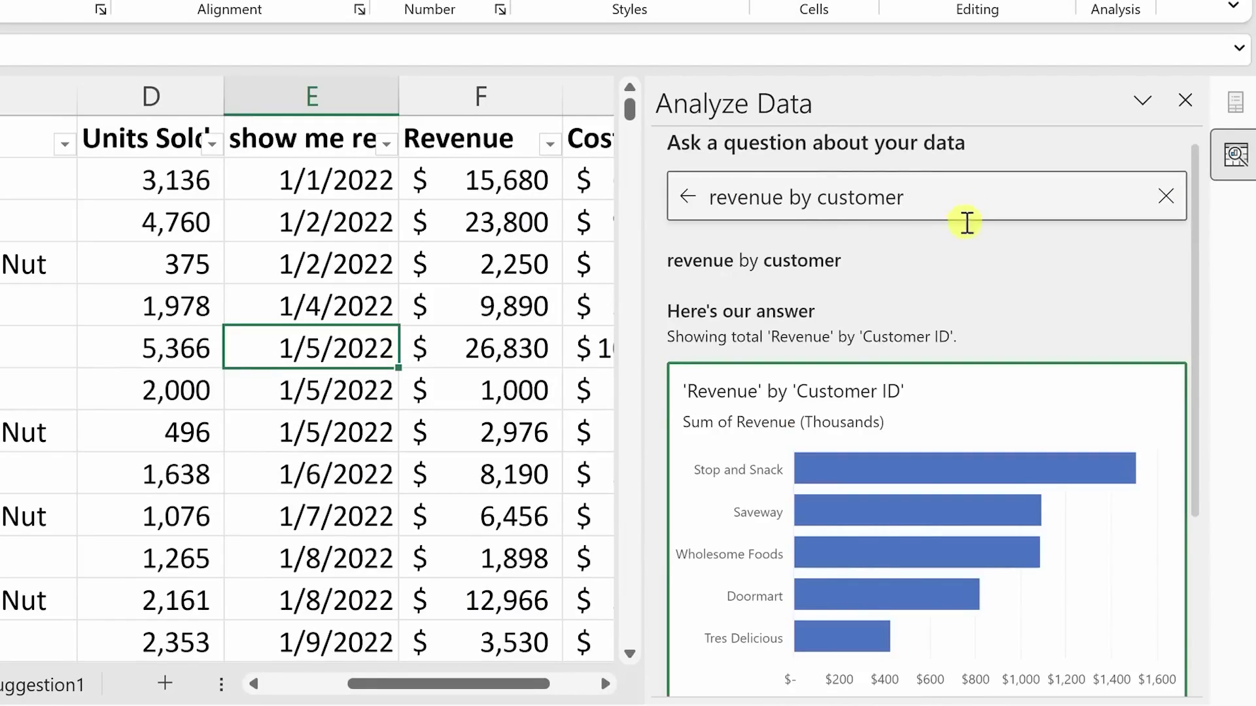
scroll(965, 236, "down", 2)
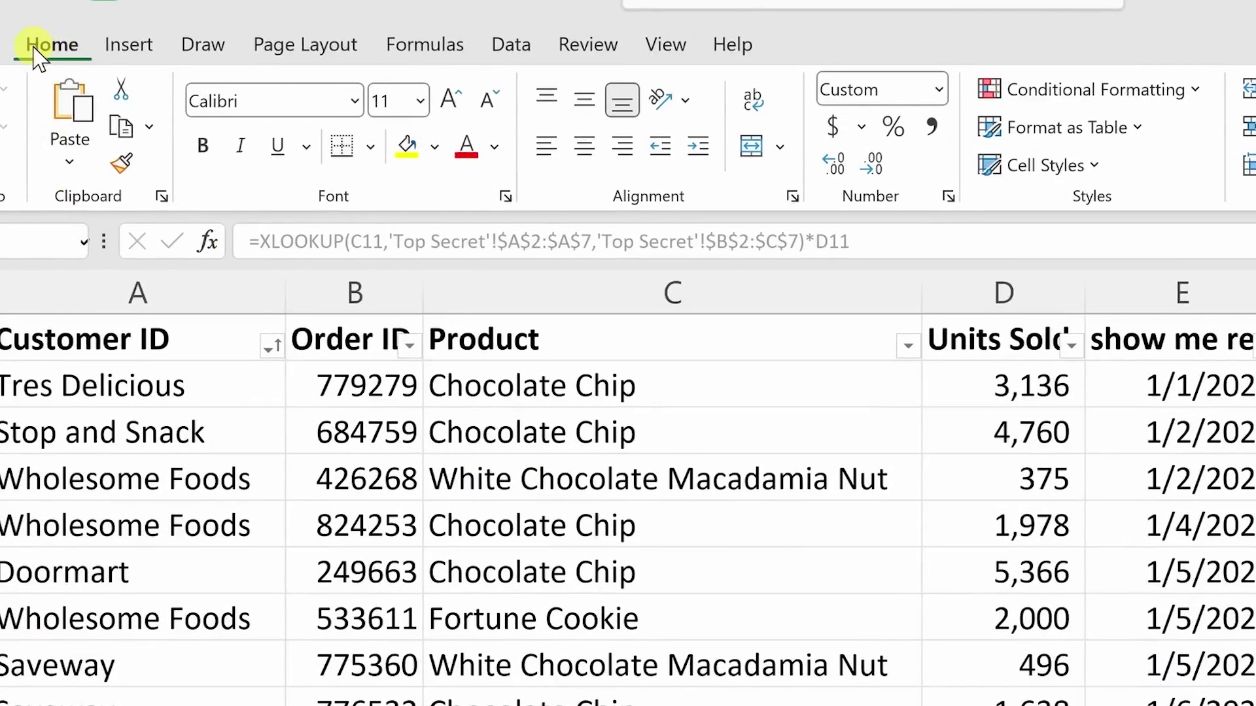
Step: From the Home tab, ask Analyze Data for units sold per day as a line chart
left_click(55, 46)
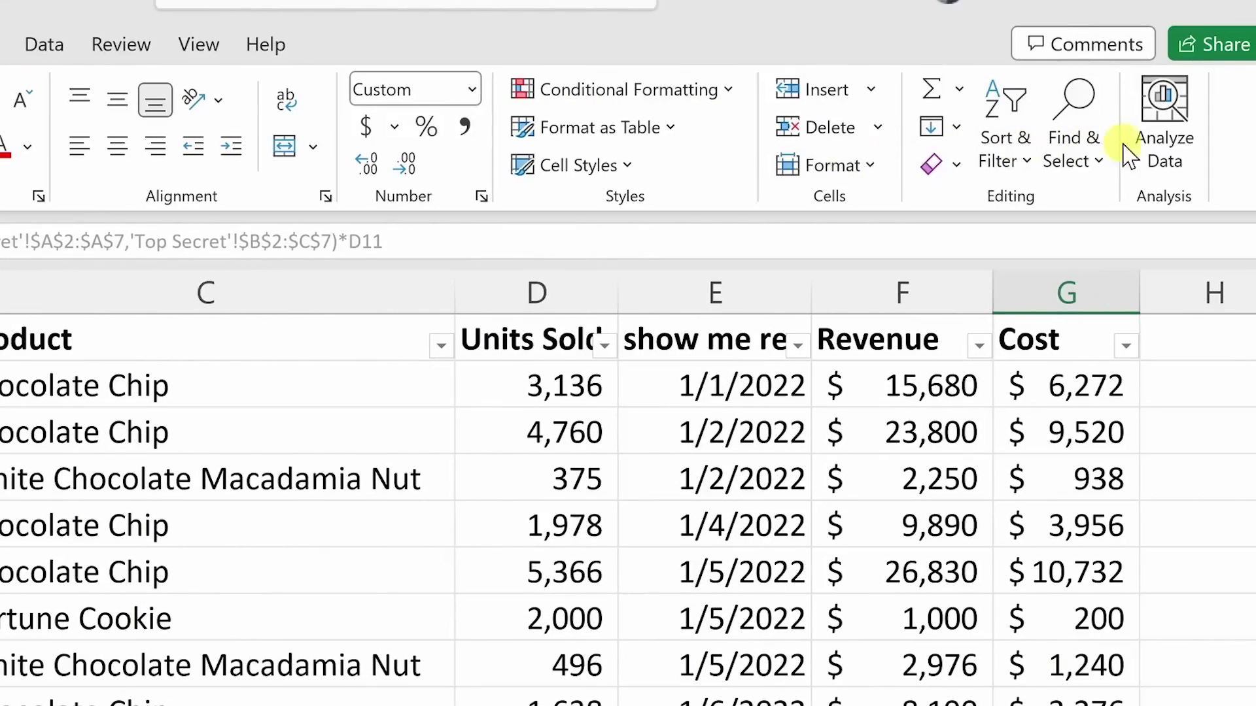
left_click(1173, 141)
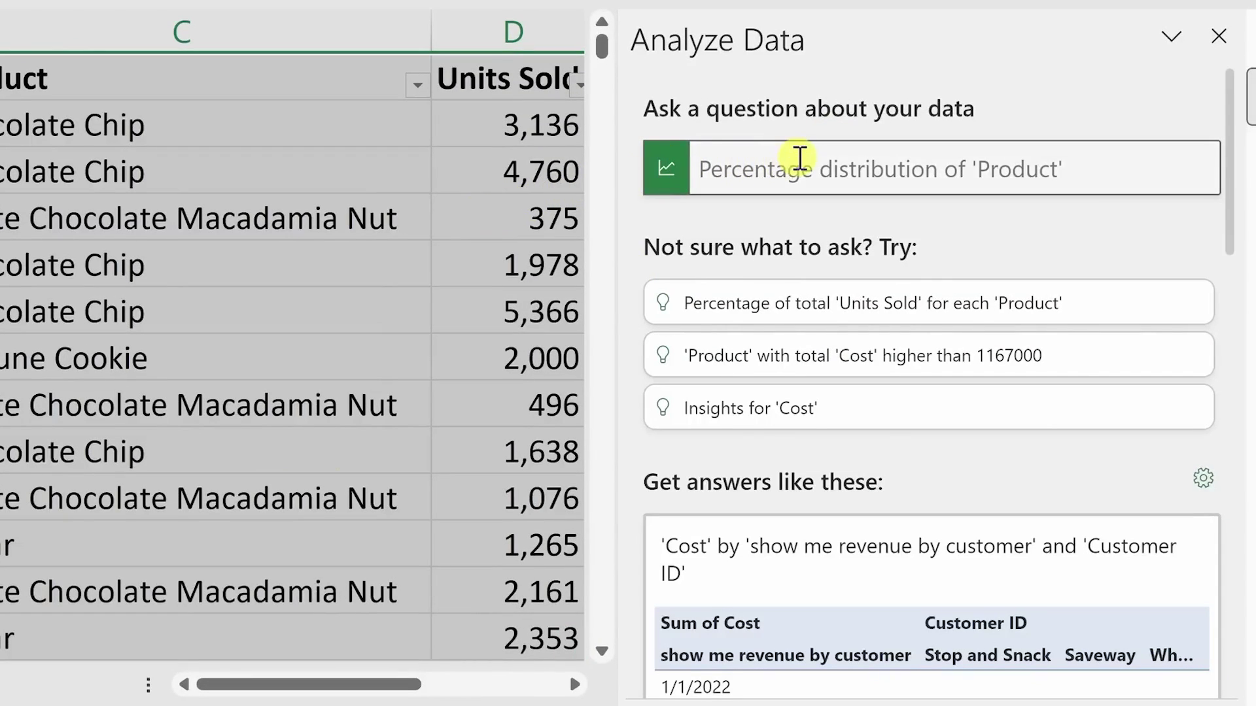
left_click(799, 160)
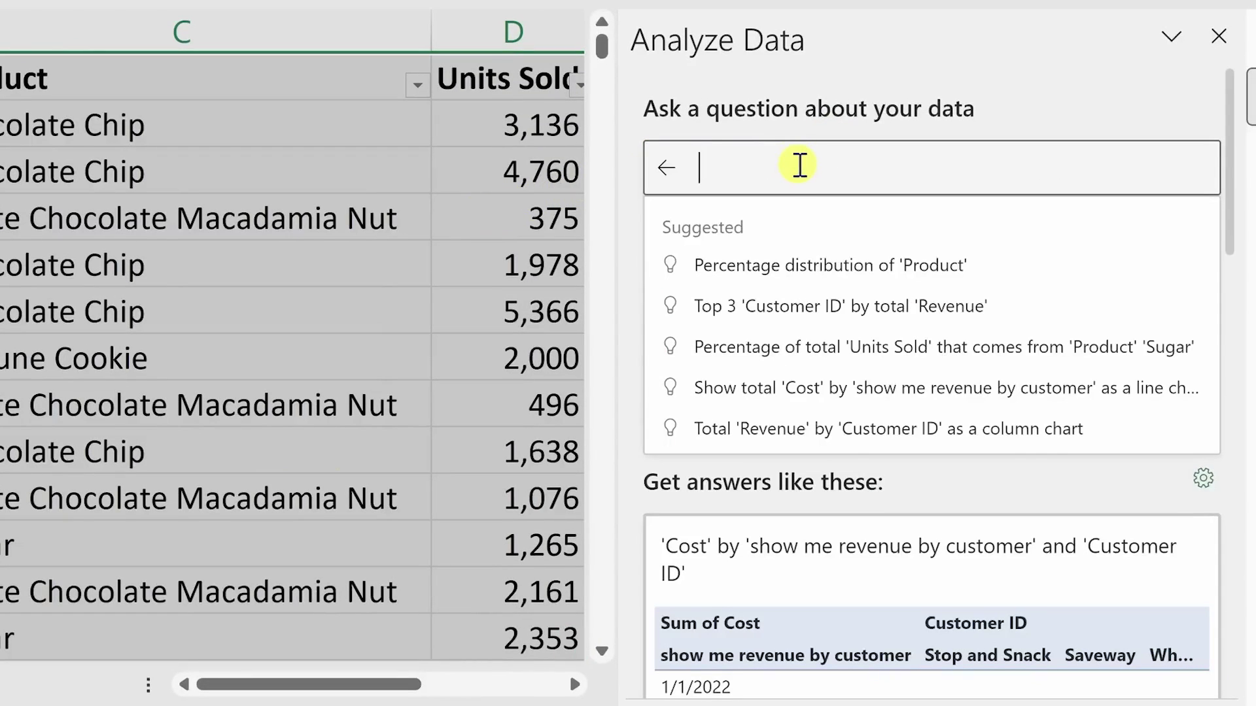
type("How many units sold per day as a line chart")
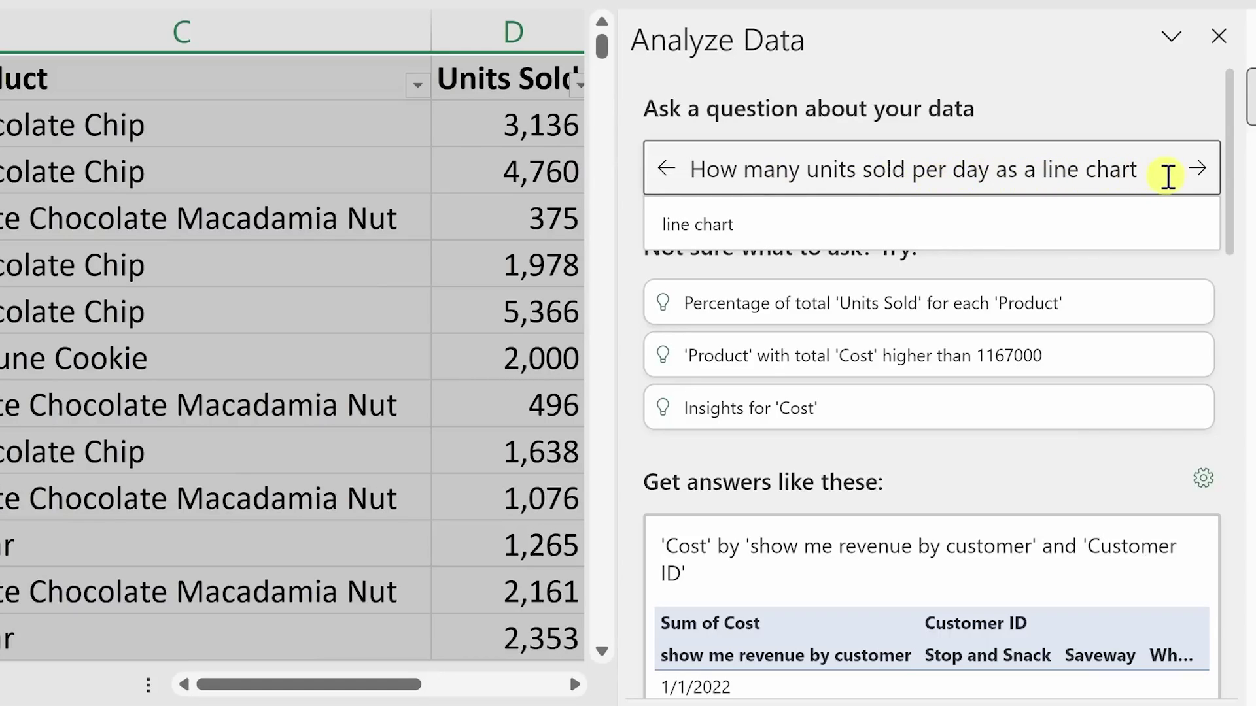
key("Return")
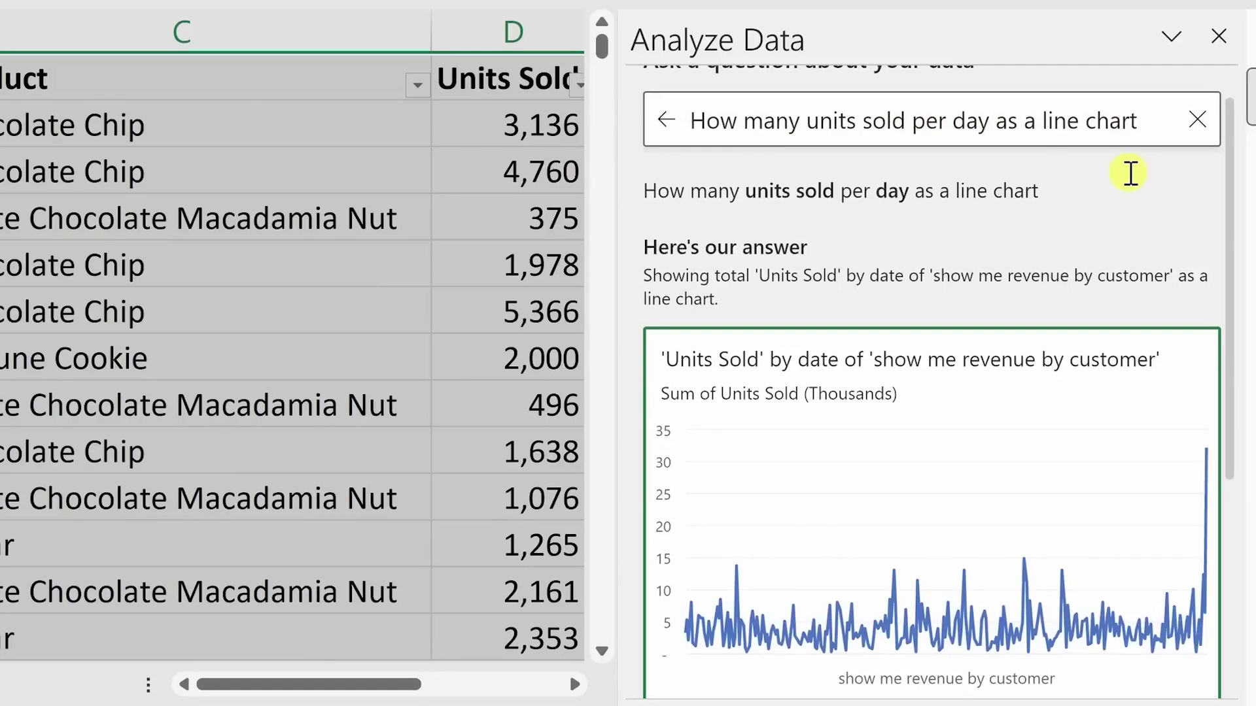
scroll(1025, 222, "down", 3)
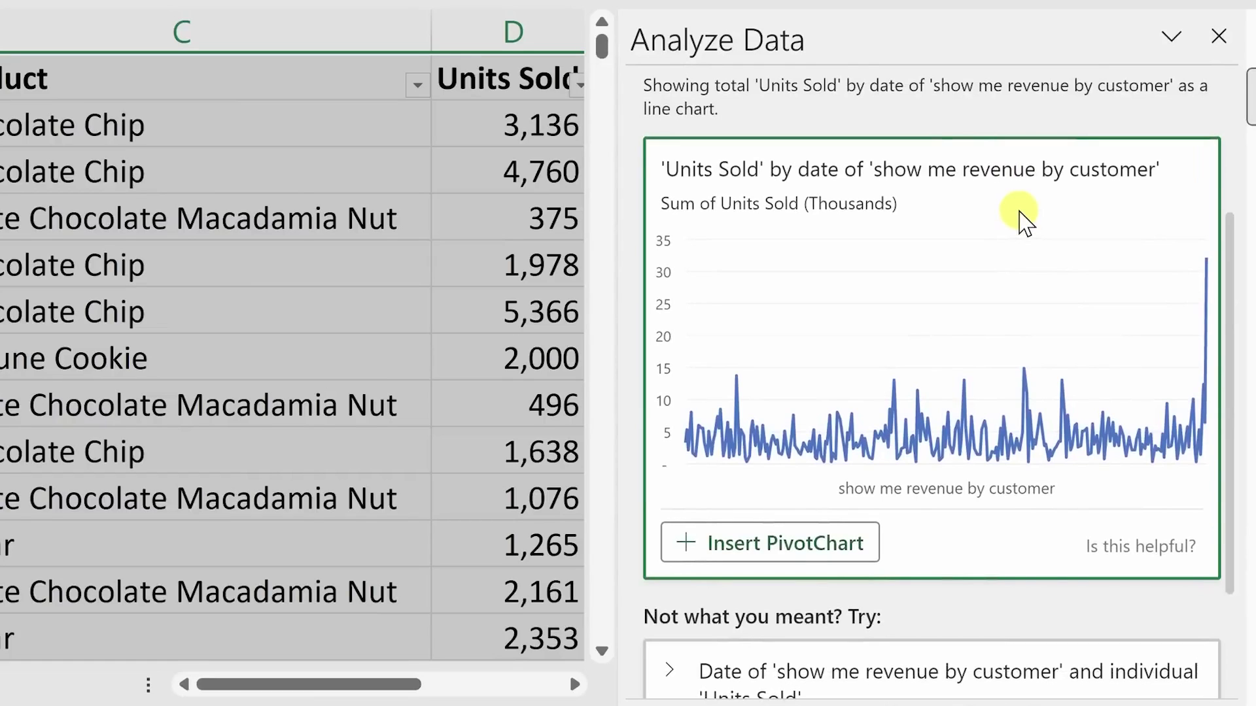
scroll(911, 272, "down", 1)
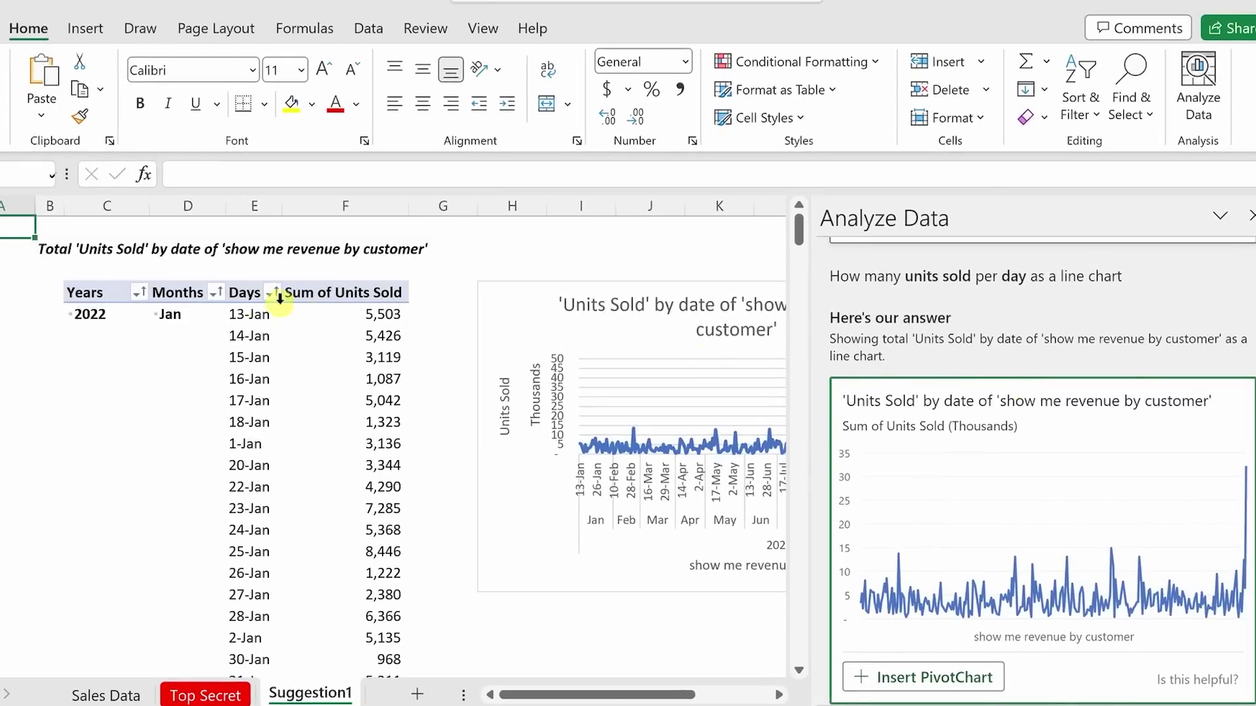
Step: Inspect the new PivotTable and pivot chart, then return to the data table
left_click(280, 385)
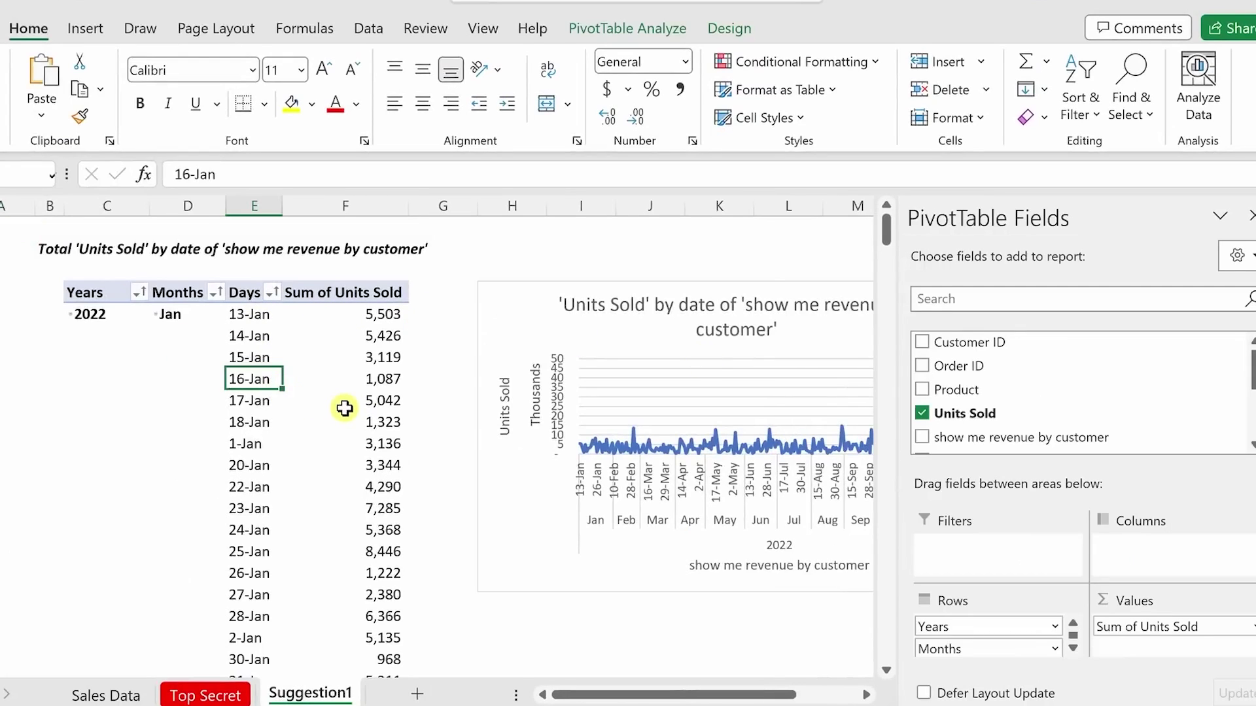
left_click(551, 322)
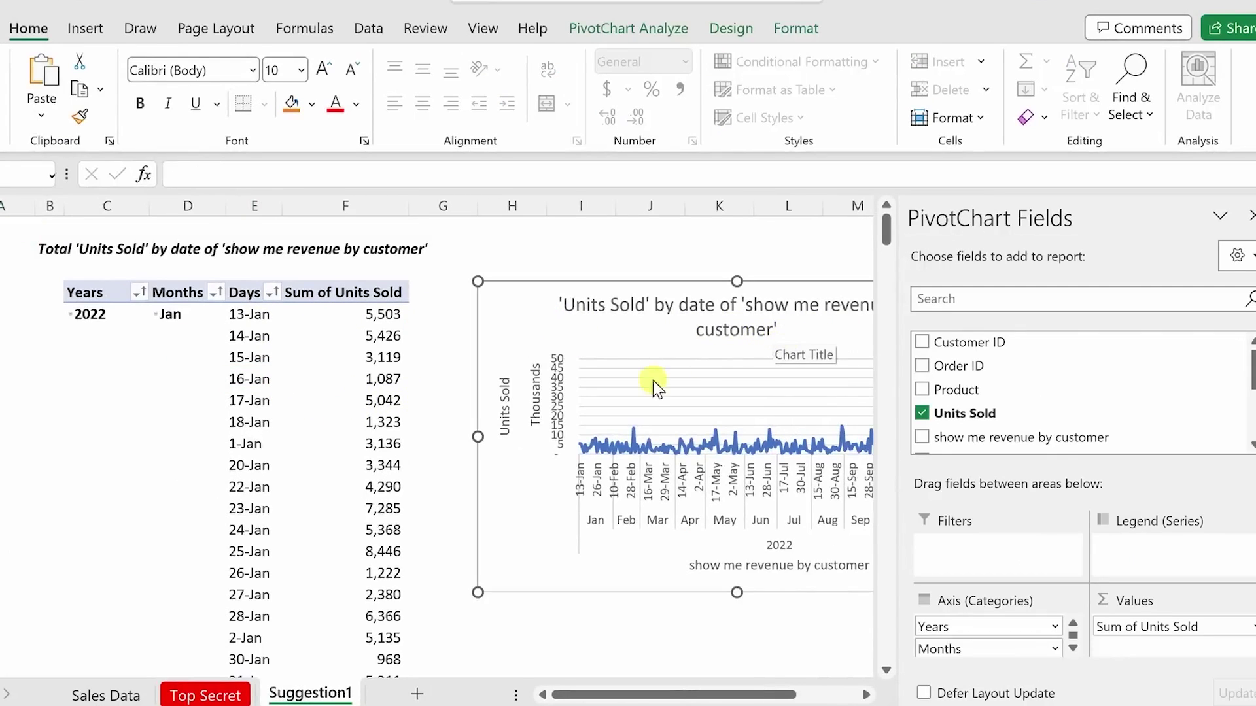
middle_click(525, 624)
left_click(624, 615)
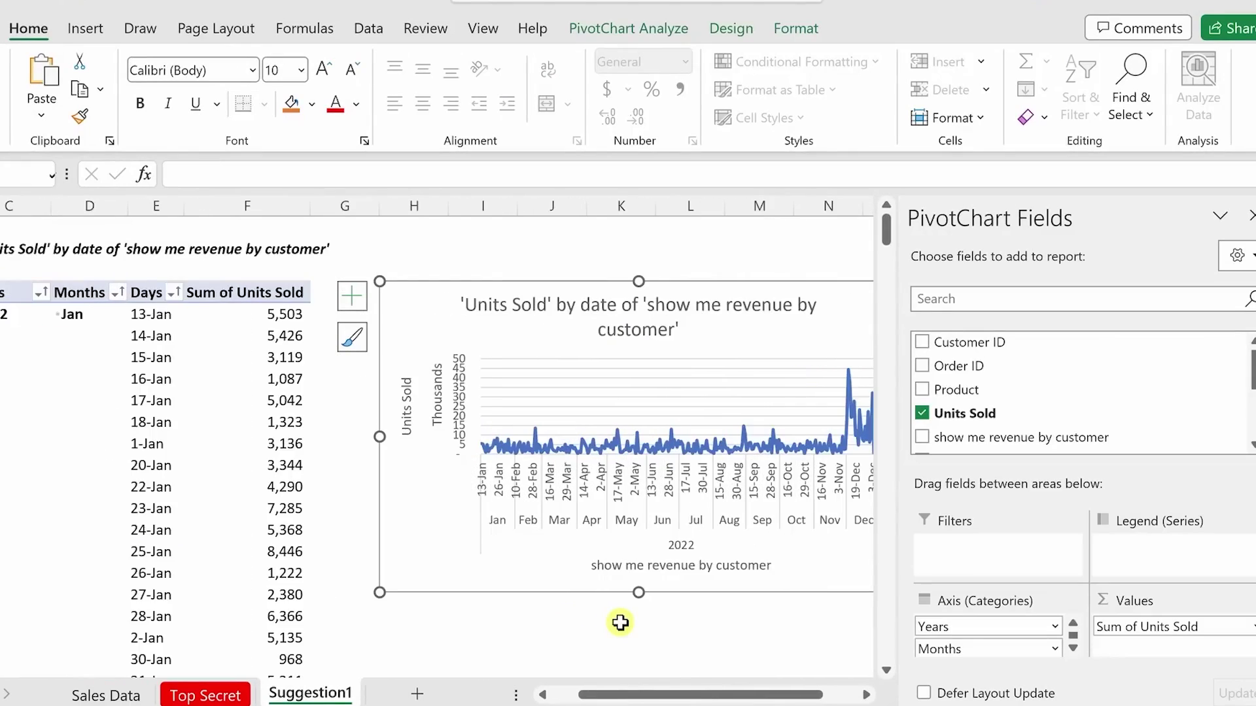
key("Escape")
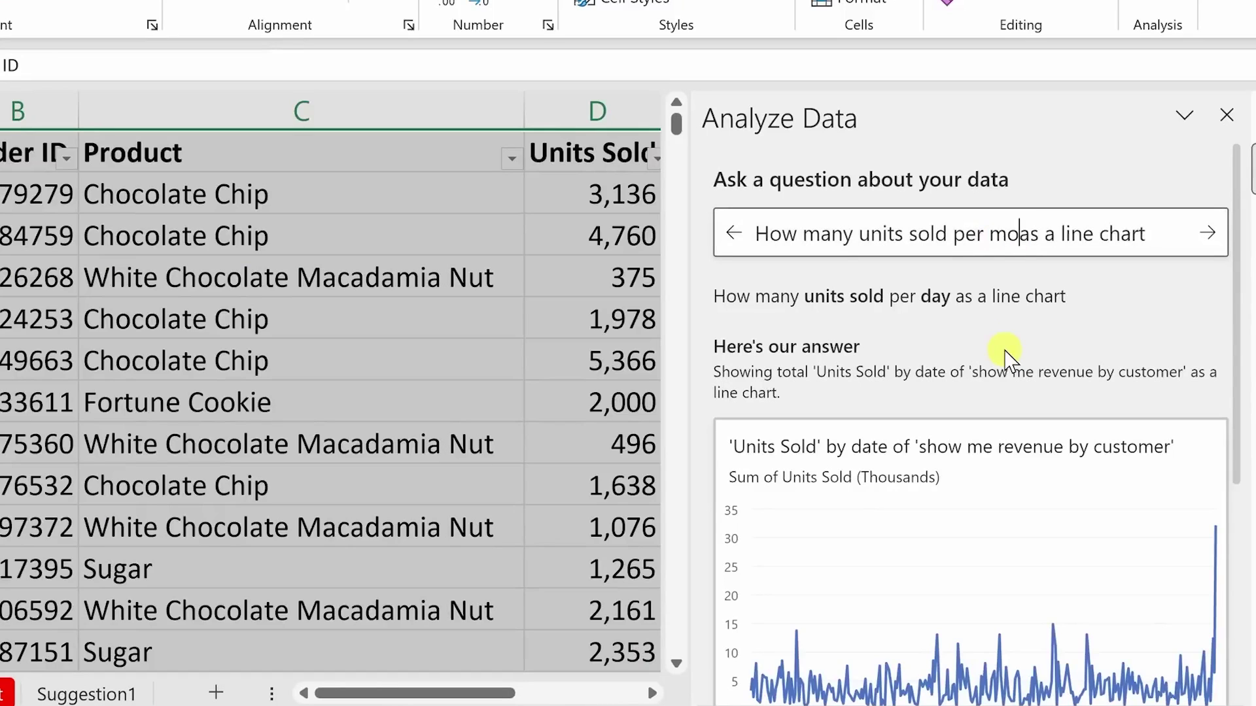
Step: Ask Analyze Data for units sold per month as a line chart
type("nth as a line chart")
key("Return")
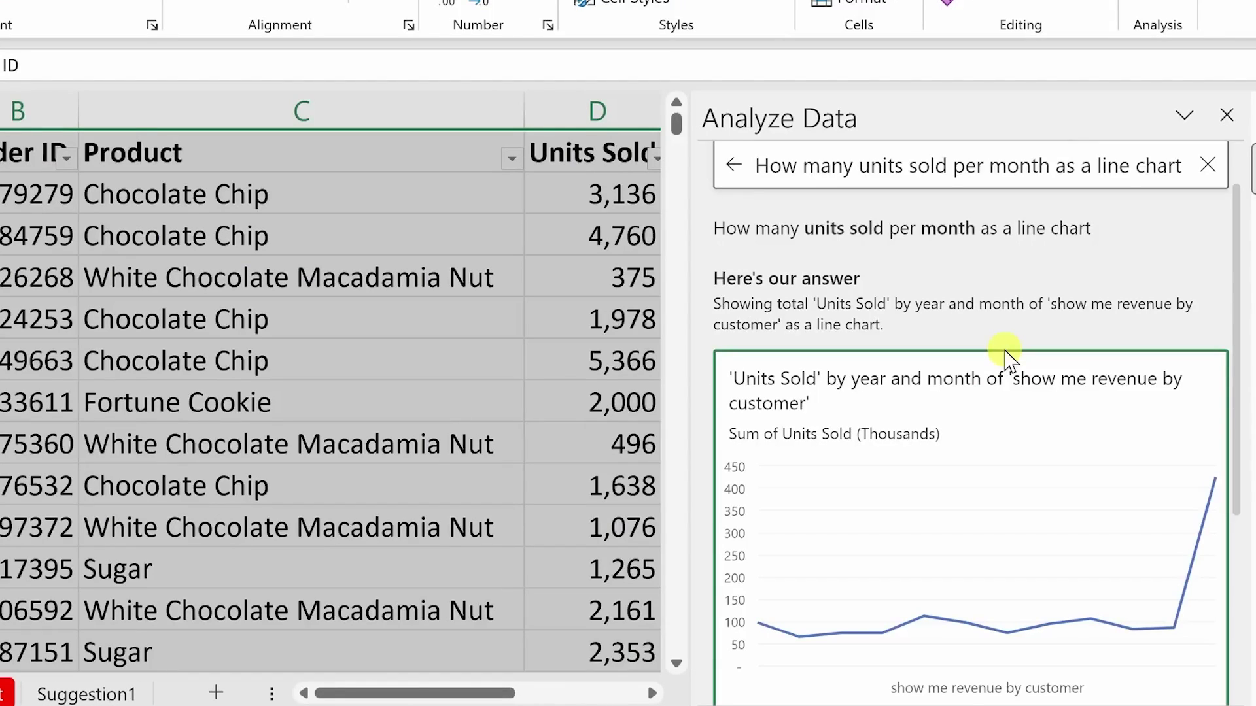
scroll(974, 288, "down", 3)
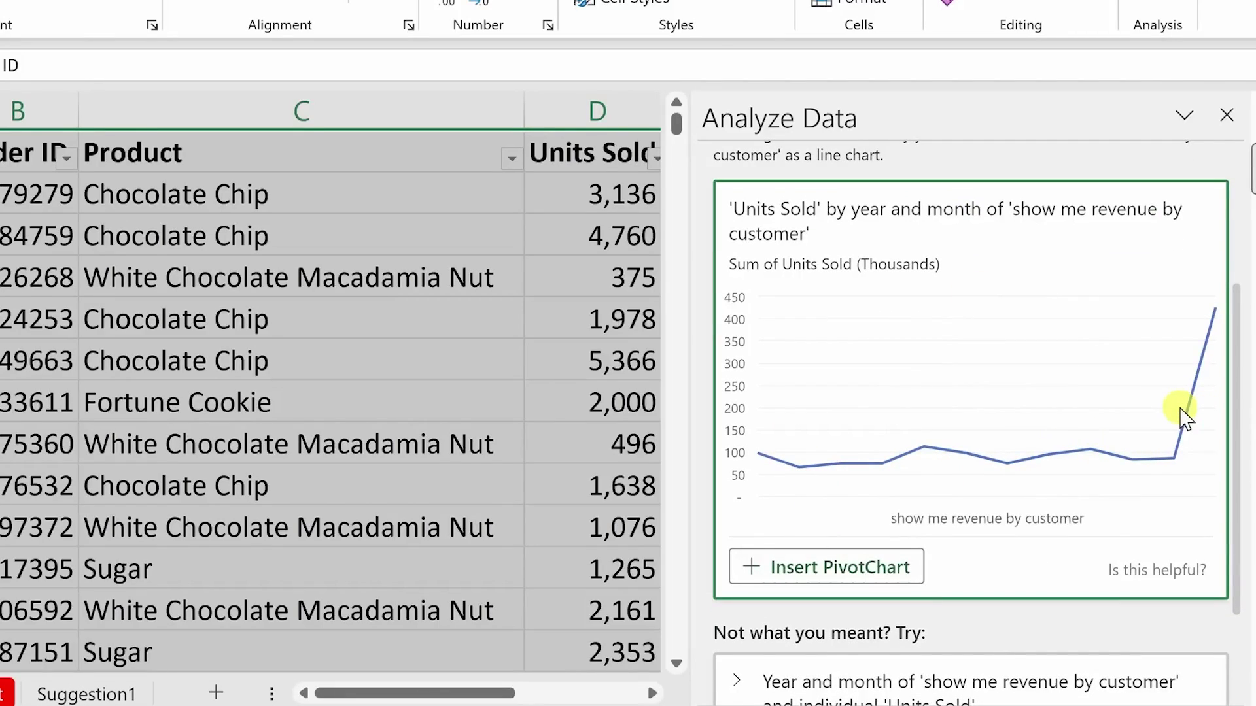
scroll(1047, 458, "up", 3)
Step: Change 'line' to 'column' in the question to get a column chart instead
key("ctrl+Left")
key("ctrl+shift+Left")
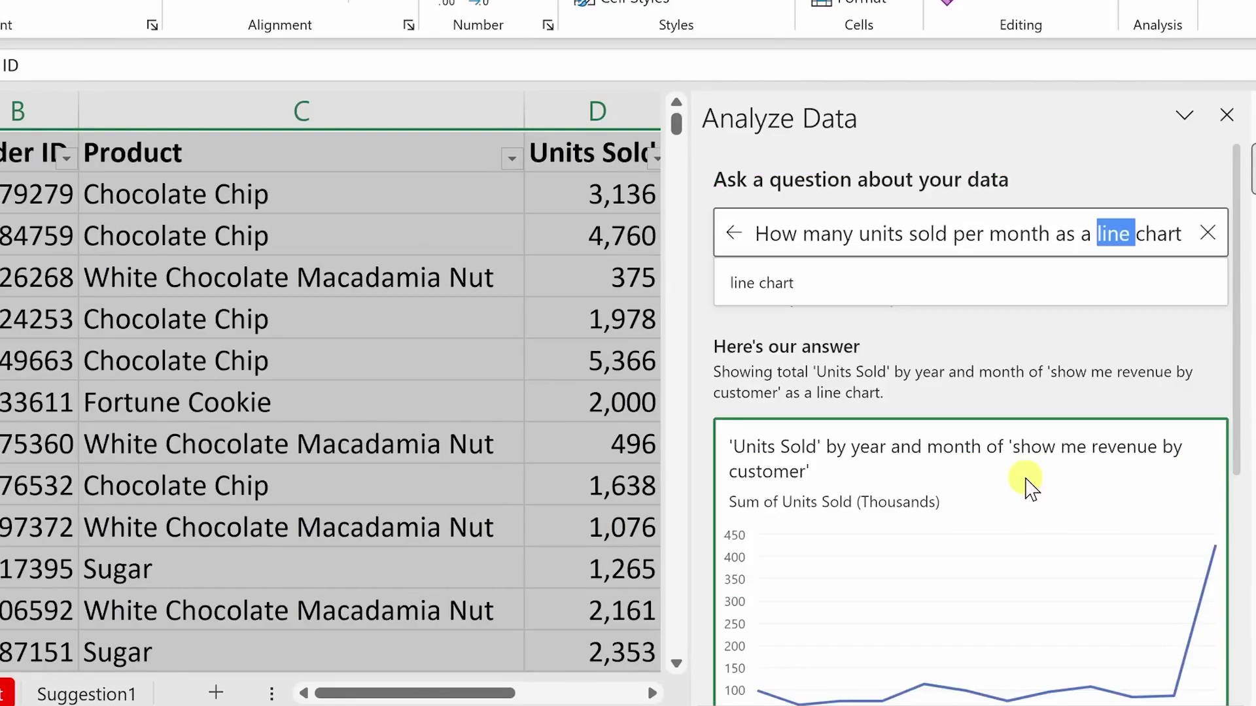
type("column")
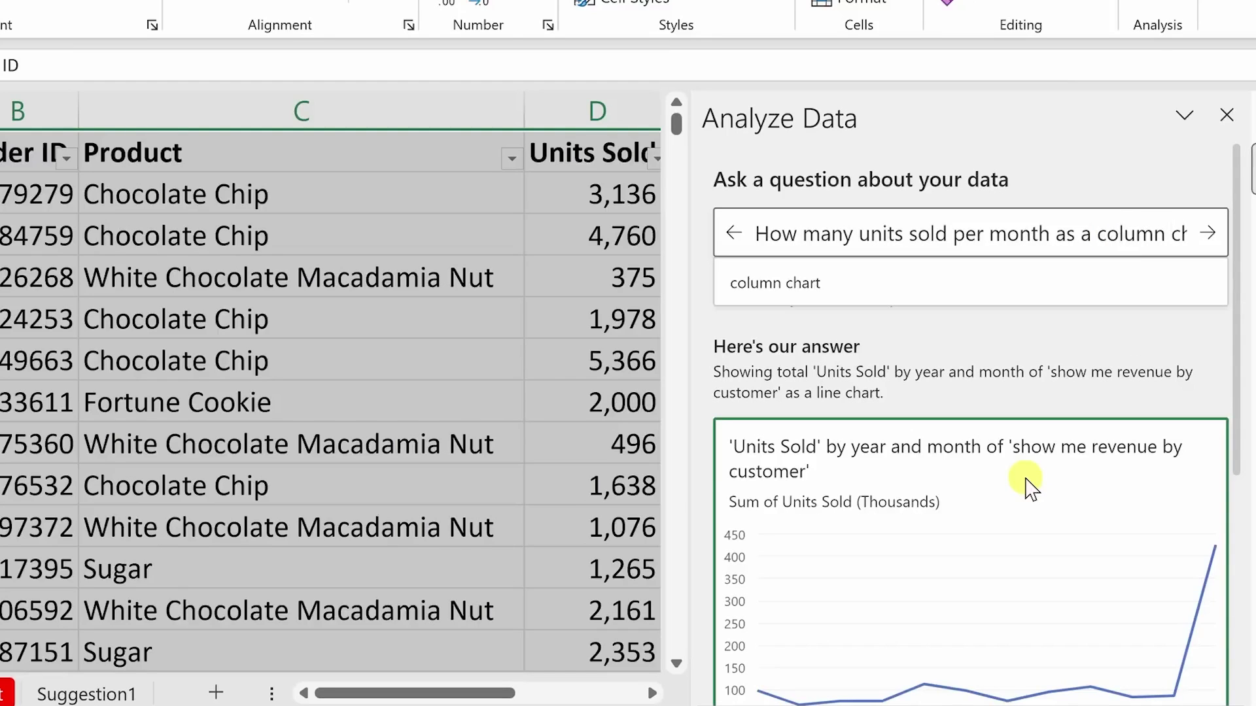
key("Return")
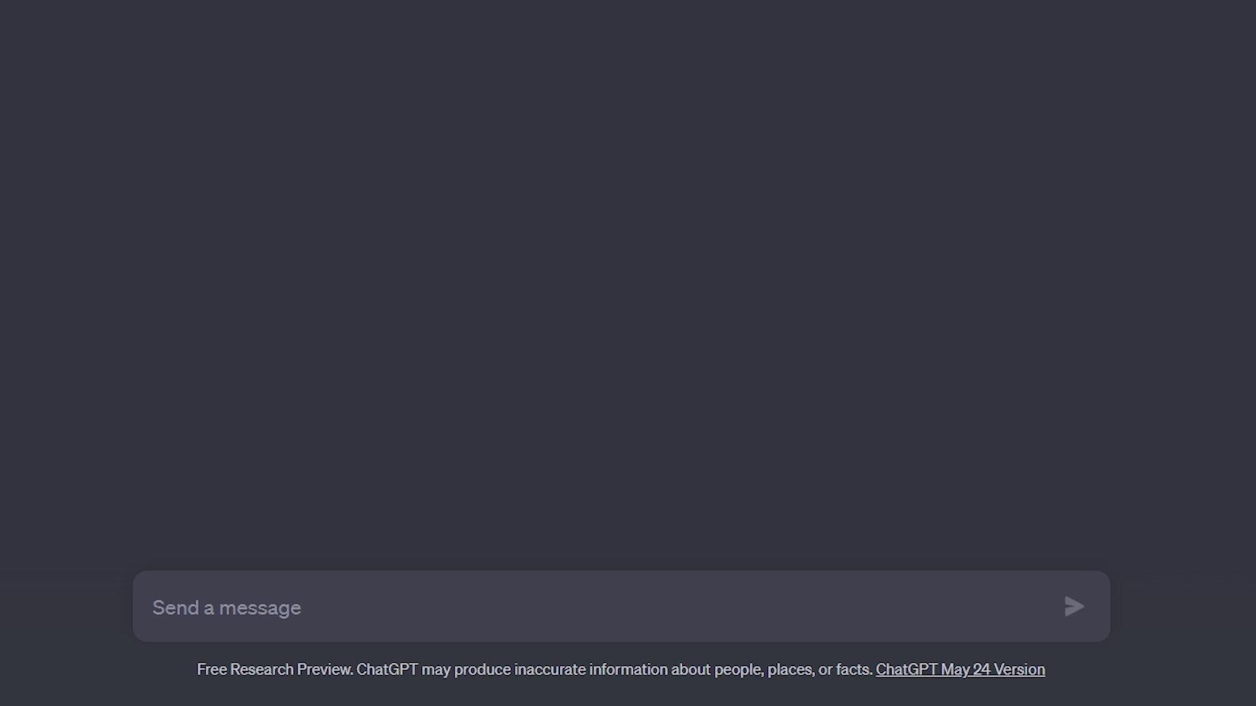
Step: Ask ChatGPT for a formula summing B2 through B10, plus an explanation of it
type("write an excel formula to add up va")
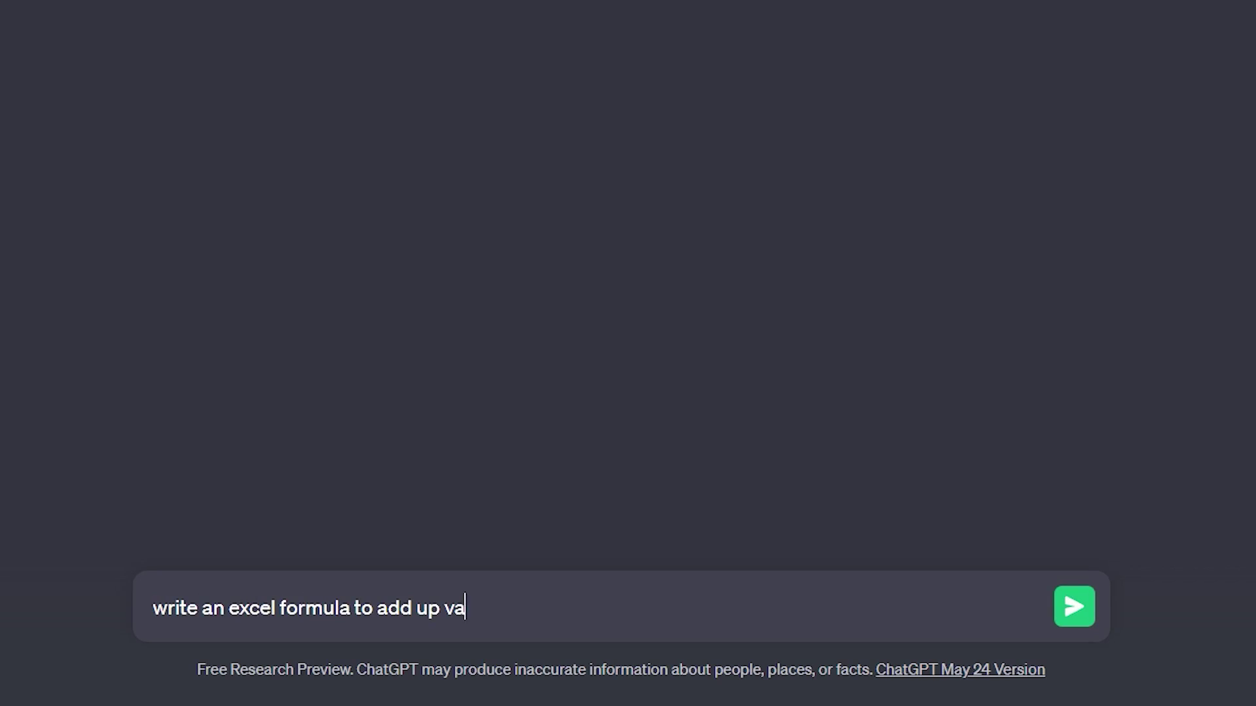
type("lues in cells B2 through")
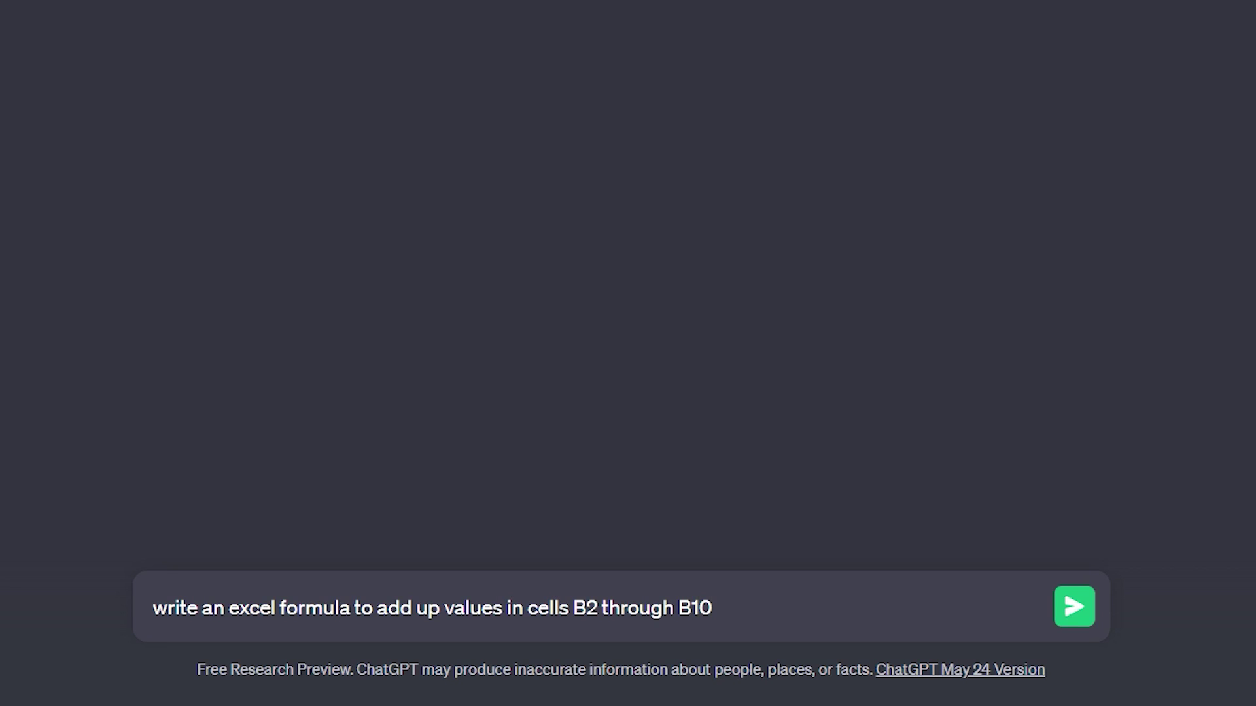
type(" B10")
key("Return")
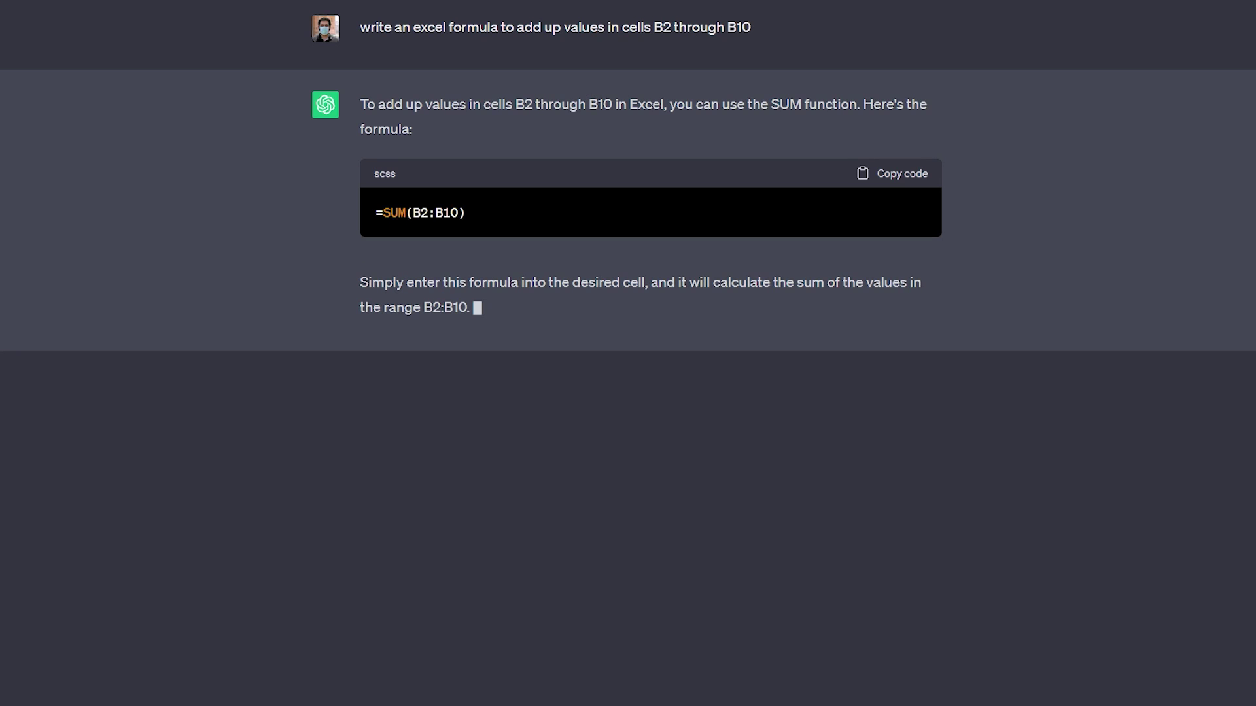
type("explain this formula")
key("Return")
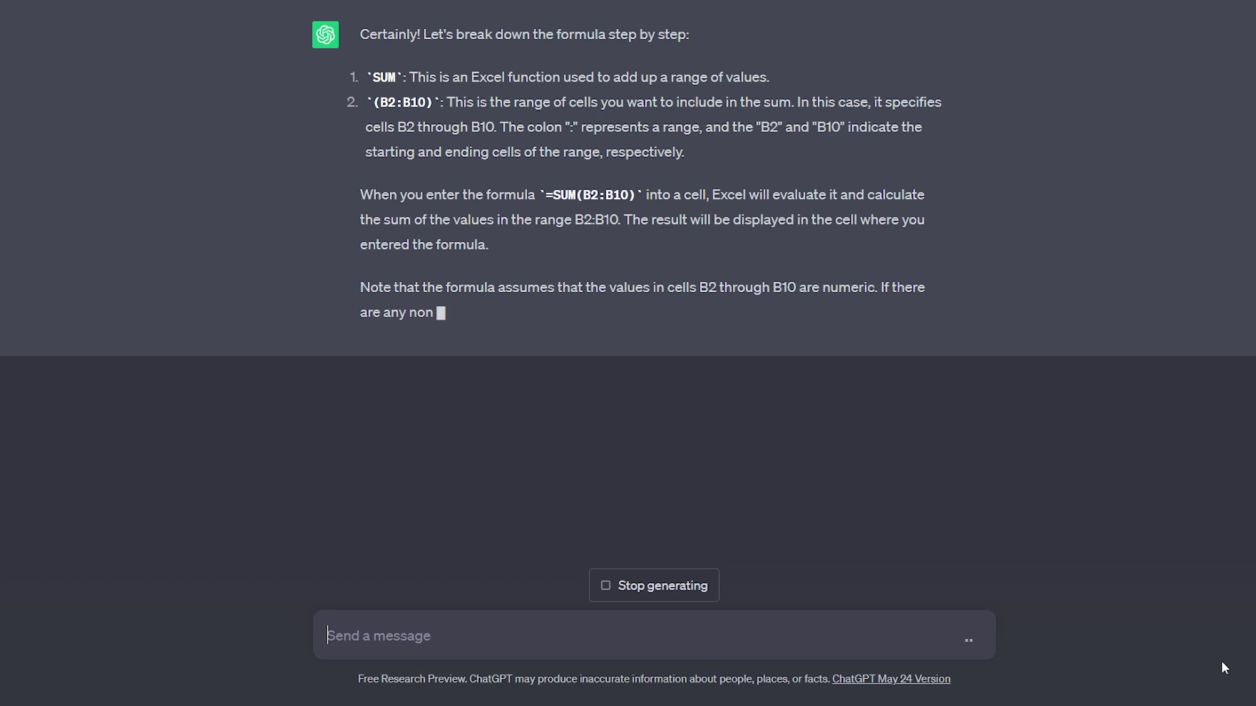
Step: Ask ChatGPT for a profit formula from A2 and B2, a Sugar Cookie price lookup, and alternative functions
type("write an excel formula")
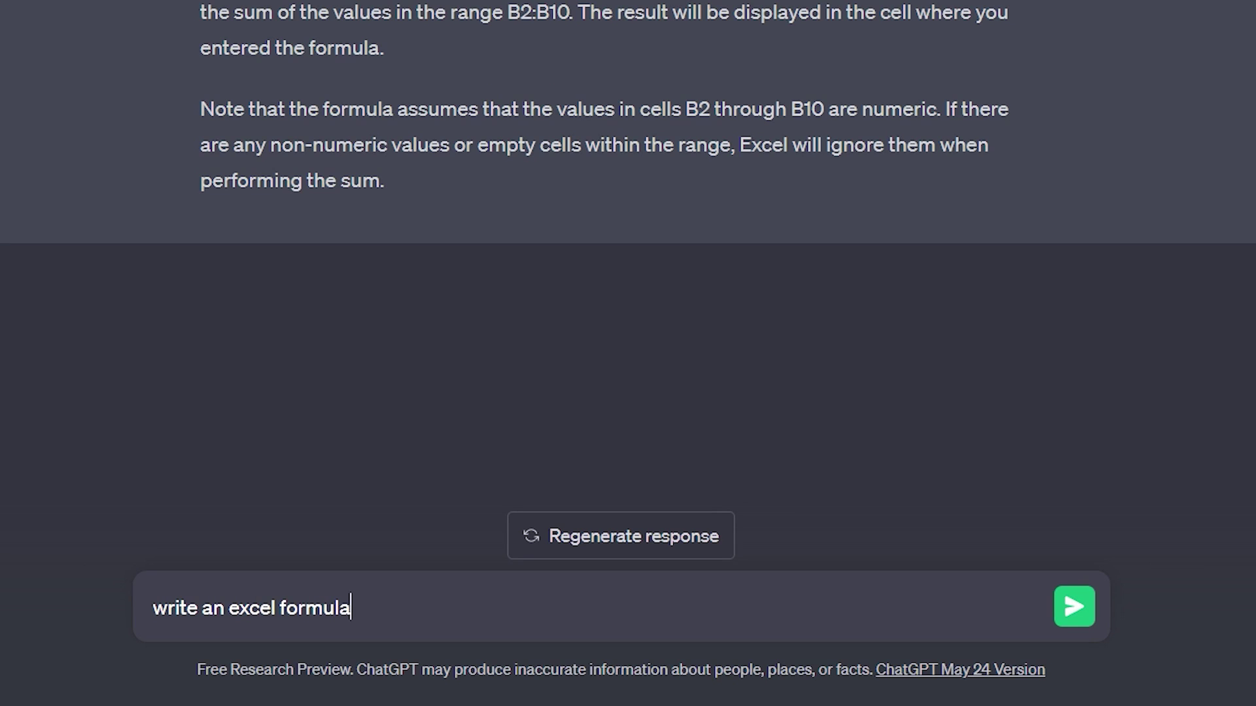
type(" to calculate the profit. The revenue is in cell A2")
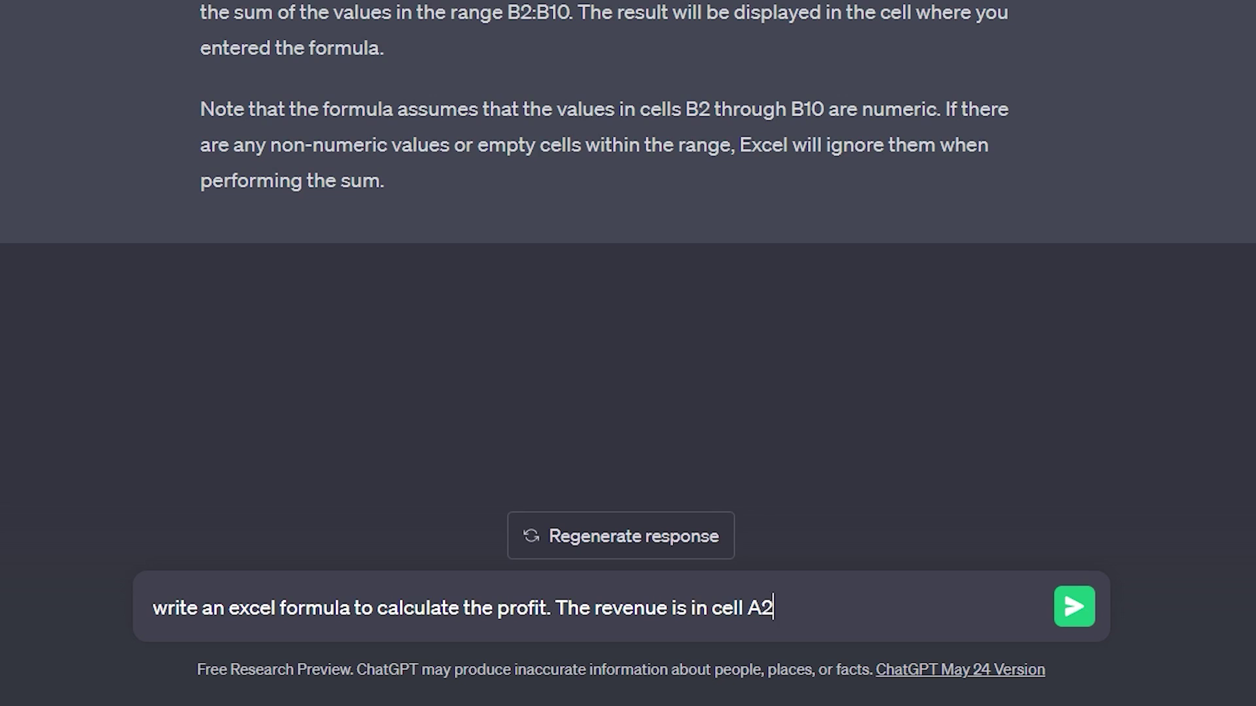
type(" and the cost is in cell B2")
key("Return")
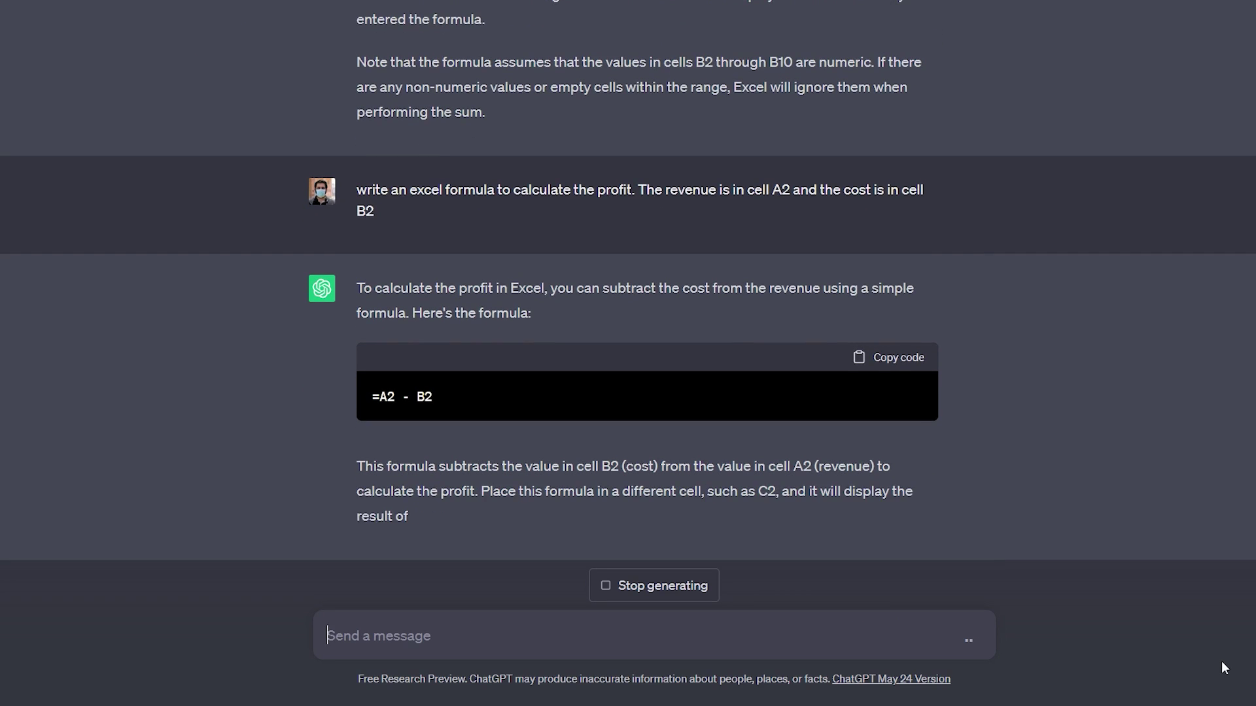
type("Write an excel form")
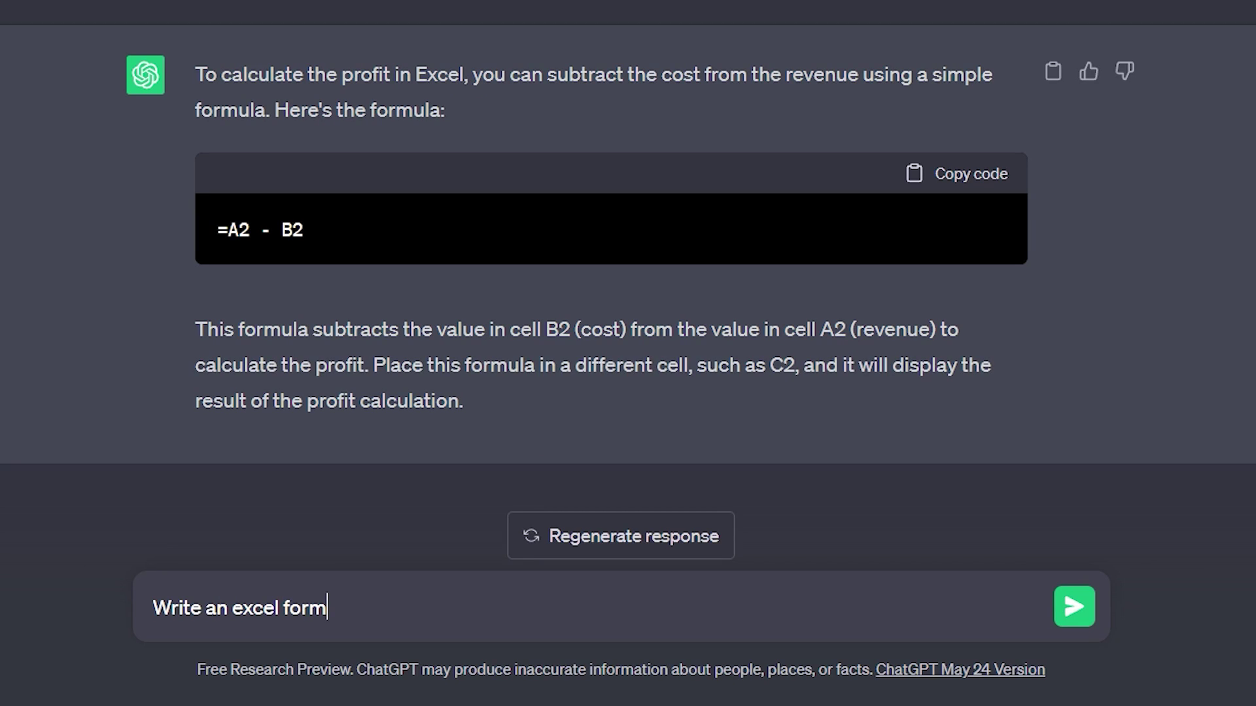
type("ula to find Sugar")
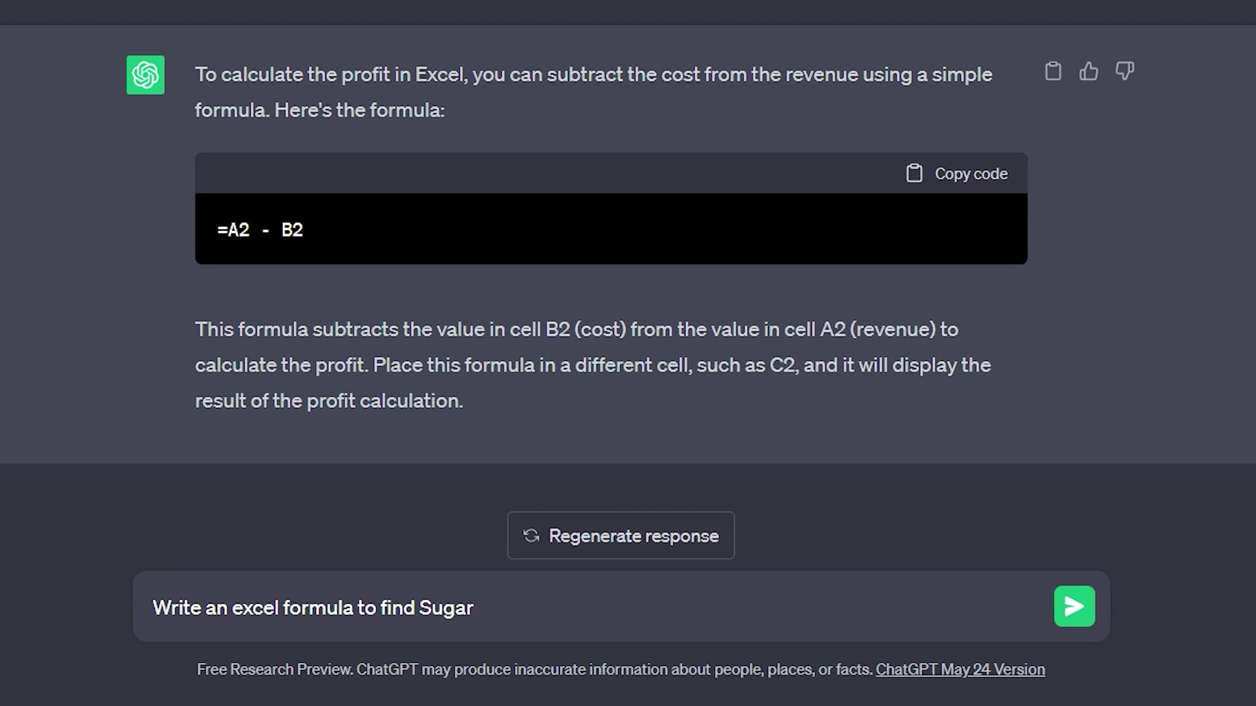
type(" Cookie in a table and return the price")
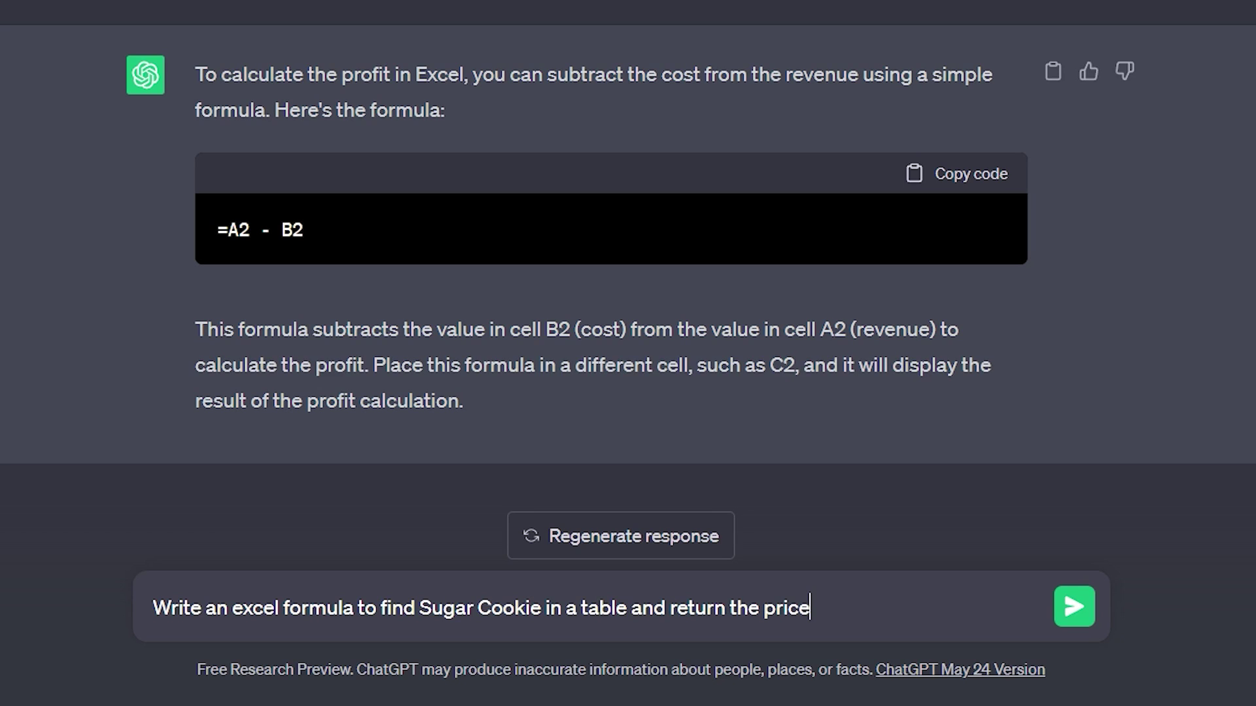
type(".")
key("Return")
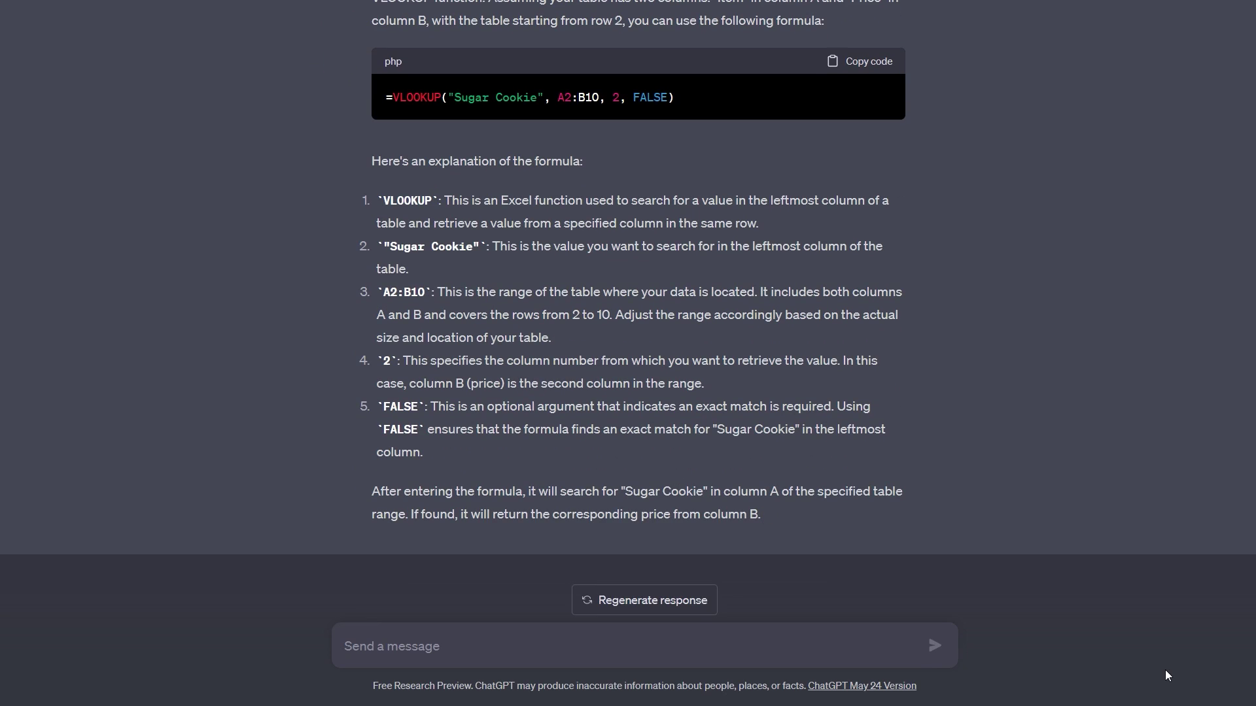
type("any other functions to use?")
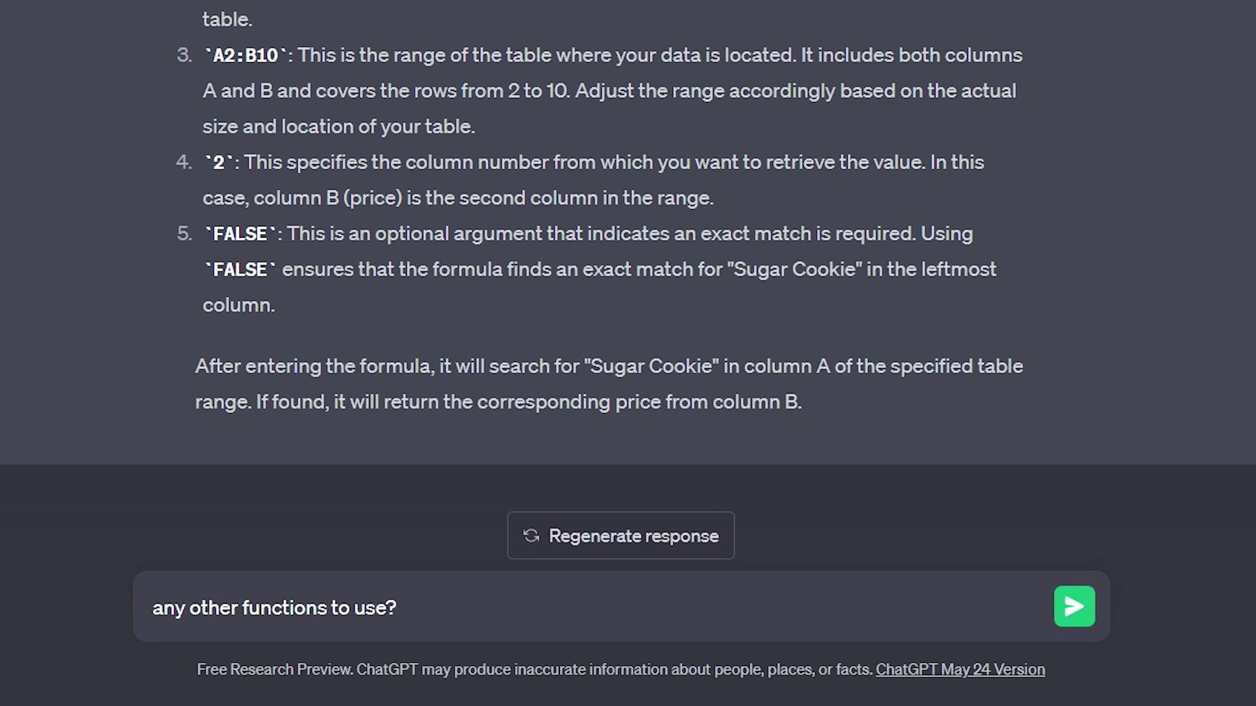
key("Return")
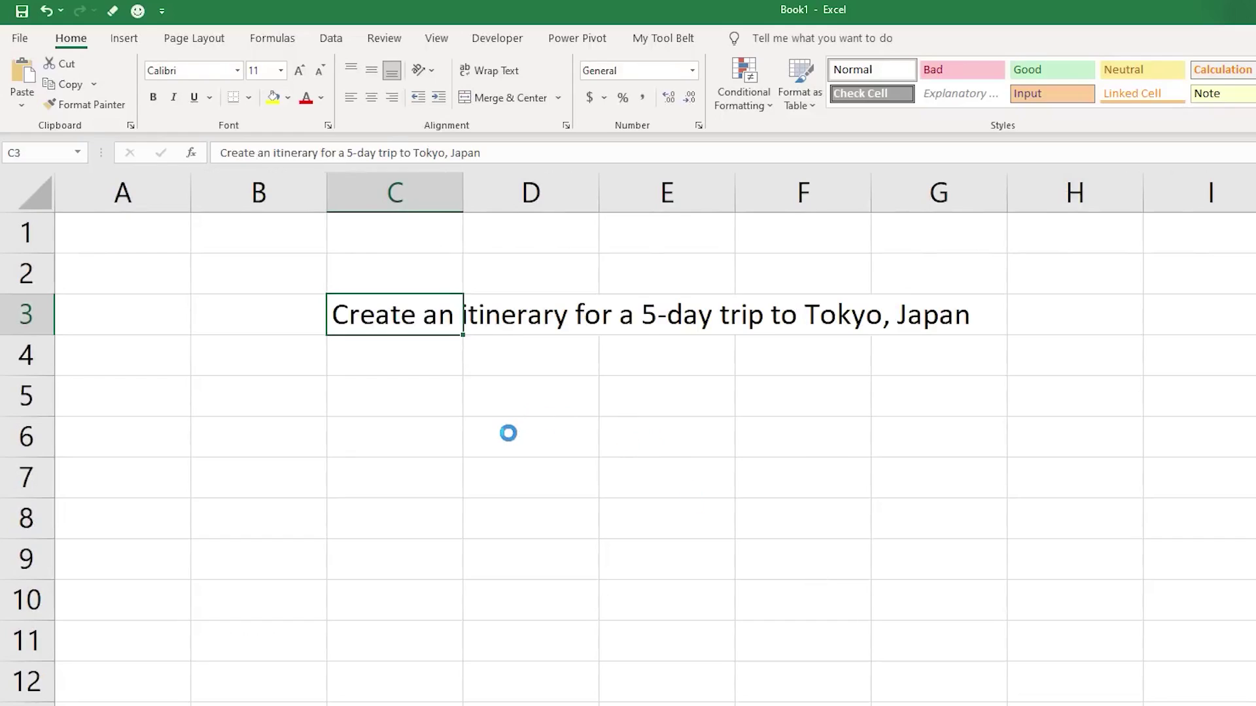
Step: Autofit column C, run the smiley OpenAI macro on C3's Tokyo prompt, then search for OpenAI
left_click(508, 433)
double_click(463, 192)
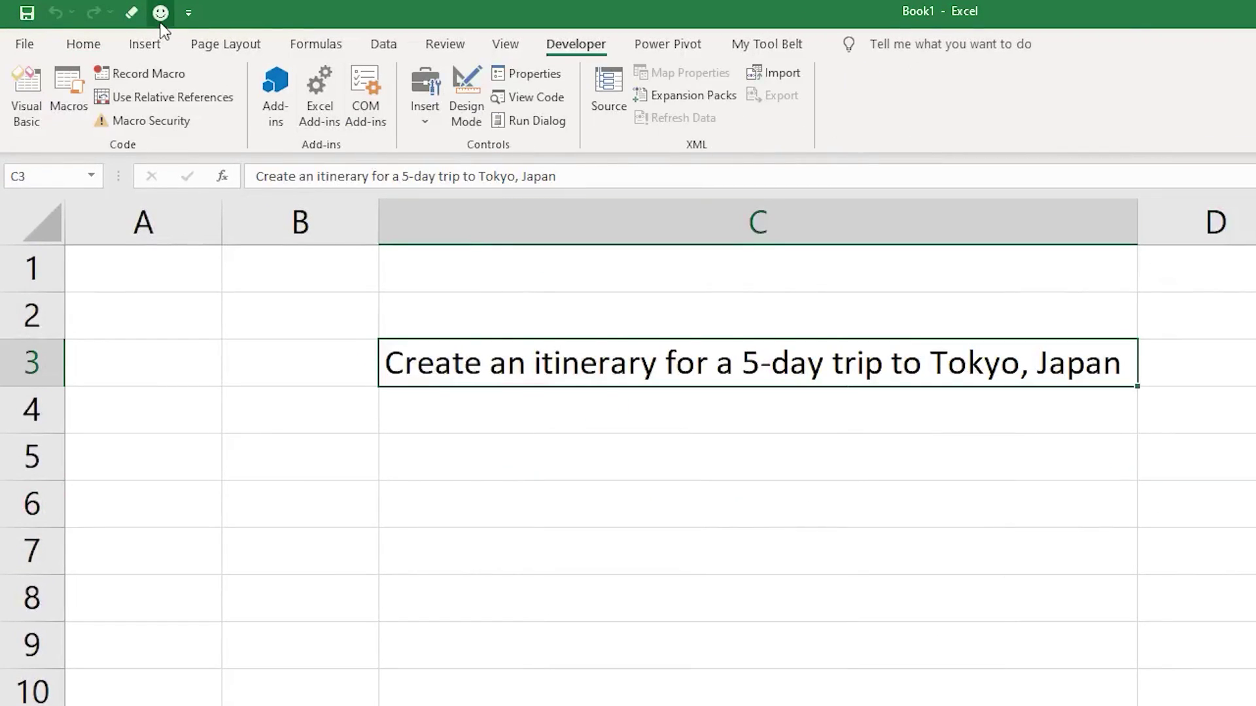
left_click(160, 13)
left_click(1122, 617)
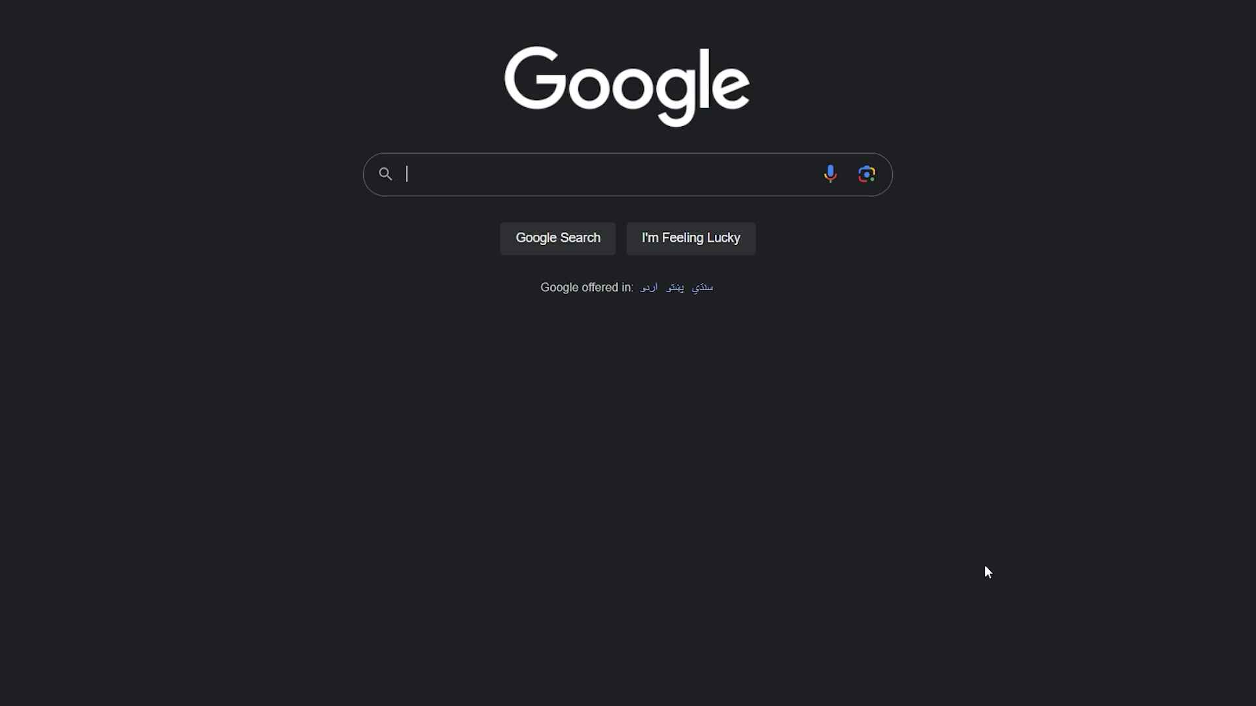
type("open ai api")
key("Return")
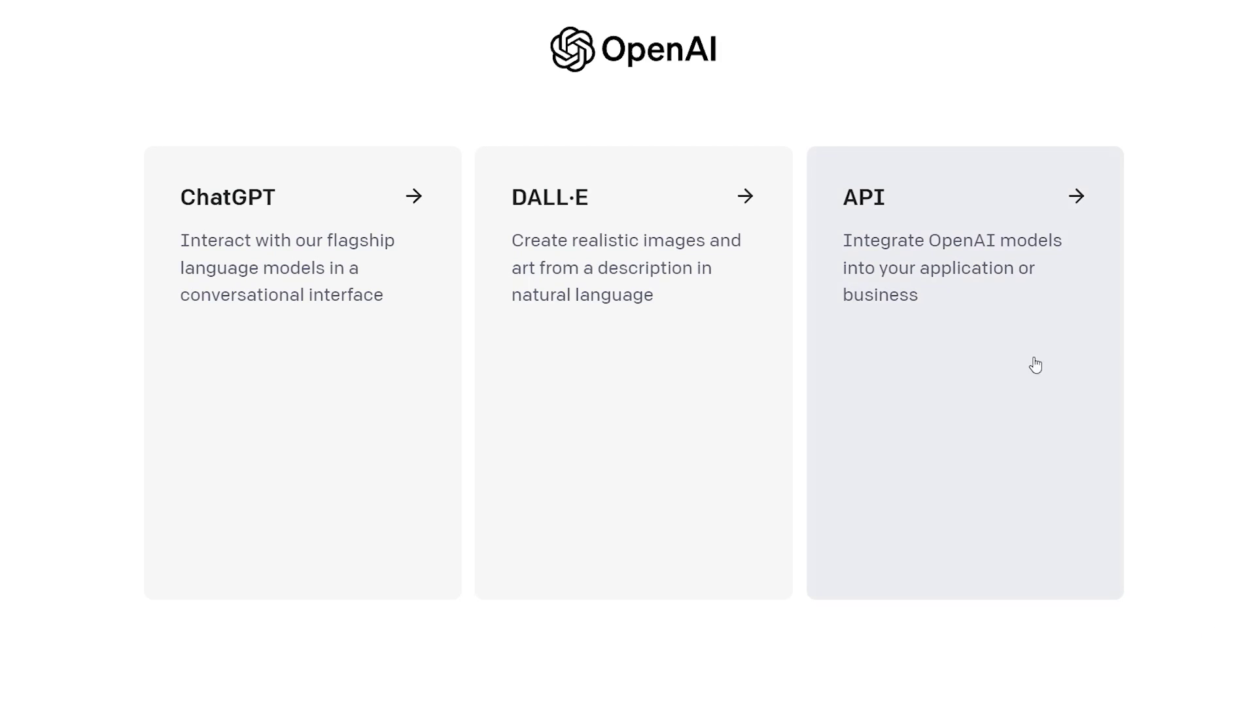
Step: On the OpenAI API platform's API keys page, create a secret key named Excel and copy it
left_click(967, 328)
left_click(1179, 30)
left_click(1127, 211)
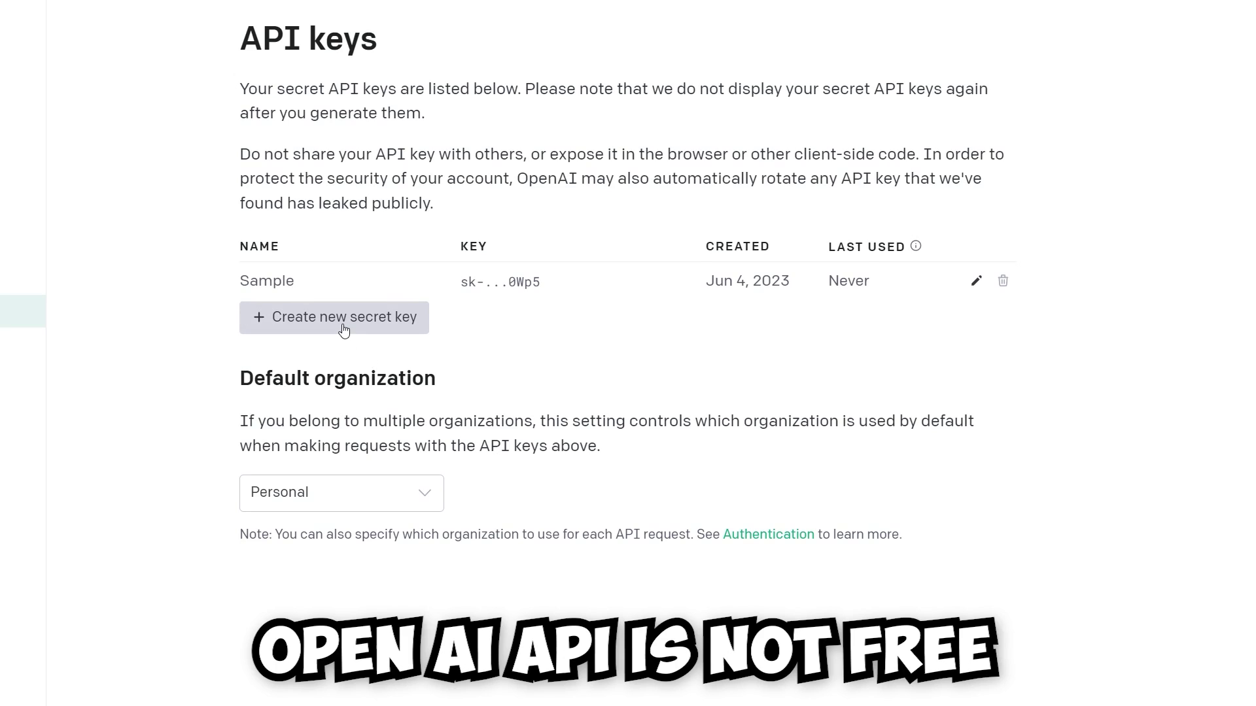
left_click(343, 324)
type("Excel")
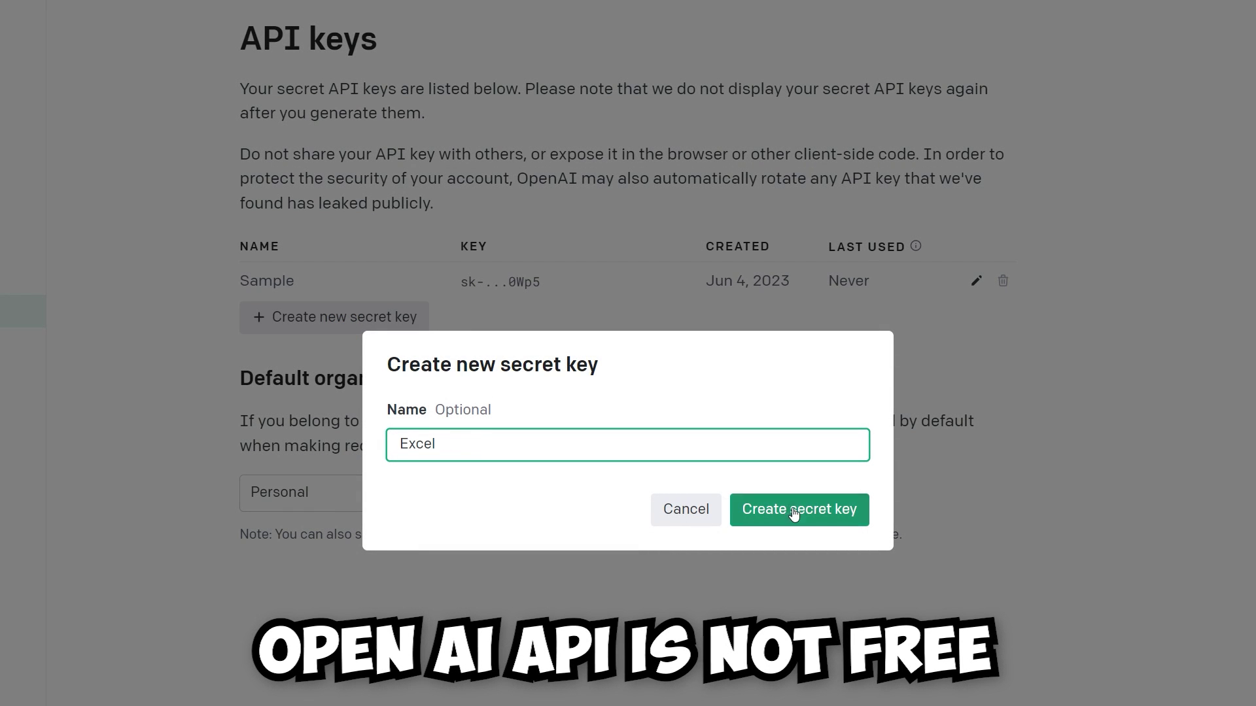
left_click(794, 509)
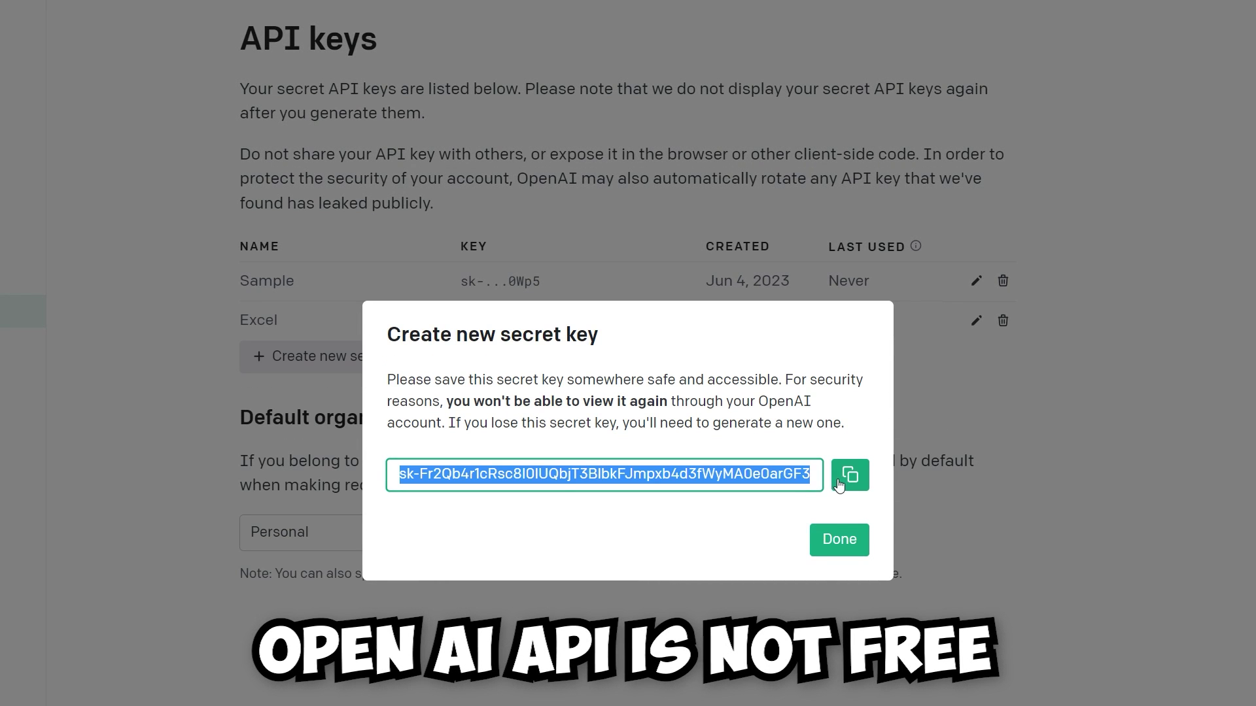
left_click(840, 483)
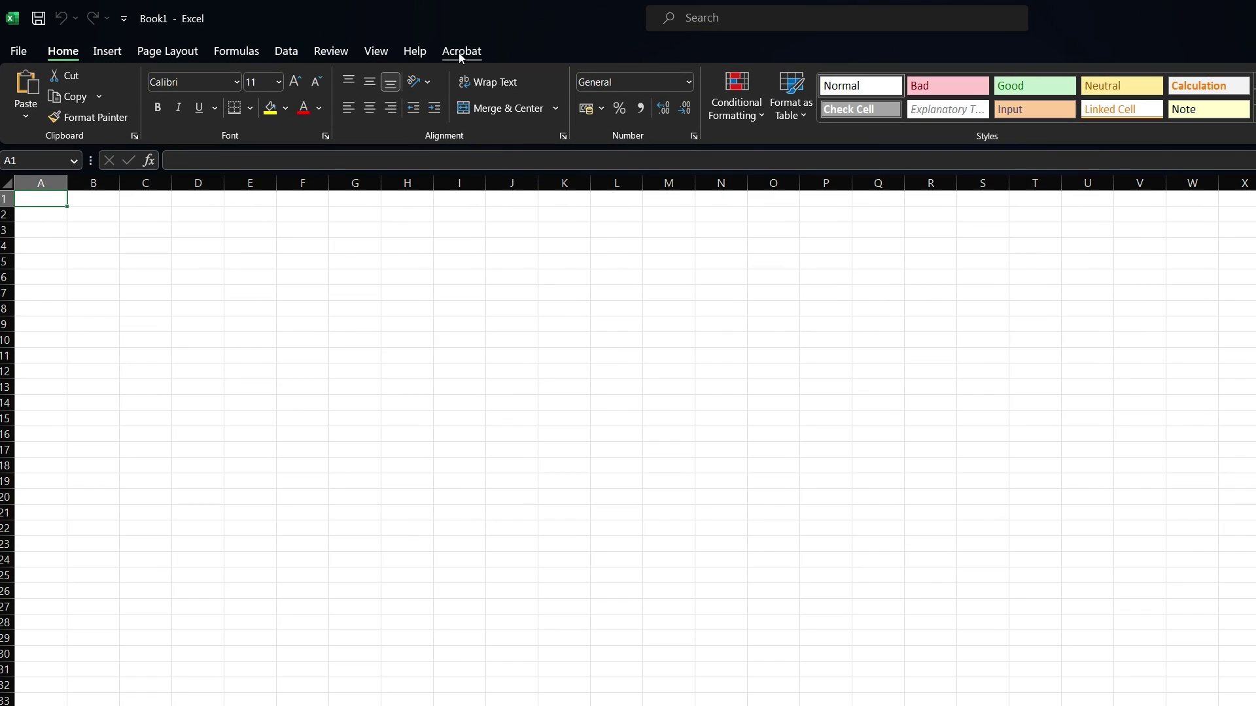
Step: Enable the Developer tab through the Customize the Ribbon settings
right_click(364, 51)
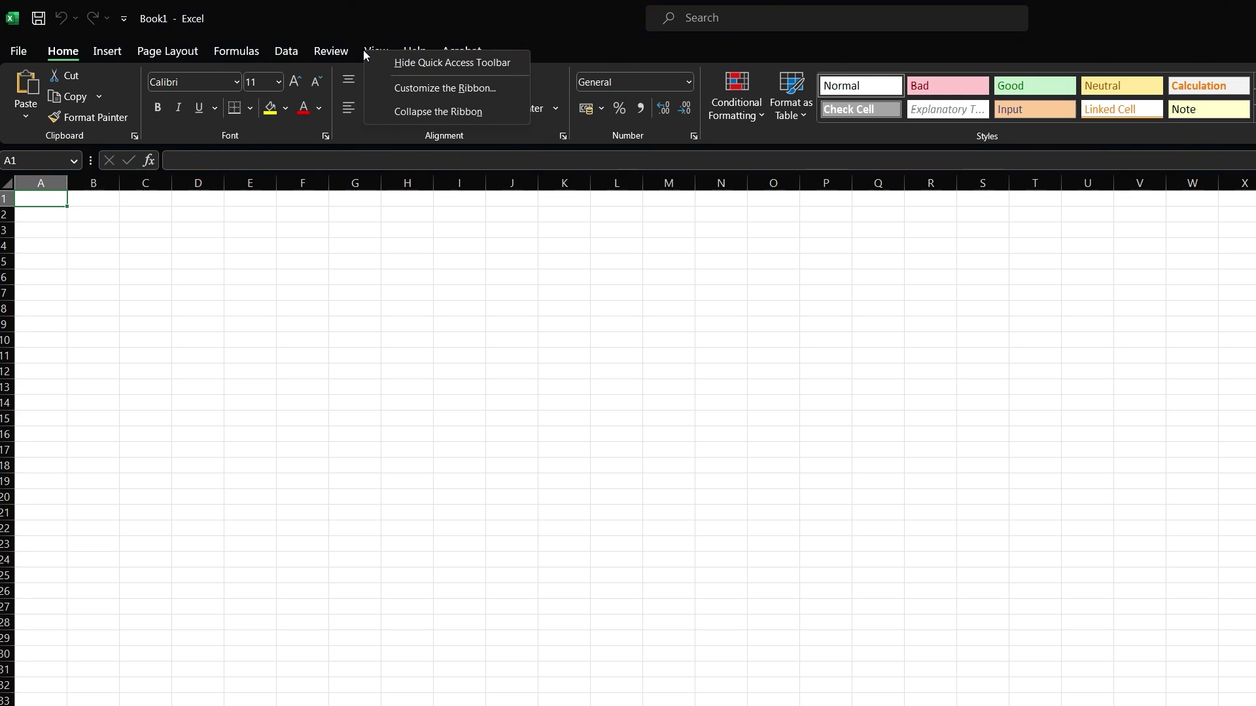
left_click(508, 87)
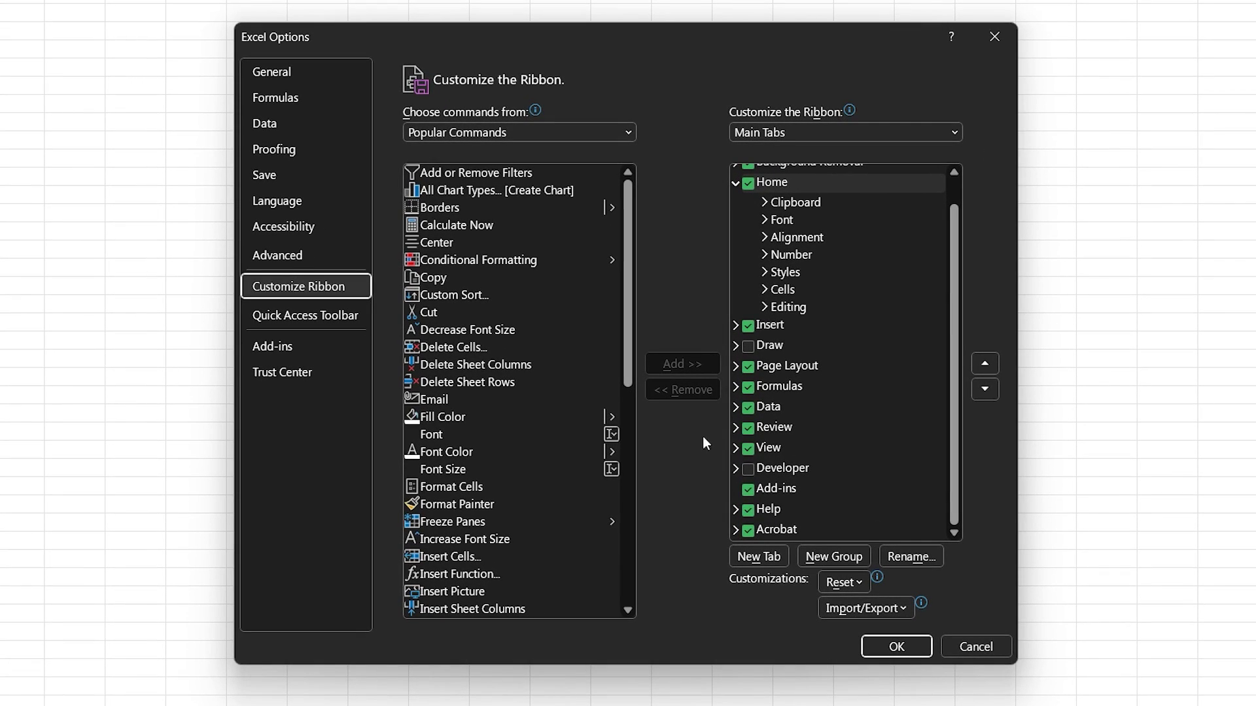
left_click(749, 469)
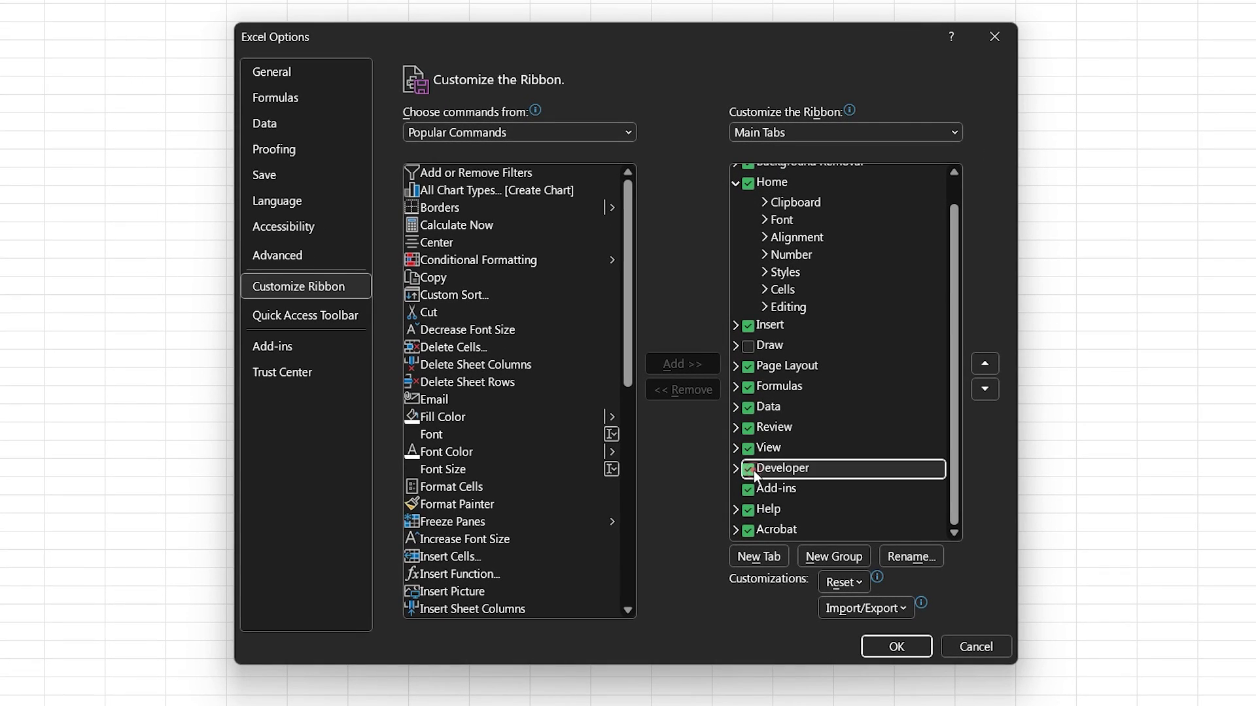
left_click(894, 646)
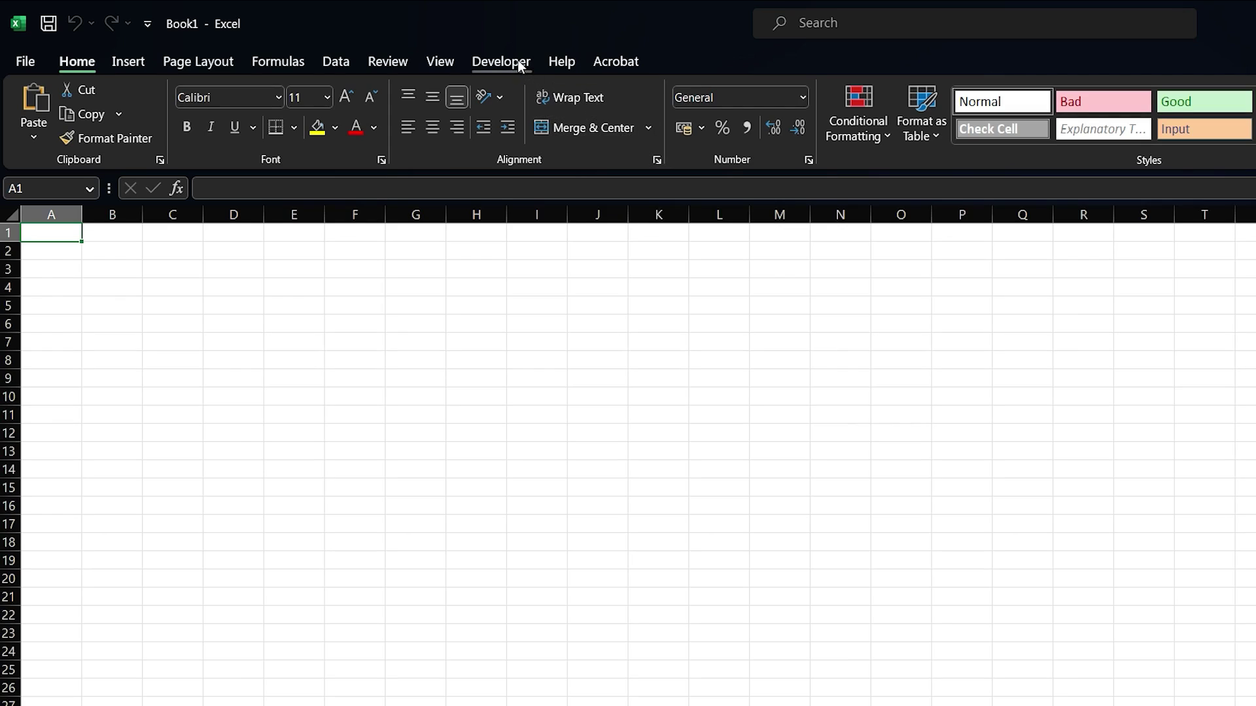
Step: Record an empty Macro1 stored in the Personal Macro Workbook, then stop recording
left_click(517, 60)
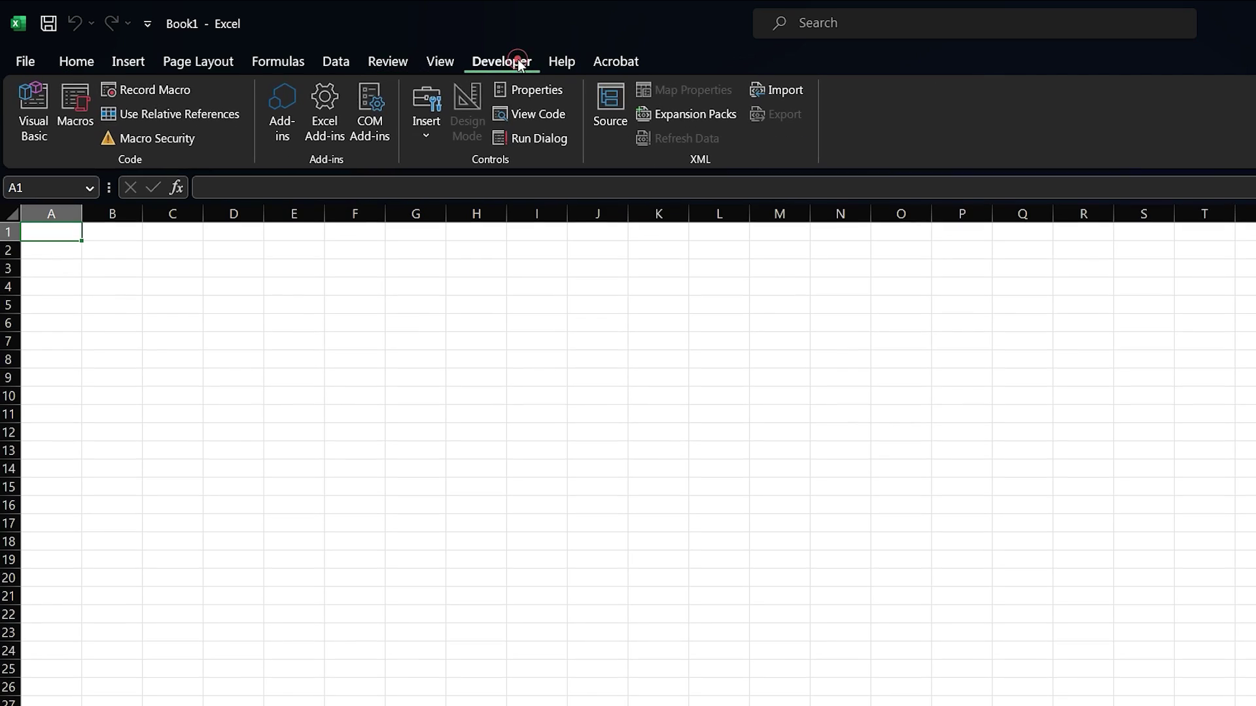
left_click(188, 90)
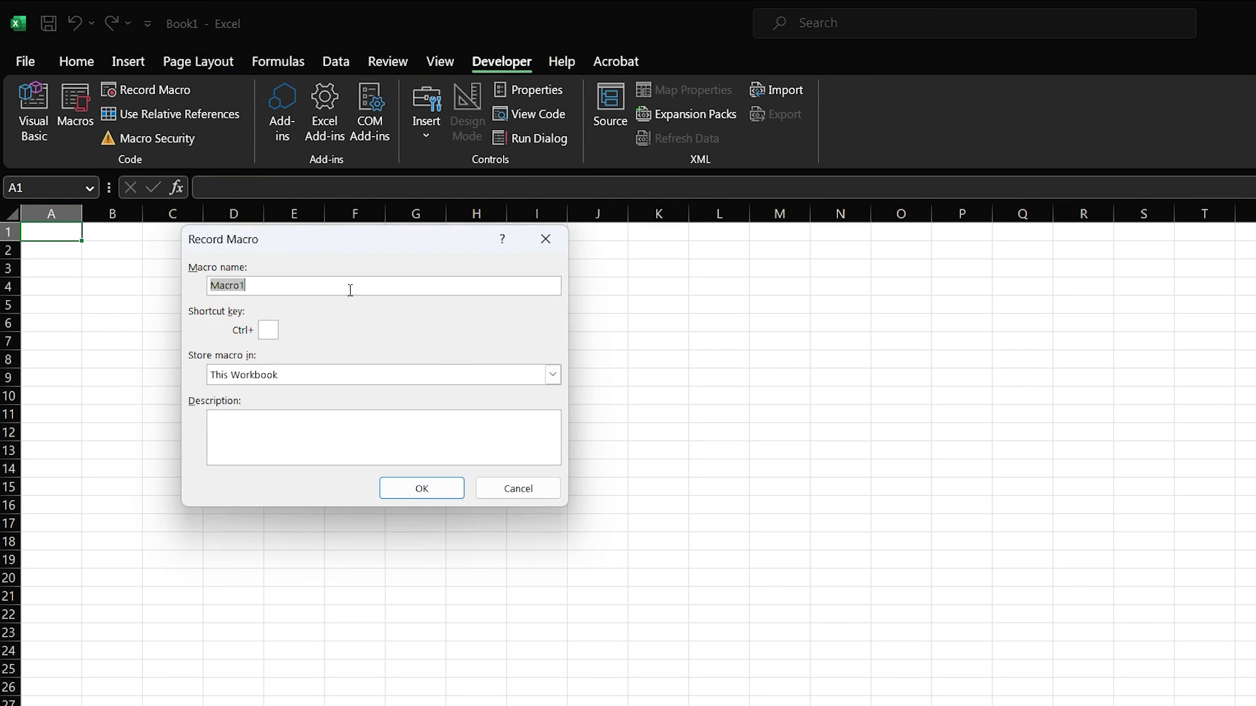
left_click(468, 374)
left_click(309, 394)
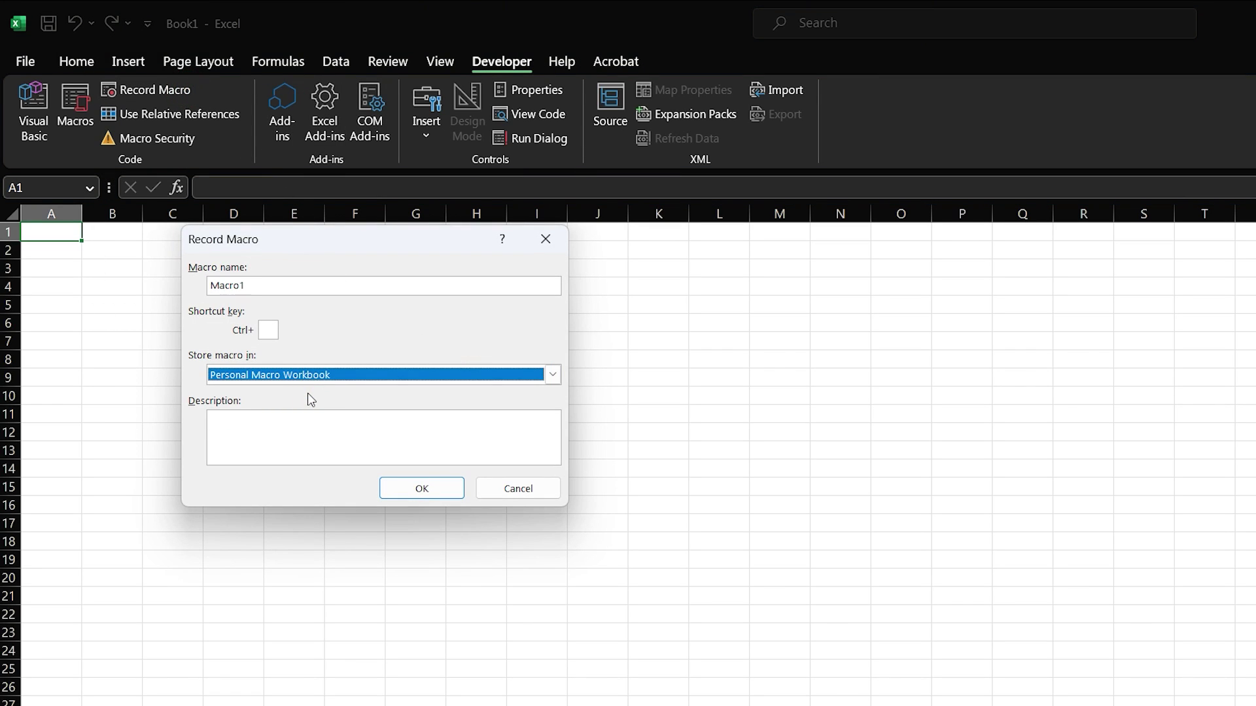
left_click(407, 486)
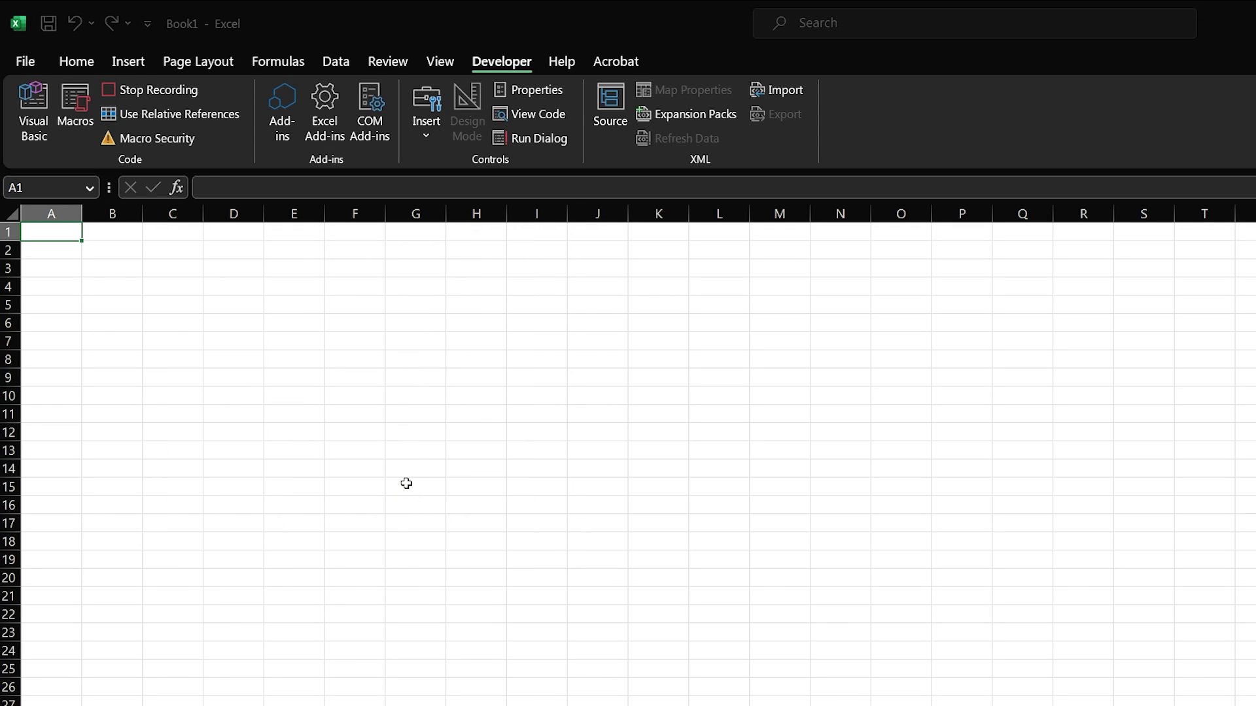
left_click(188, 91)
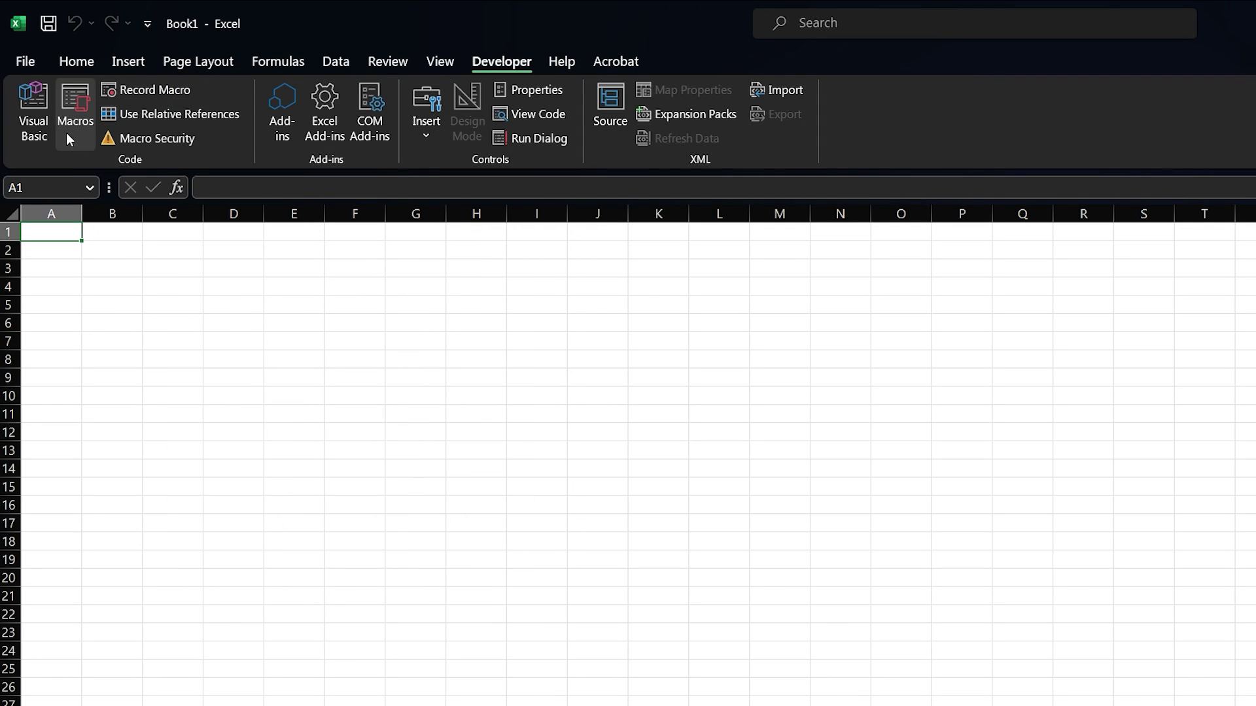
Step: In the Visual Basic editor, open Module1 under VBAProject (PERSONAL.XLSB) > Modules
left_click(36, 126)
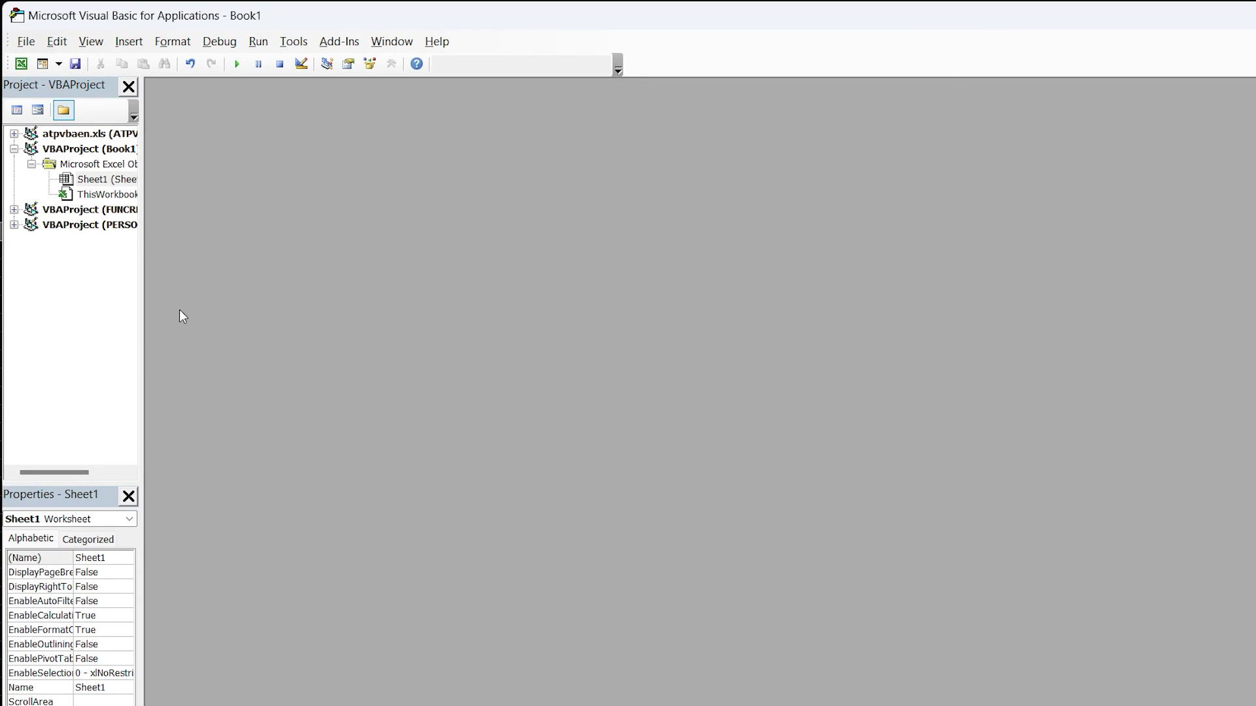
left_click_drag(140, 318, 230, 320)
left_click(133, 225)
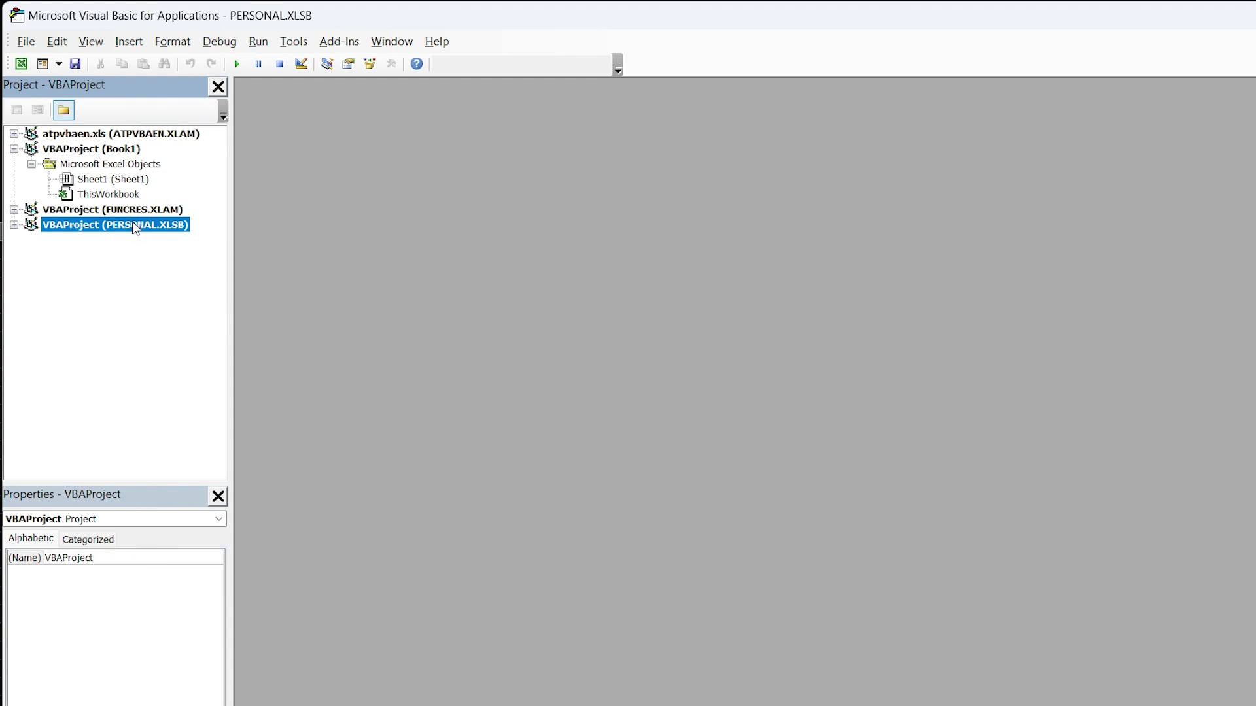
double_click(134, 226)
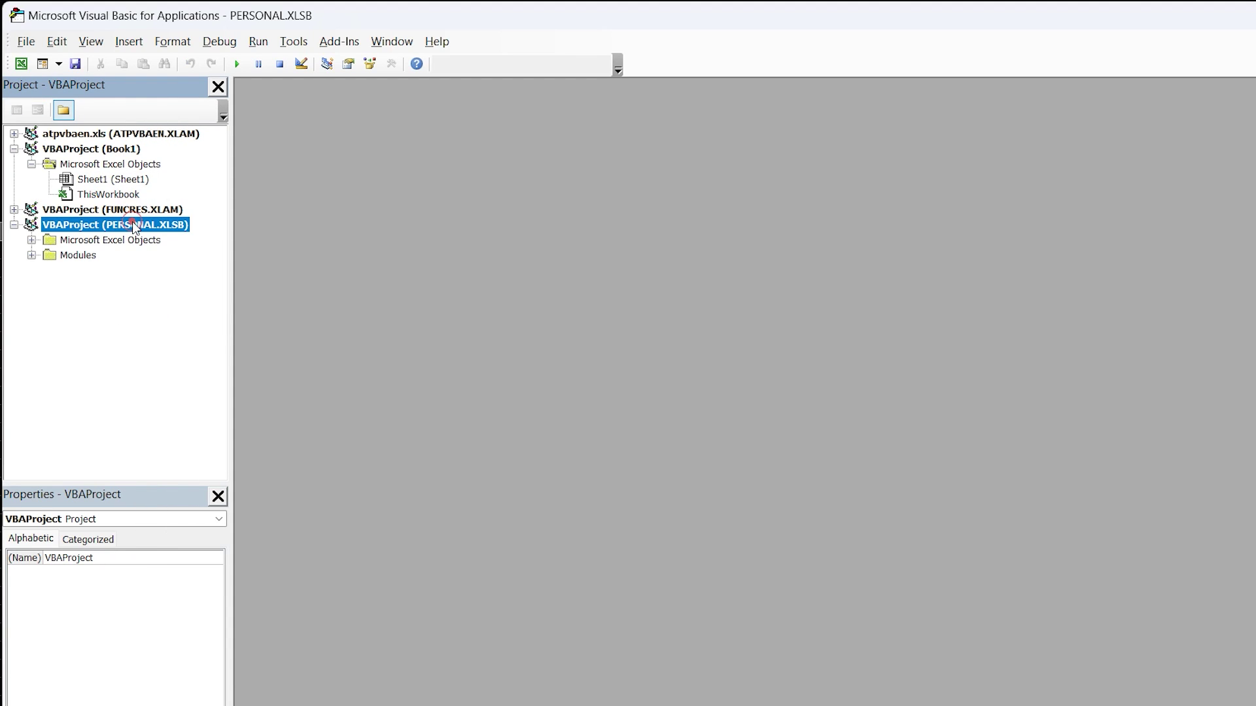
left_click(32, 255)
double_click(92, 271)
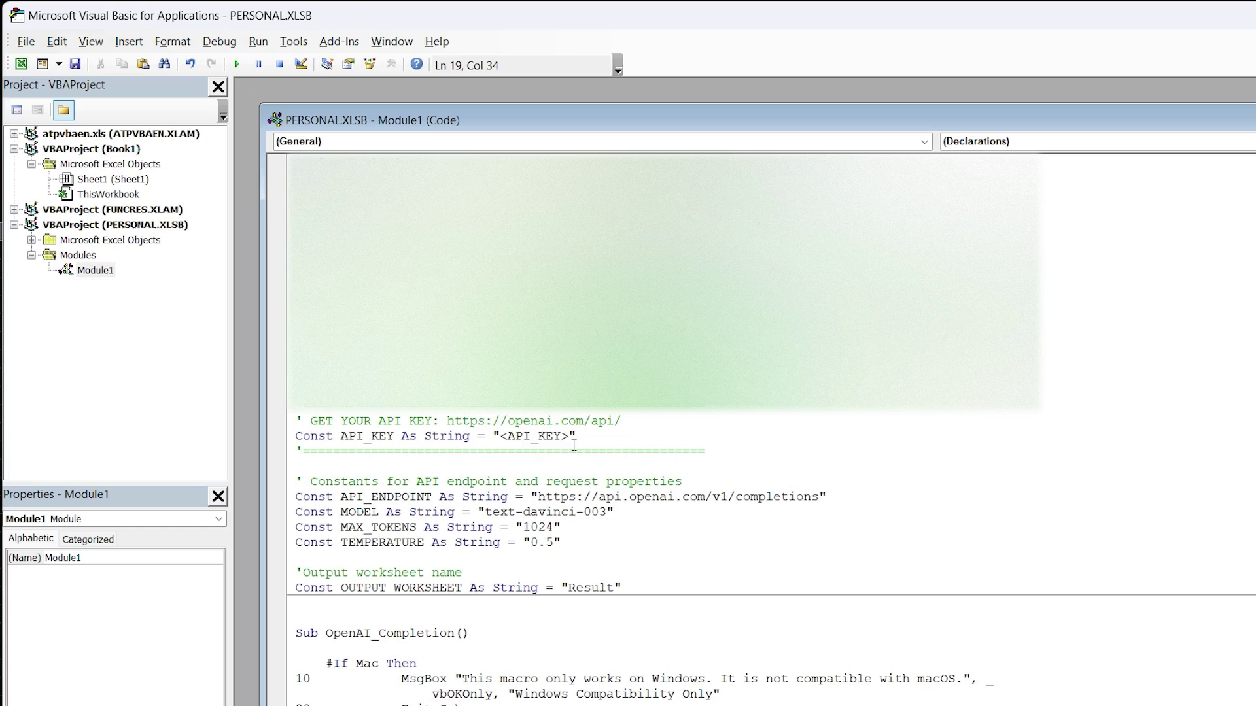
Step: Replace the API key placeholder with the copied secret key and close the editor
left_click_drag(569, 436, 500, 435)
key("ctrl+v")
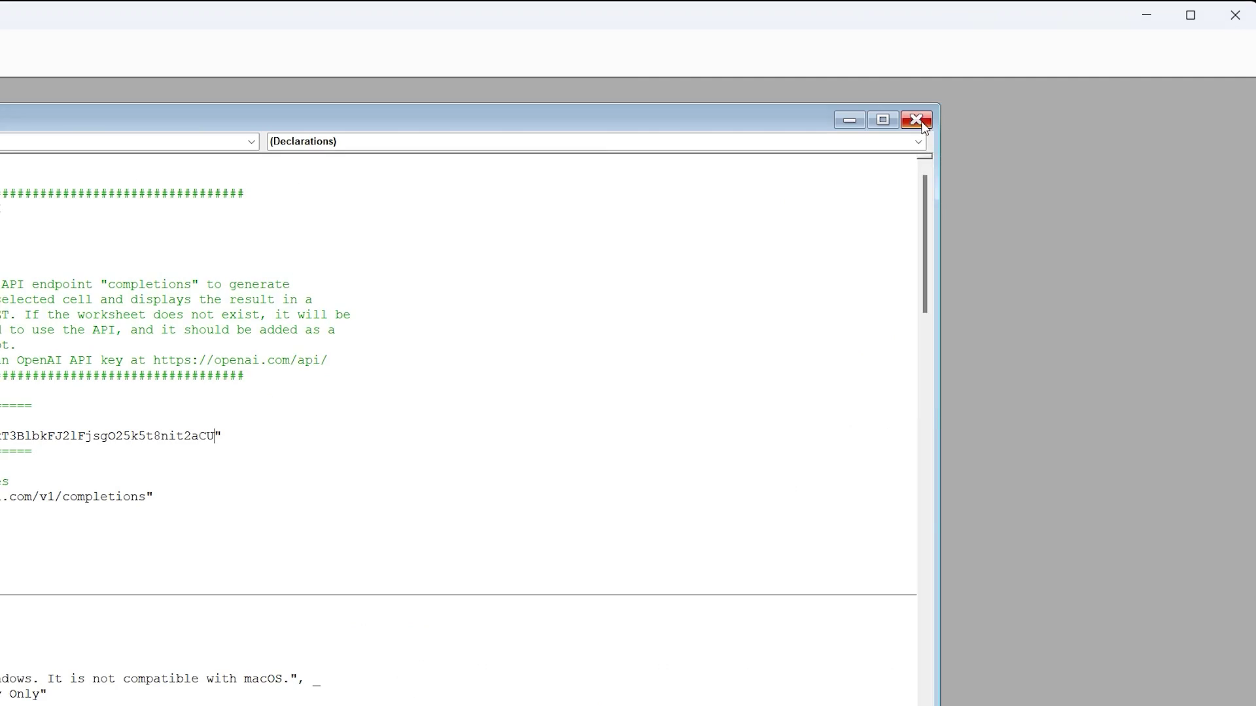
left_click(920, 120)
left_click(1241, 18)
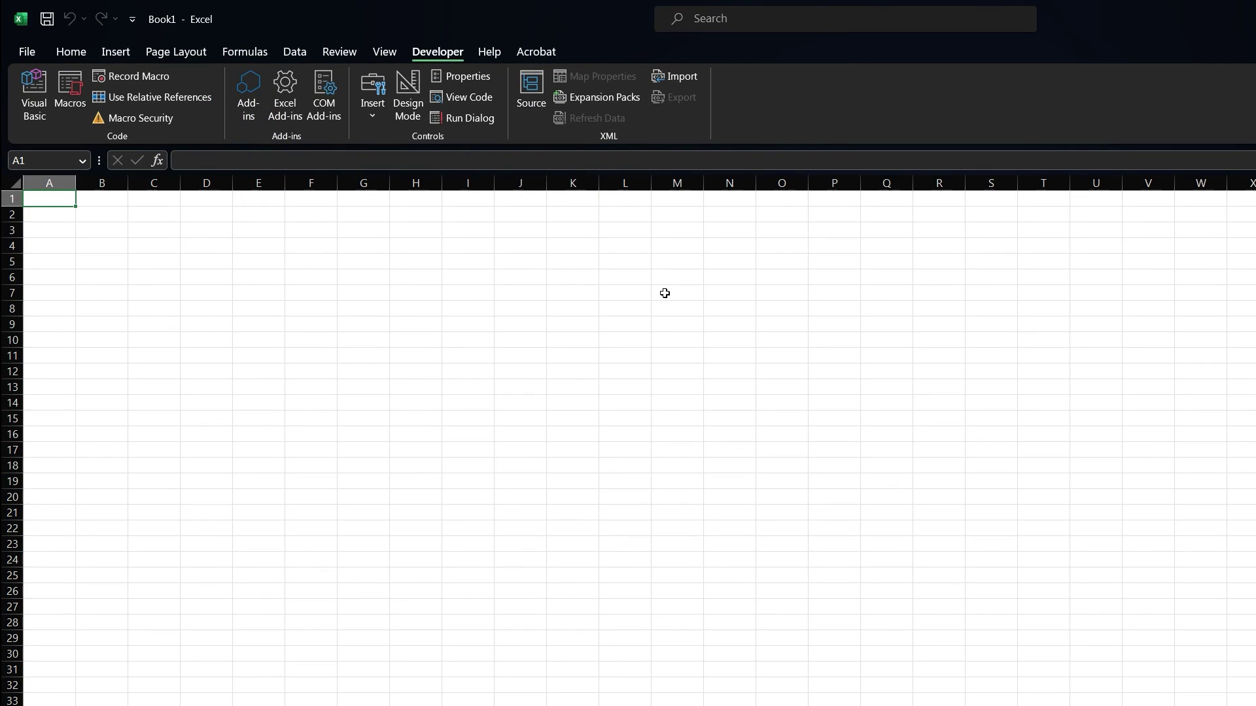
Step: Add the PERSONAL.XLSB OpenAI_Completion macro to the Quick Access Toolbar from the Macros list
left_click(132, 18)
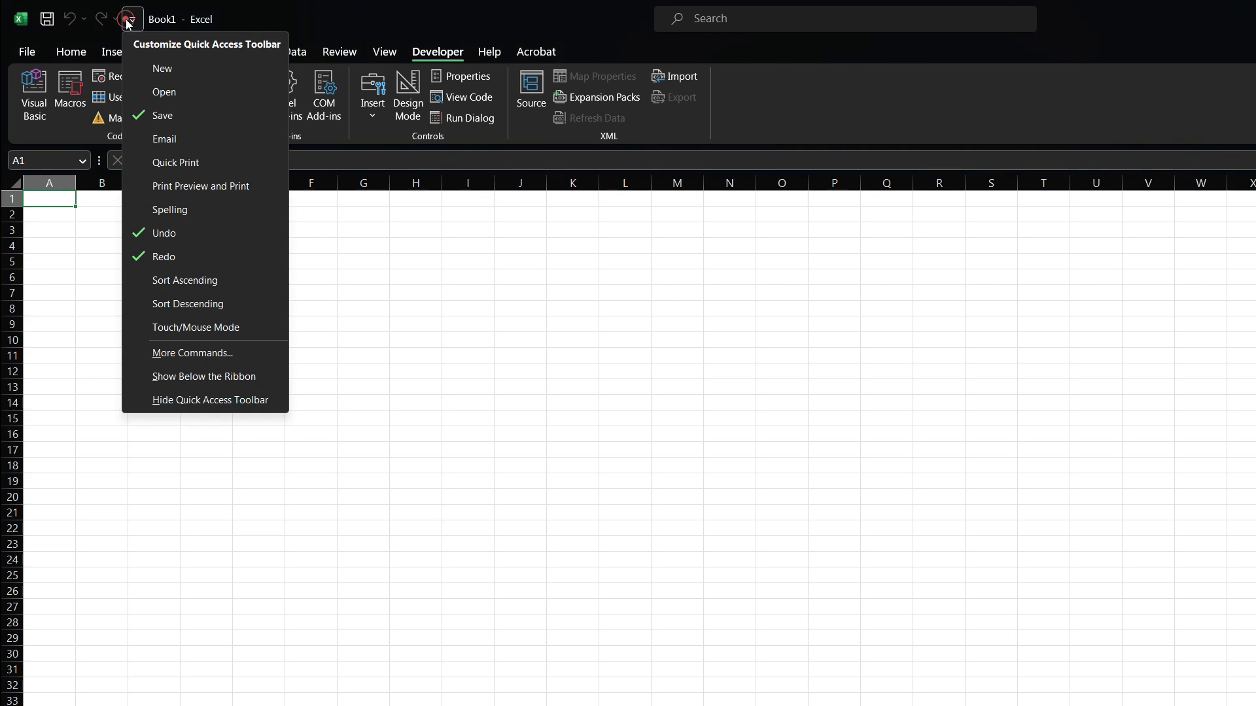
left_click(261, 354)
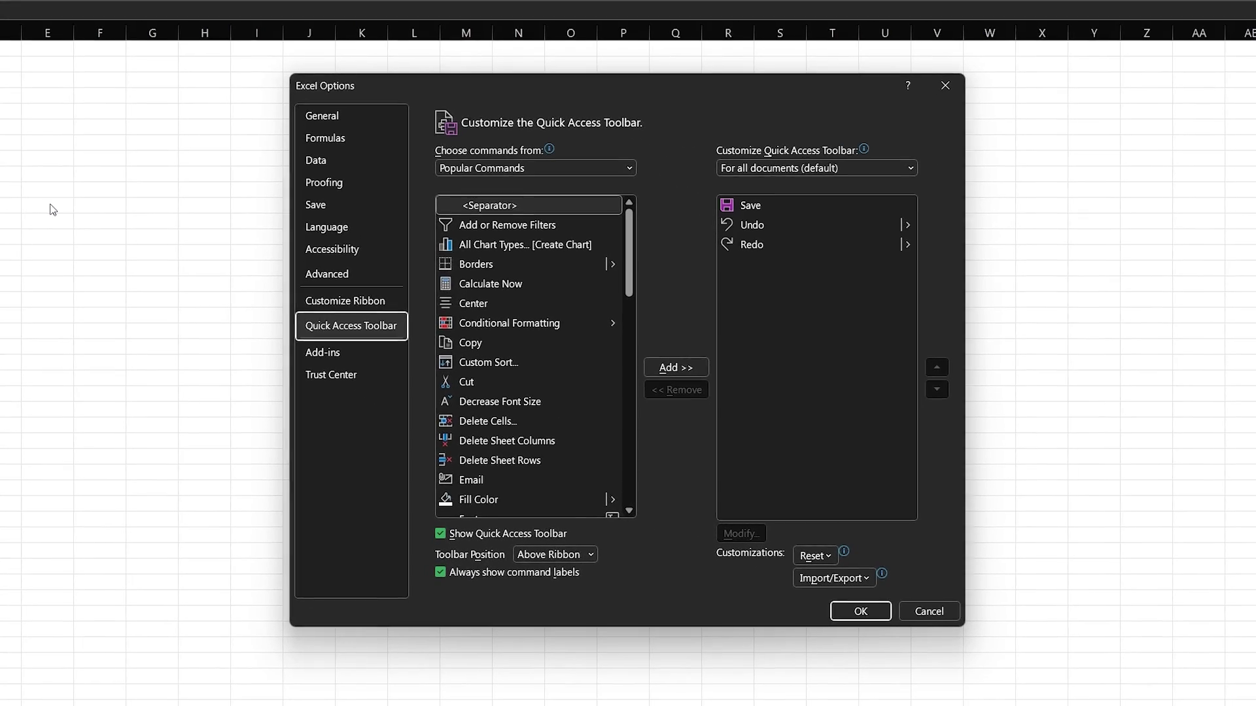
left_click(480, 166)
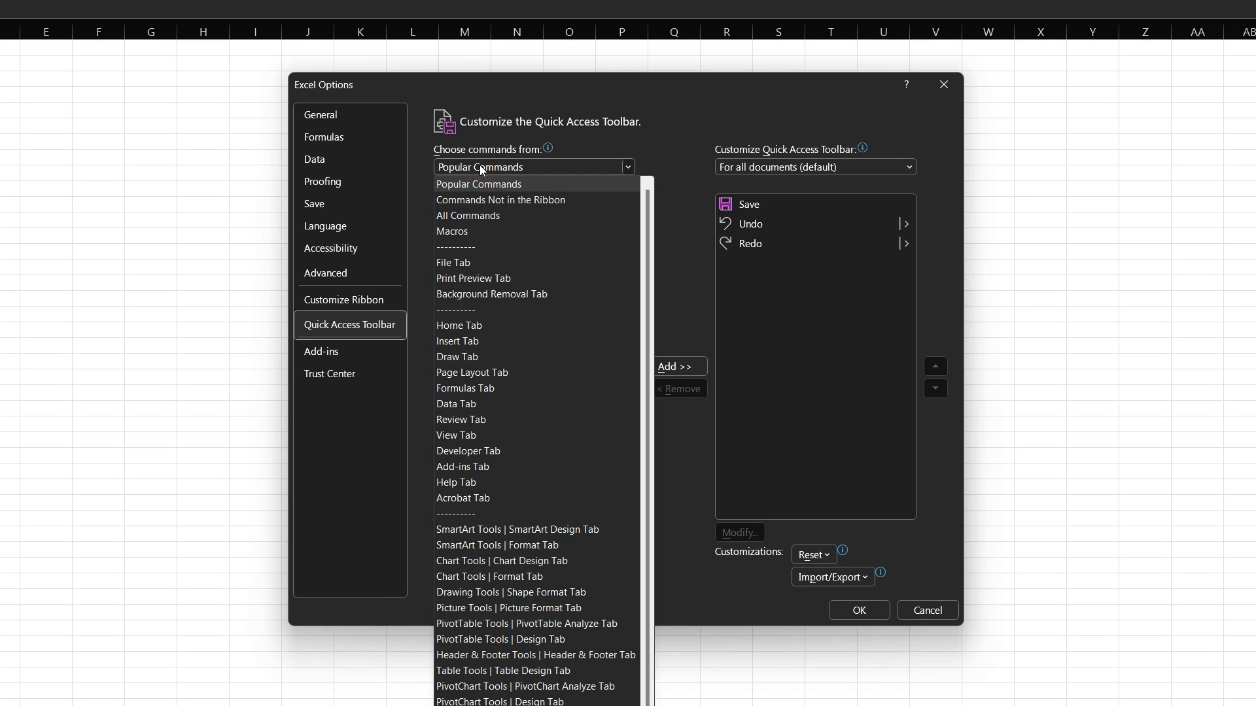
left_click(473, 231)
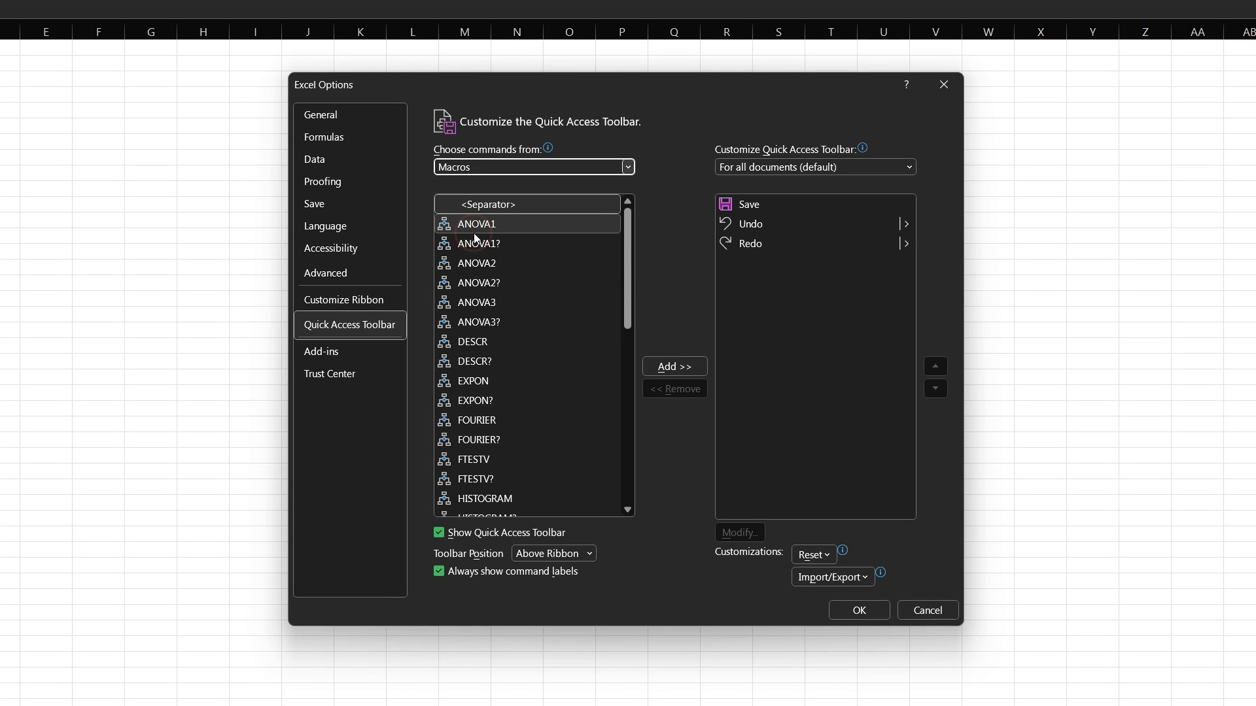
left_click_drag(626, 239, 622, 345)
left_click(557, 359)
left_click(659, 367)
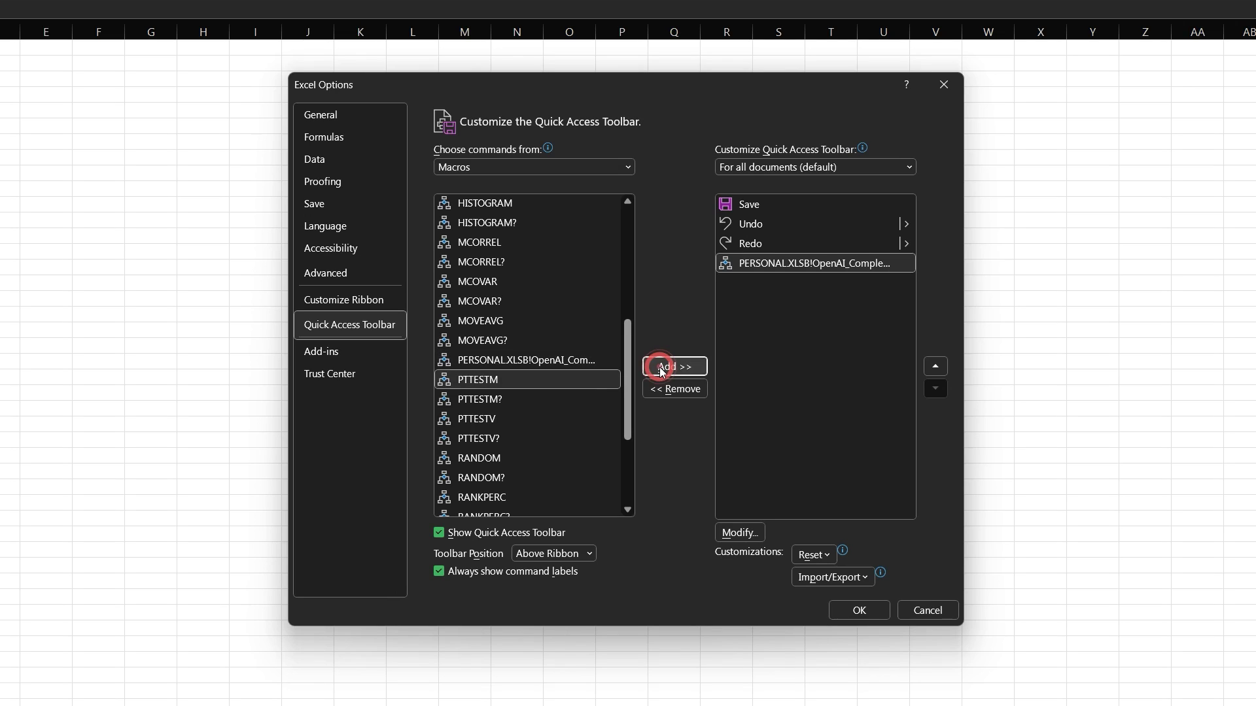
Step: Give the new toolbar macro a green check icon and save the toolbar changes
left_click(737, 542)
scroll(725, 367, "down", 1)
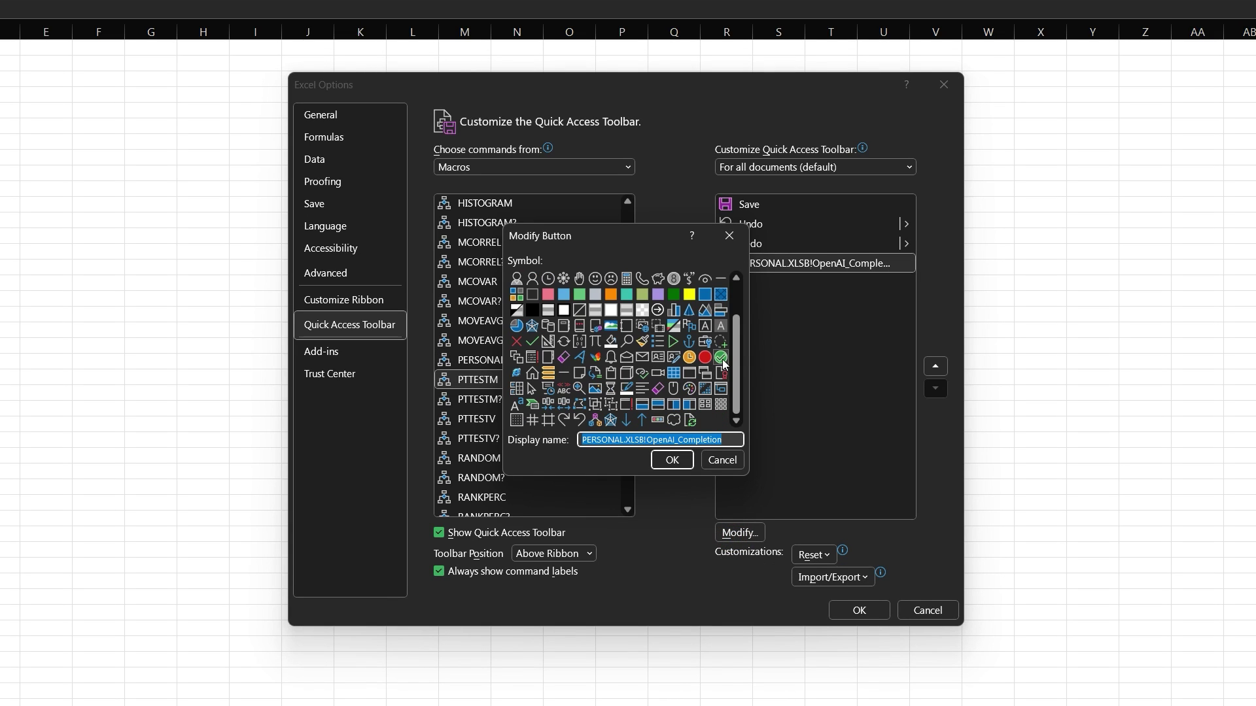
left_click(722, 359)
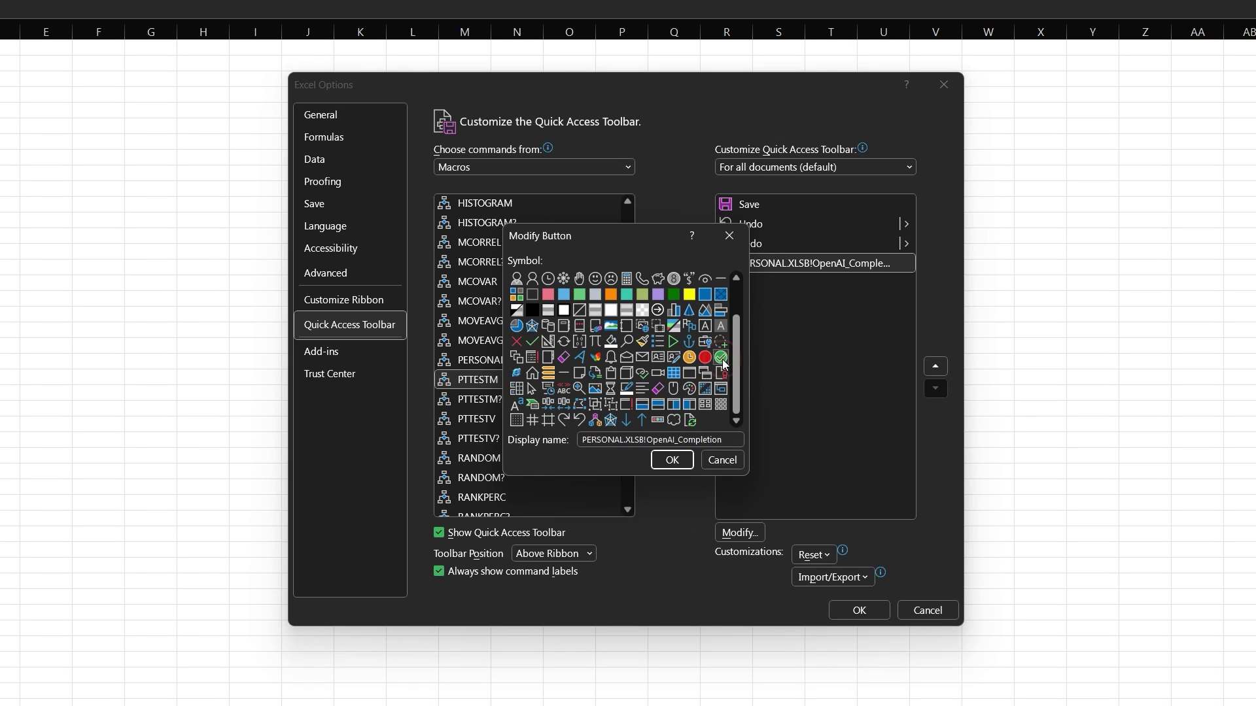
left_click(680, 461)
left_click(857, 609)
scroll(848, 595, "up", 6, "ctrl")
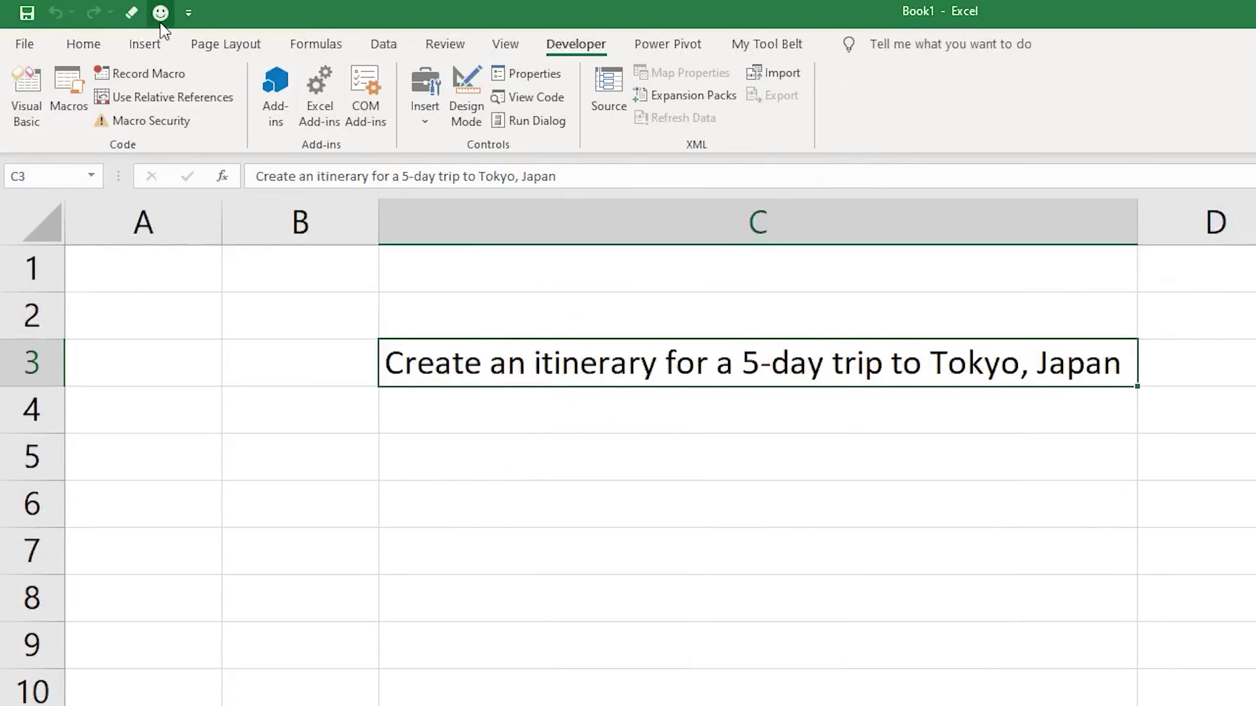
Step: Run the toolbar OpenAI macro on C3's prompt and dismiss the completion message to view the itinerary
left_click(160, 24)
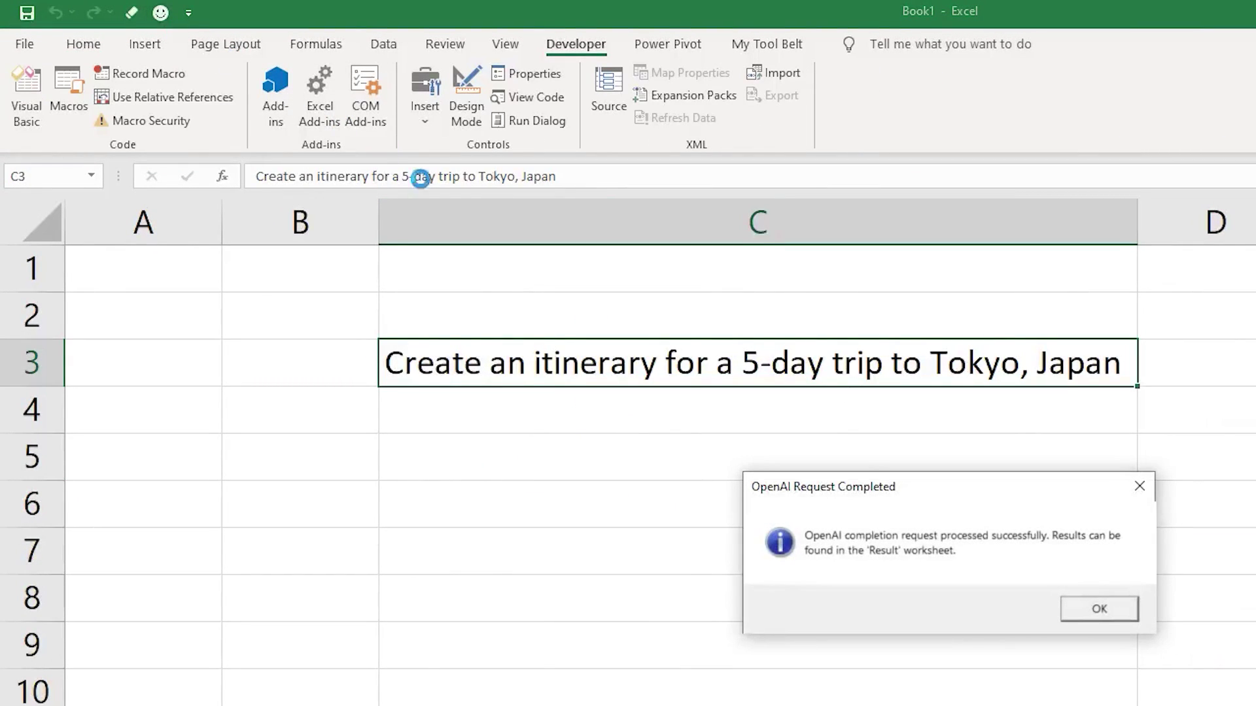
left_click(1120, 615)
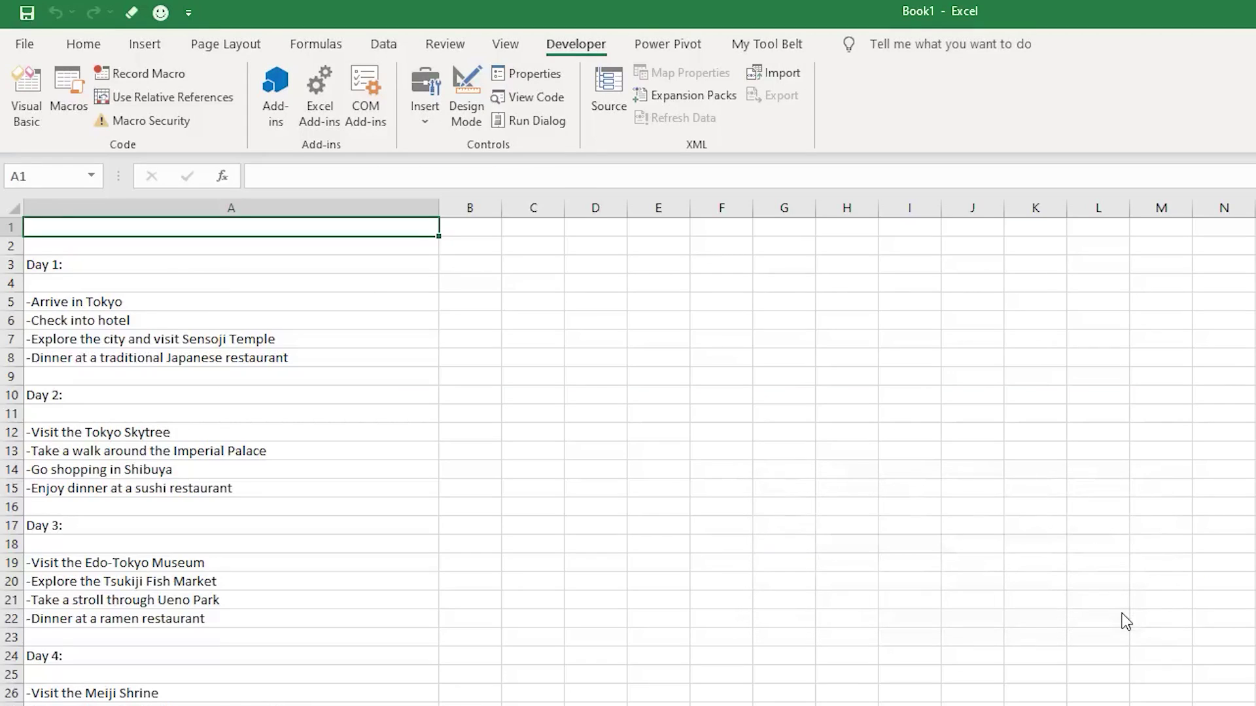